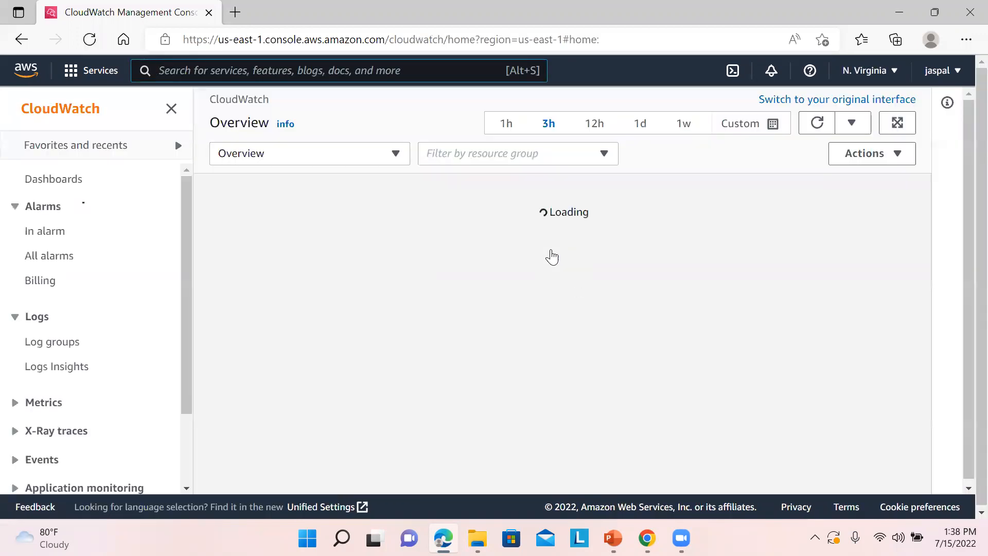
Open the /aws/lambda/s3importdydb log group from the list of CloudWatch log groups.
{"action": "mouse_move", "coordinate": [185, 266]}
{"action": "left_mouse_down"}
{"action": "mouse_move", "coordinate": [181, 305]}
{"action": "mouse_move", "coordinate": [183, 265]}
{"action": "left_mouse_up"}
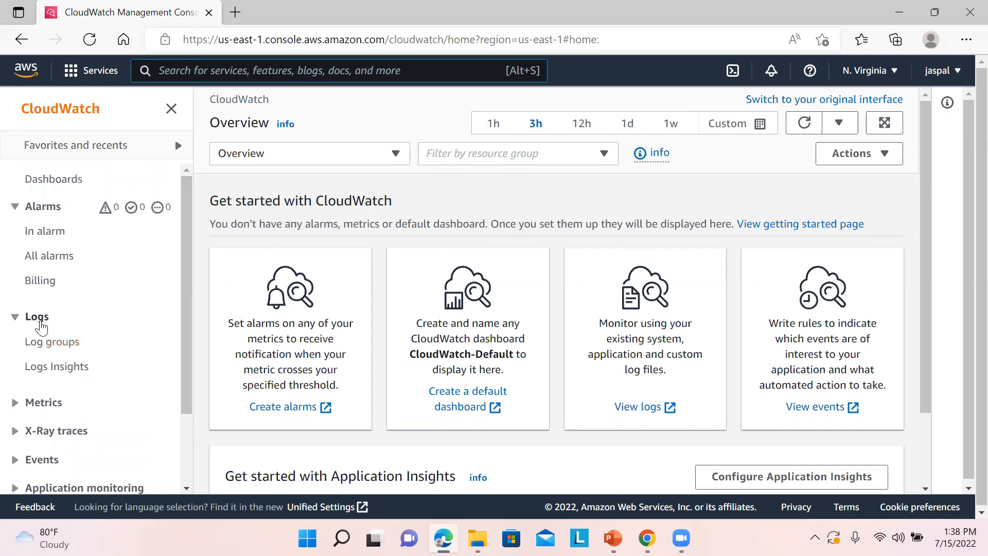
{"action": "left_click", "coordinate": [63, 343]}
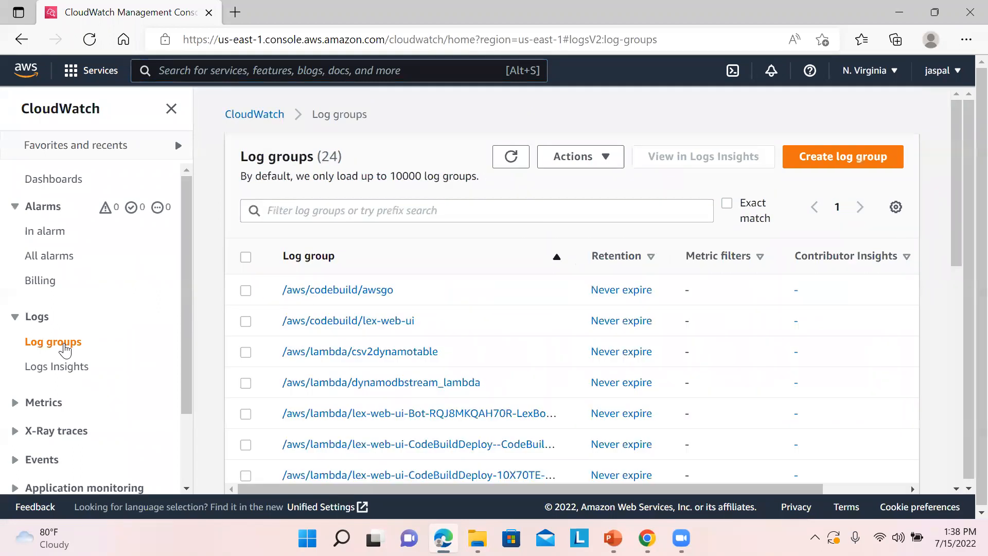
{"action": "left_click_drag", "start_coordinate": [956, 235], "coordinate": [956, 409]}
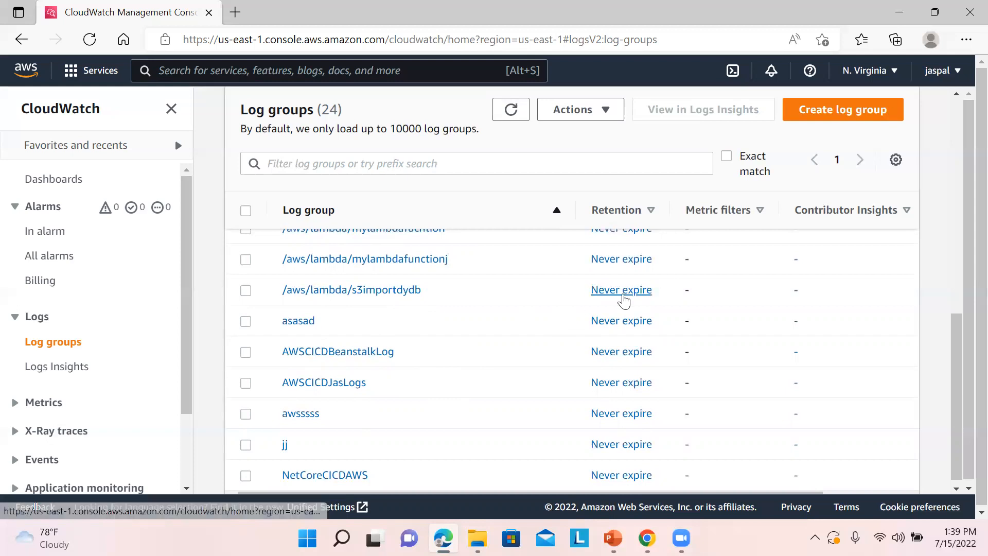
{"action": "left_click", "coordinate": [245, 291]}
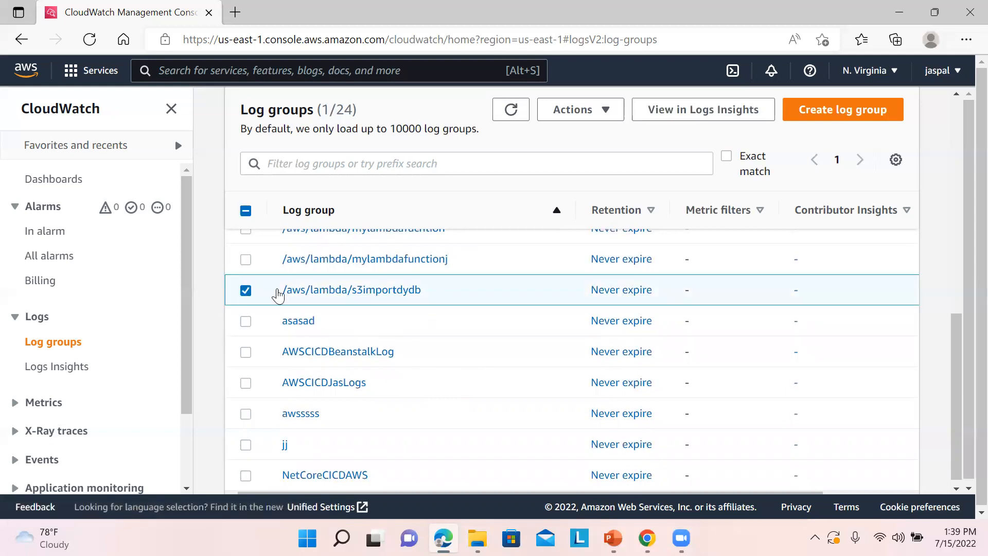
{"action": "left_click", "coordinate": [399, 292]}
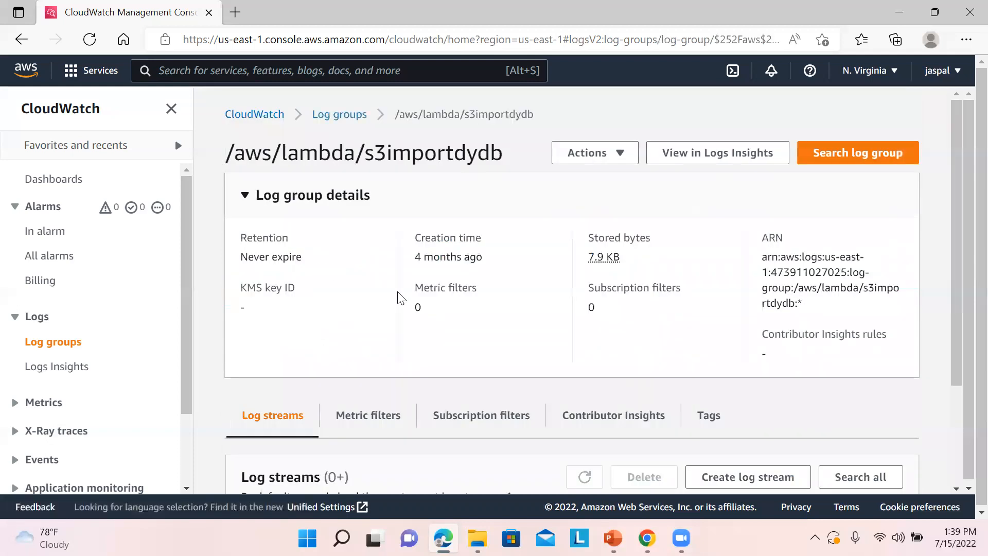
Review the available expiry periods in the log group's retention setting, then close it without saving a change.
{"action": "left_click", "coordinate": [621, 162]}
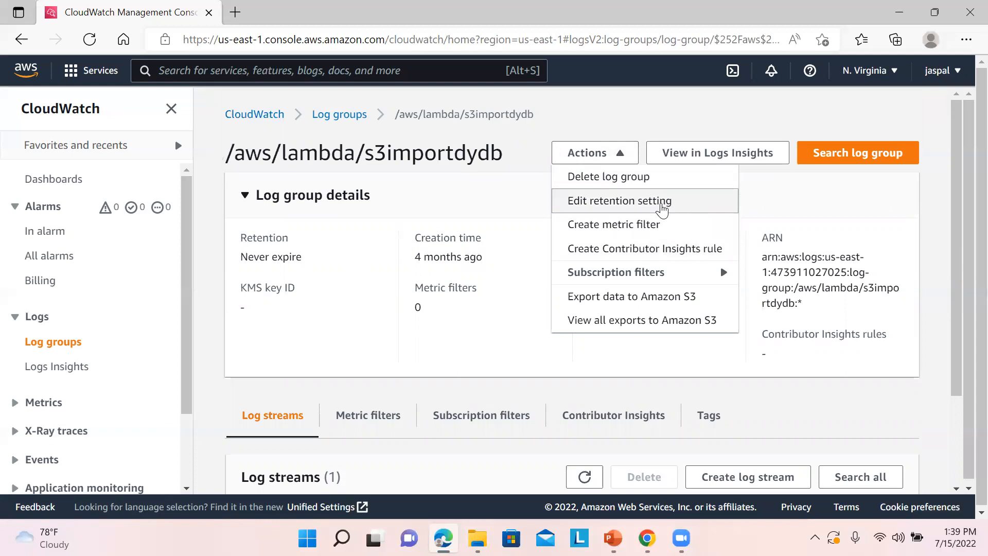
{"action": "left_click", "coordinate": [662, 209]}
{"action": "left_click", "coordinate": [631, 227]}
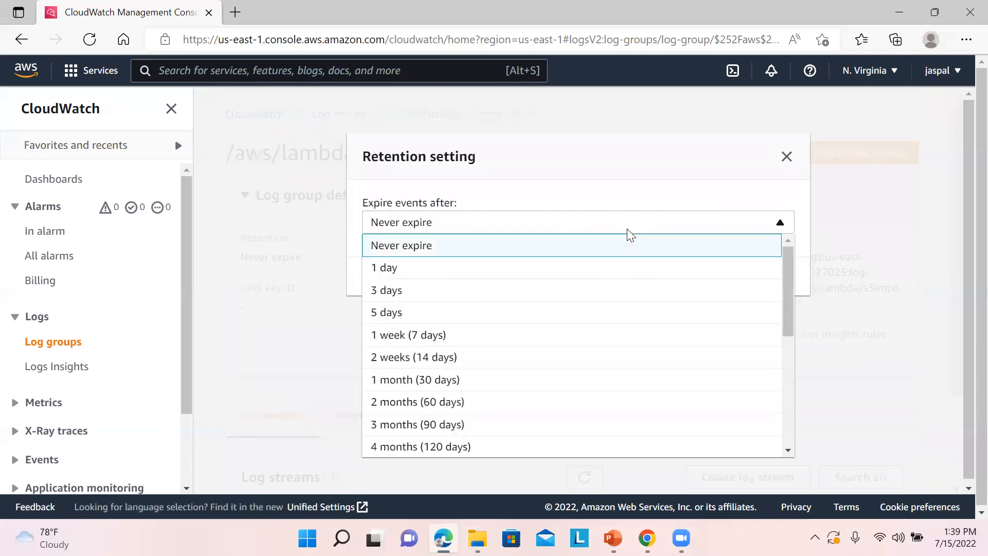
{"action": "left_click_drag", "start_coordinate": [782, 321], "coordinate": [793, 472]}
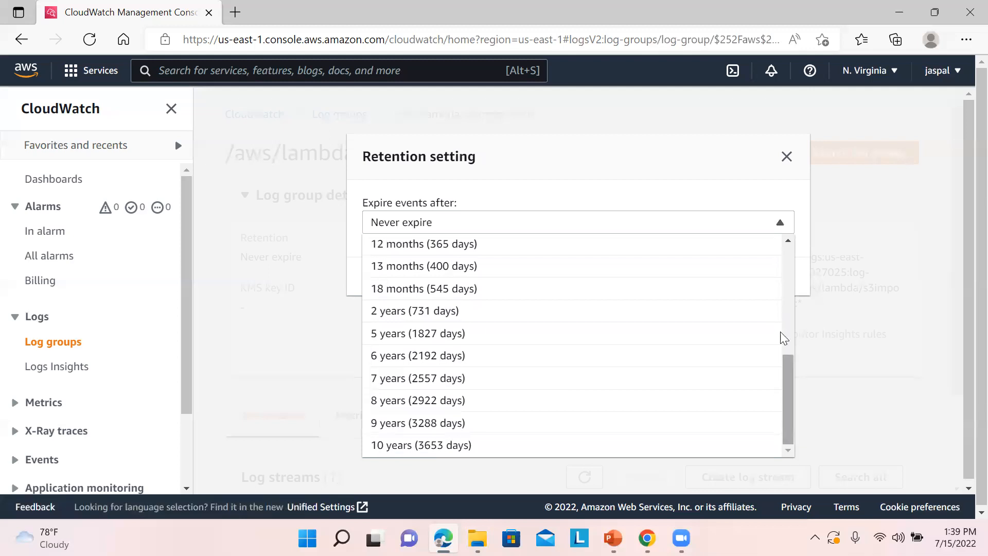
{"action": "left_click", "coordinate": [787, 158]}
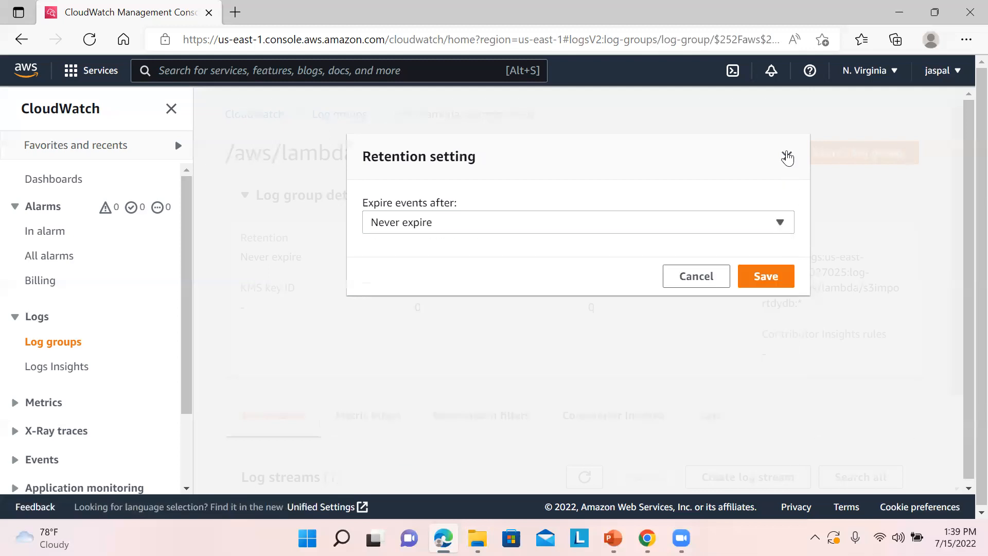
{"action": "left_click", "coordinate": [787, 158]}
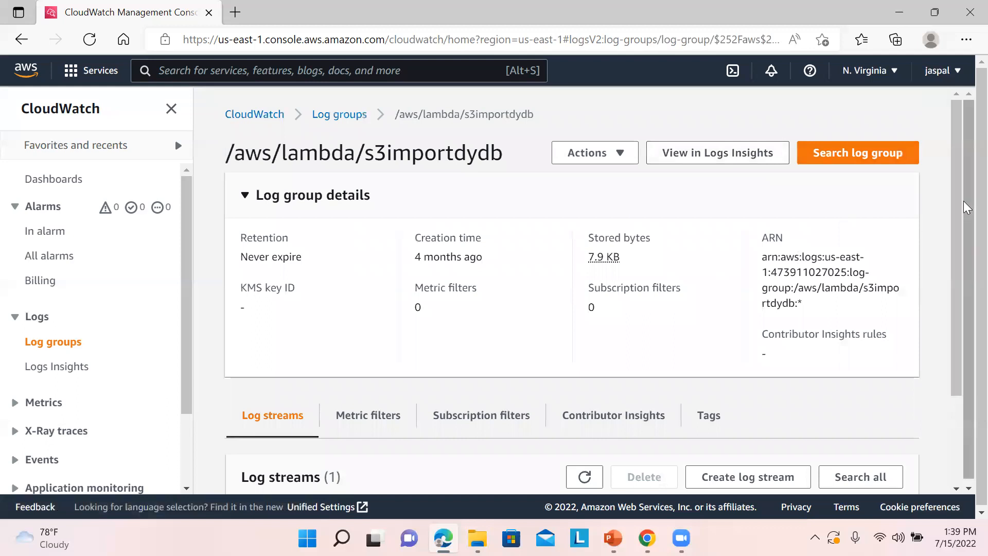
Open the log group's 2022/03/24 log stream and expand the Computer record event logged at 14:35:41.657.
{"action": "left_click_drag", "start_coordinate": [954, 195], "coordinate": [963, 327]}
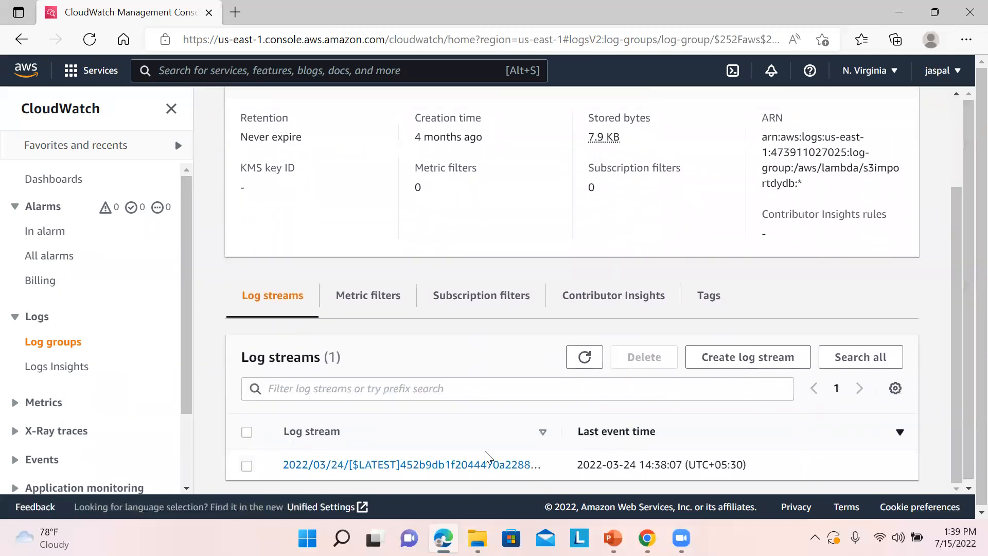
{"action": "left_click", "coordinate": [393, 468]}
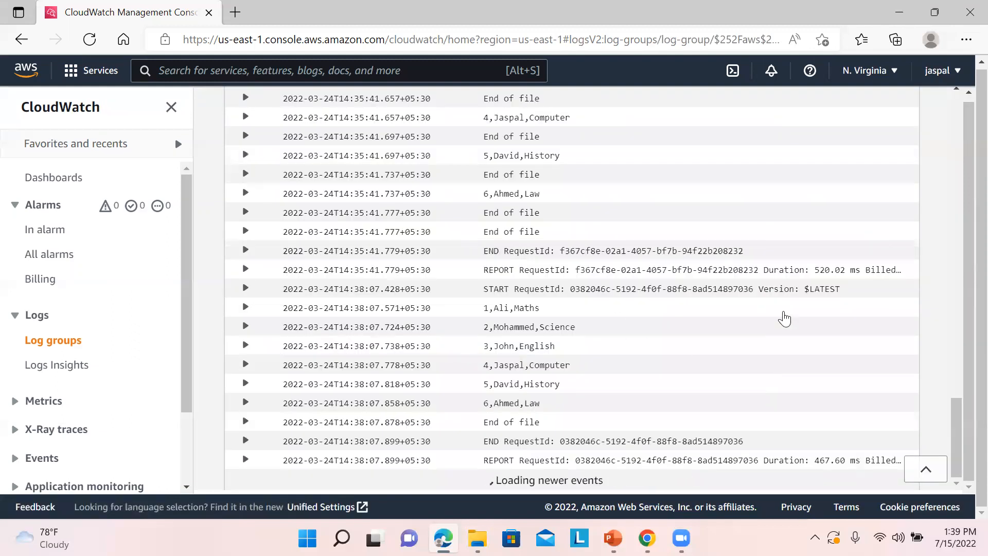
{"action": "left_click_drag", "start_coordinate": [954, 416], "coordinate": [963, 366]}
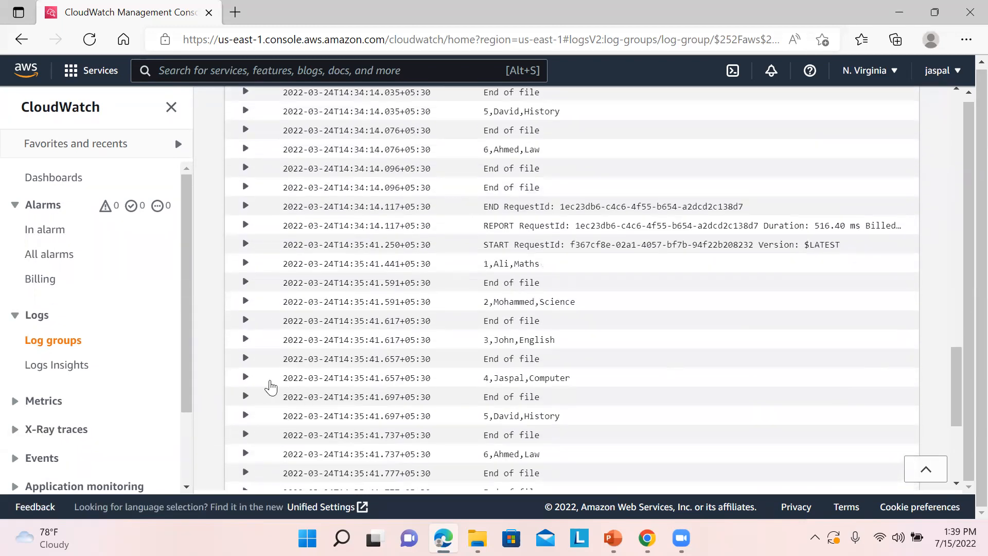
{"action": "left_click", "coordinate": [245, 378]}
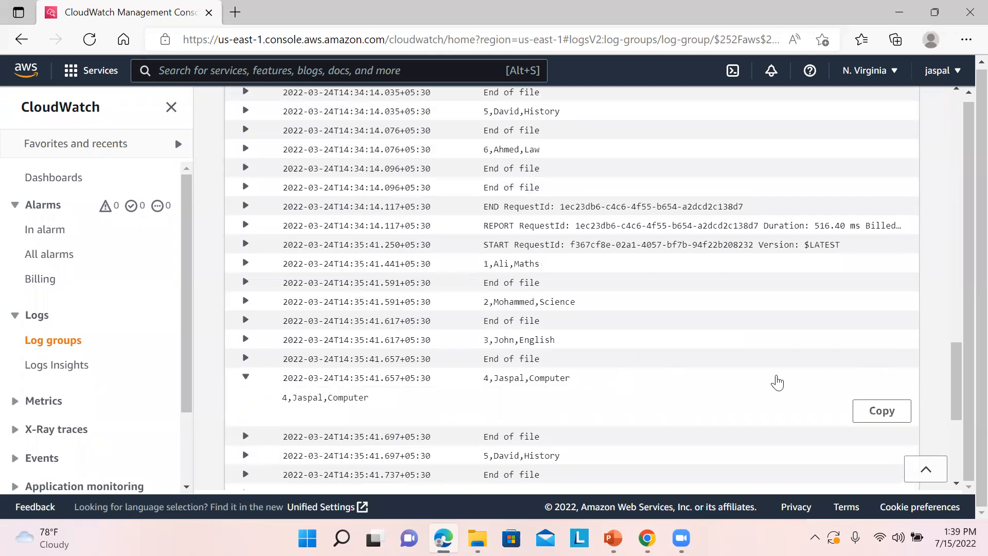
View the 2022/03/24 log stream in Logs Insights and examine its filter query.
{"action": "left_click_drag", "start_coordinate": [956, 395], "coordinate": [931, 260]}
{"action": "left_click_drag", "start_coordinate": [933, 187], "coordinate": [932, 94]}
{"action": "left_click", "coordinate": [415, 213]}
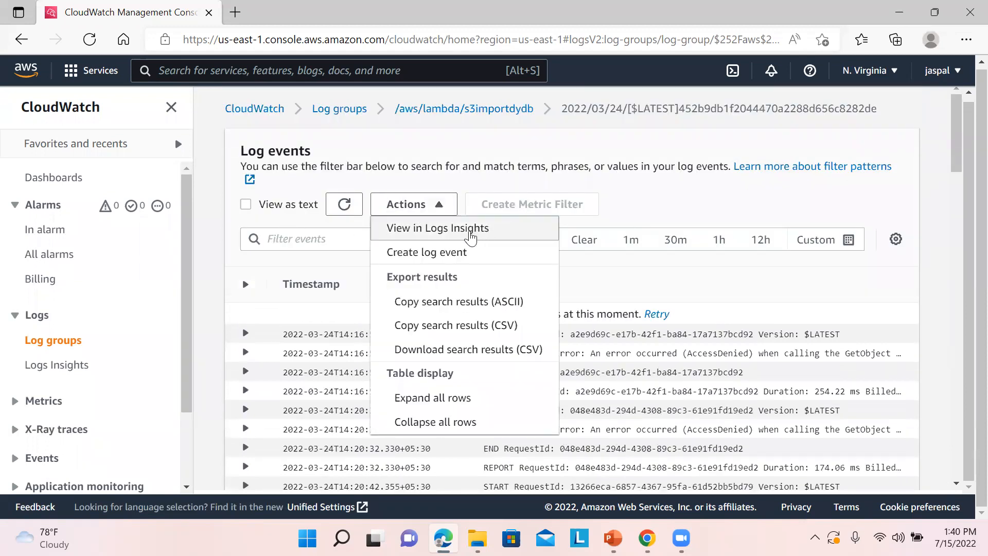
{"action": "left_click", "coordinate": [462, 233]}
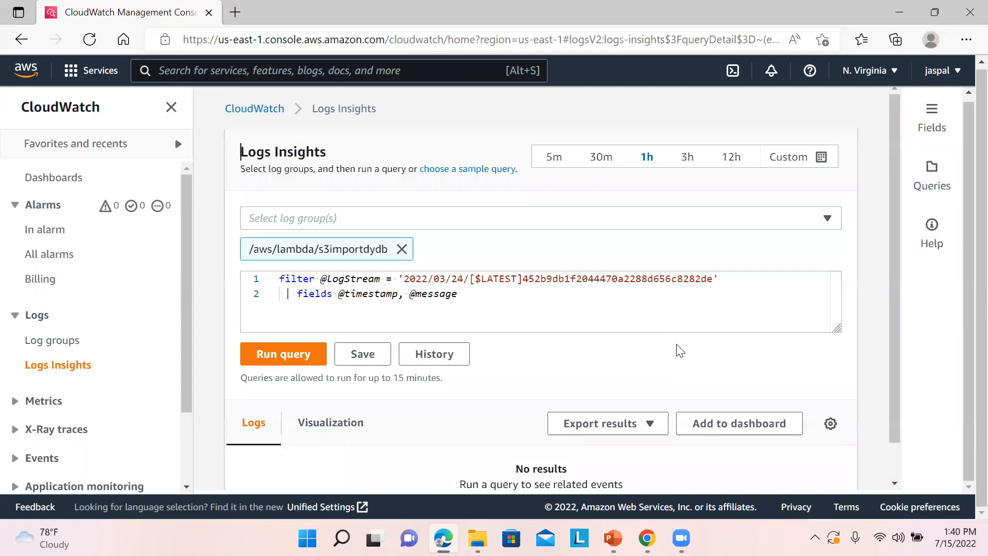
{"action": "left_click", "coordinate": [484, 309]}
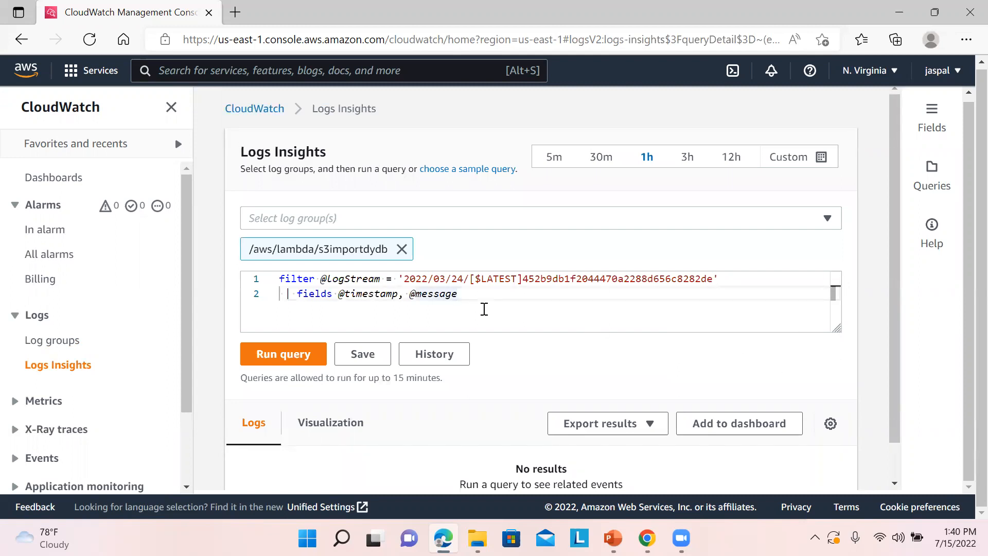
Return to the CloudWatch log groups and reopen /aws/lambda/s3importdydb.
{"action": "left_click", "coordinate": [261, 109]}
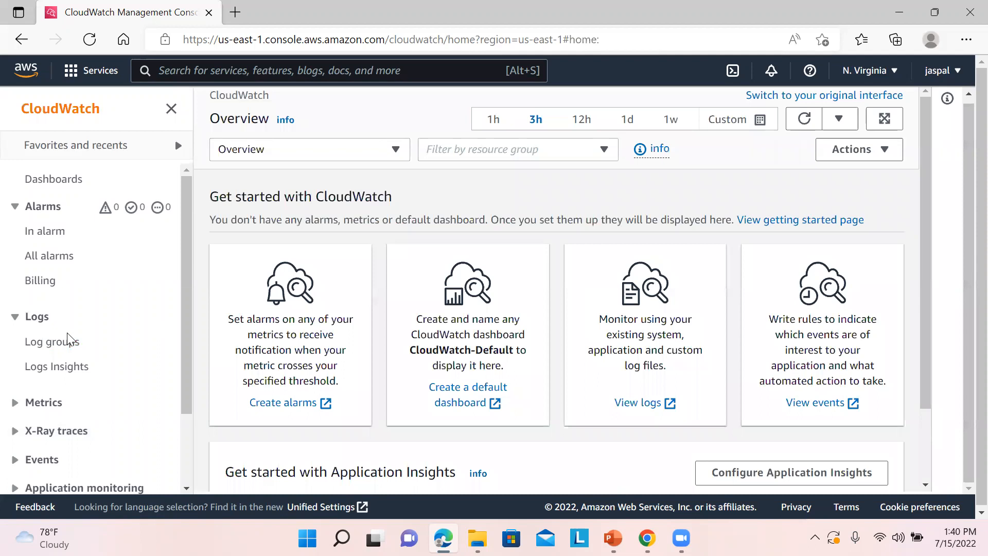
{"action": "left_click", "coordinate": [57, 342]}
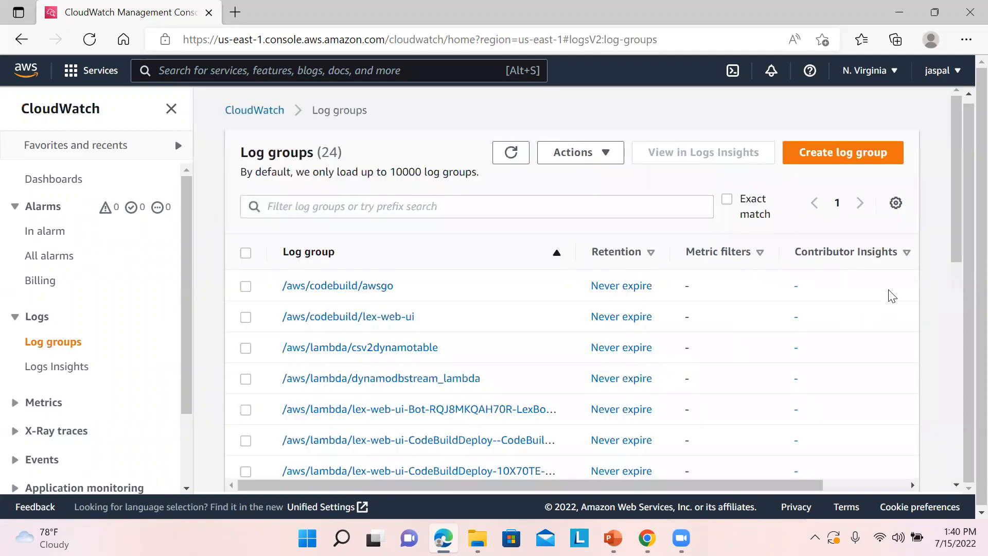
{"action": "left_click_drag", "start_coordinate": [958, 234], "coordinate": [948, 415]}
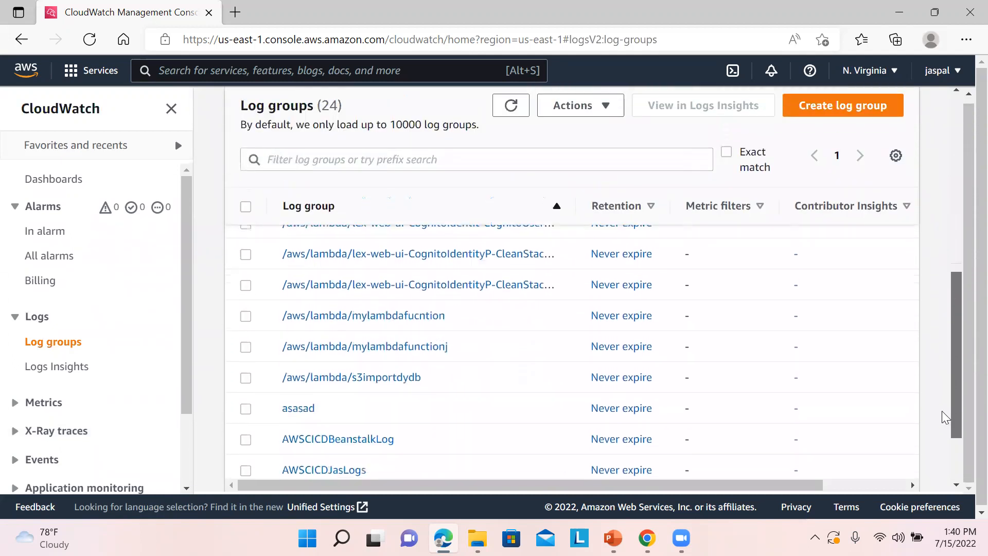
{"action": "left_click", "coordinate": [389, 376]}
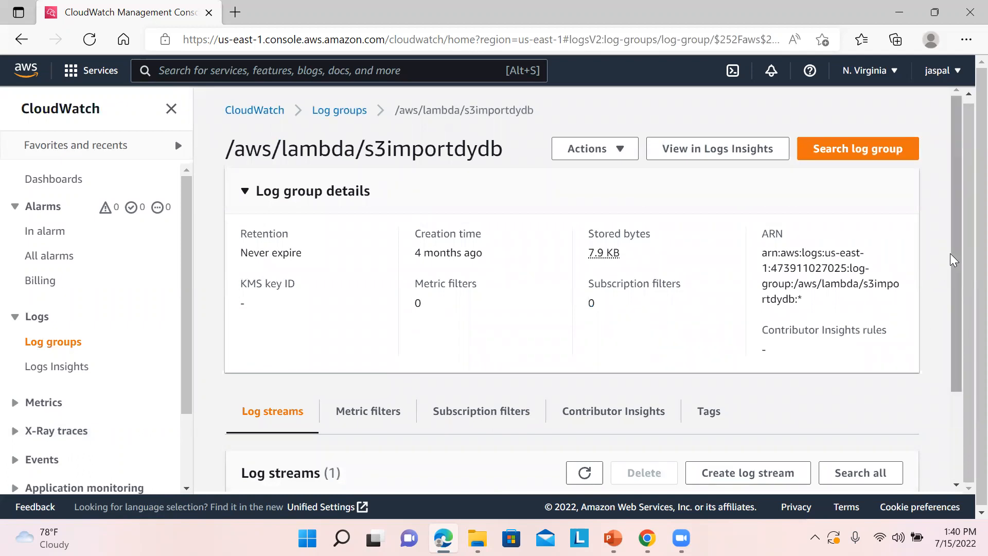
View the log group in Logs Insights and run the default query with limit 20.
{"action": "left_click", "coordinate": [691, 150]}
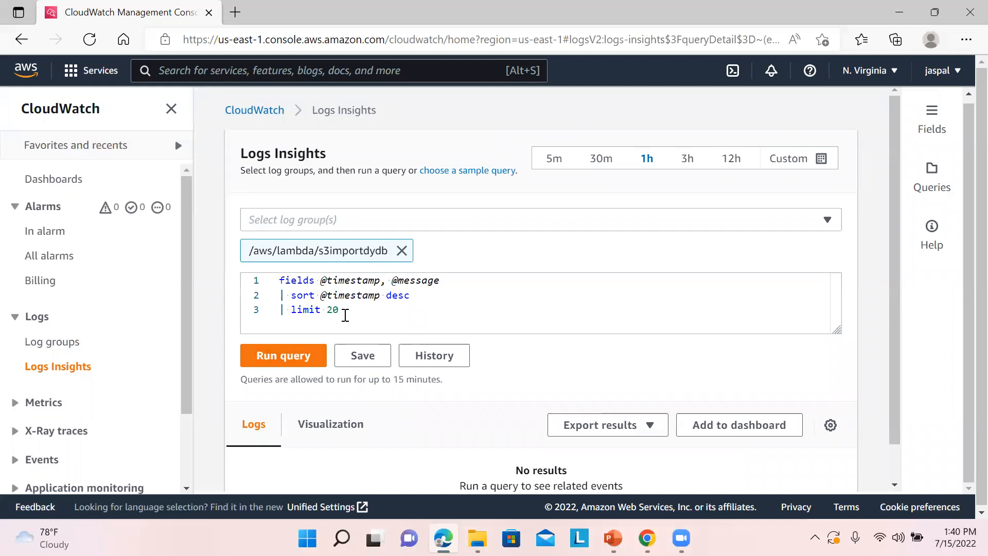
{"action": "left_click", "coordinate": [286, 364]}
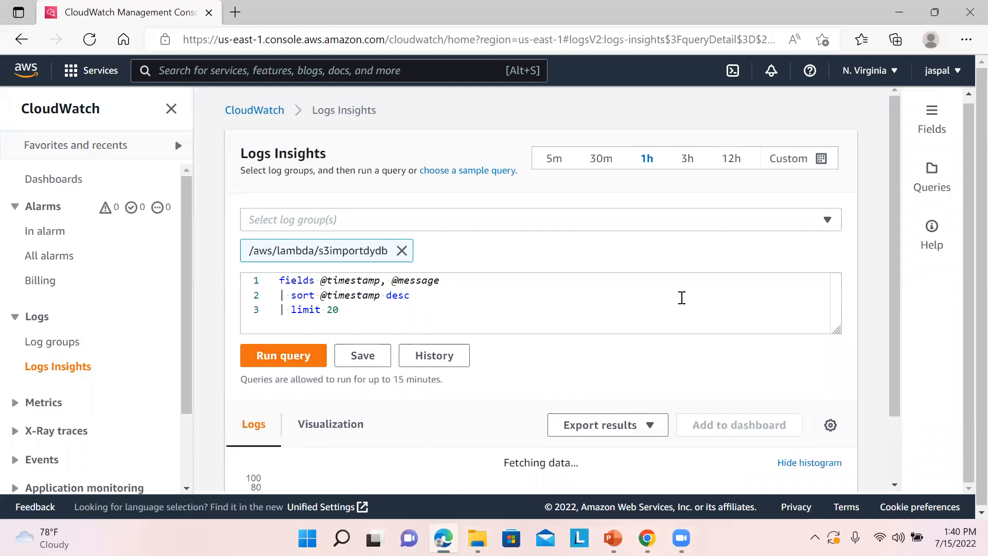
{"action": "mouse_move", "coordinate": [895, 264]}
{"action": "left_mouse_down"}
{"action": "mouse_move", "coordinate": [900, 356]}
{"action": "mouse_move", "coordinate": [899, 264]}
{"action": "left_mouse_up"}
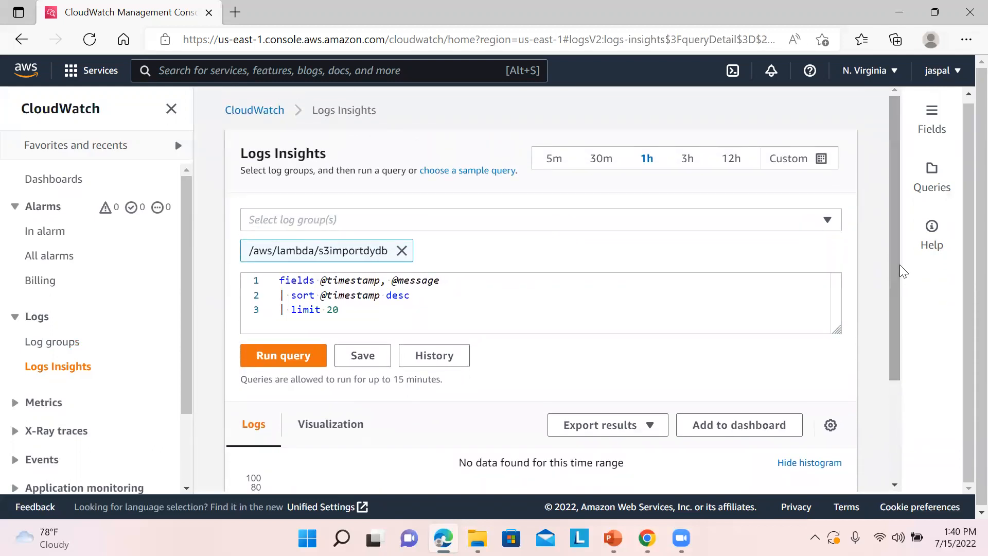
Try to set the query's absolute time range to start on 2022-01-01.
{"action": "left_click", "coordinate": [798, 158]}
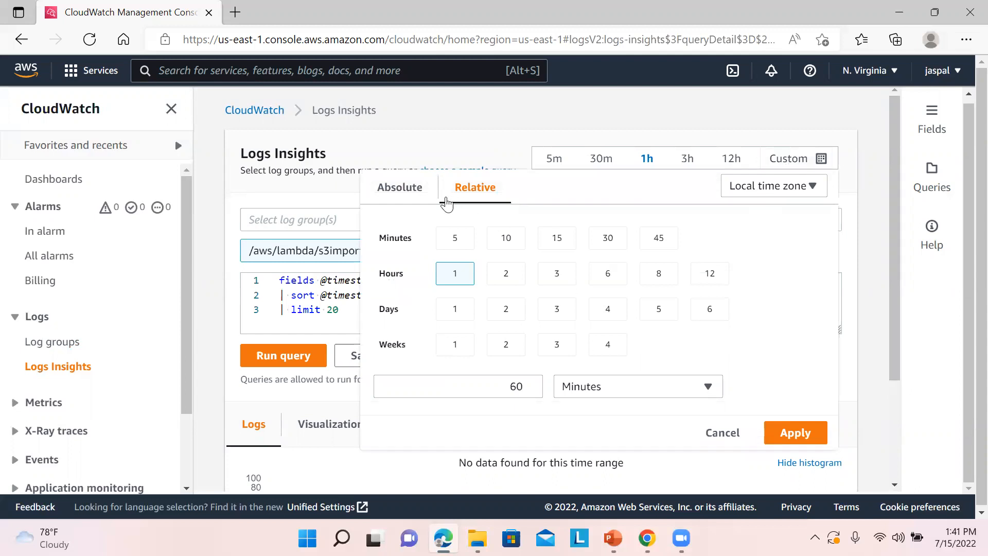
{"action": "left_click", "coordinate": [407, 189]}
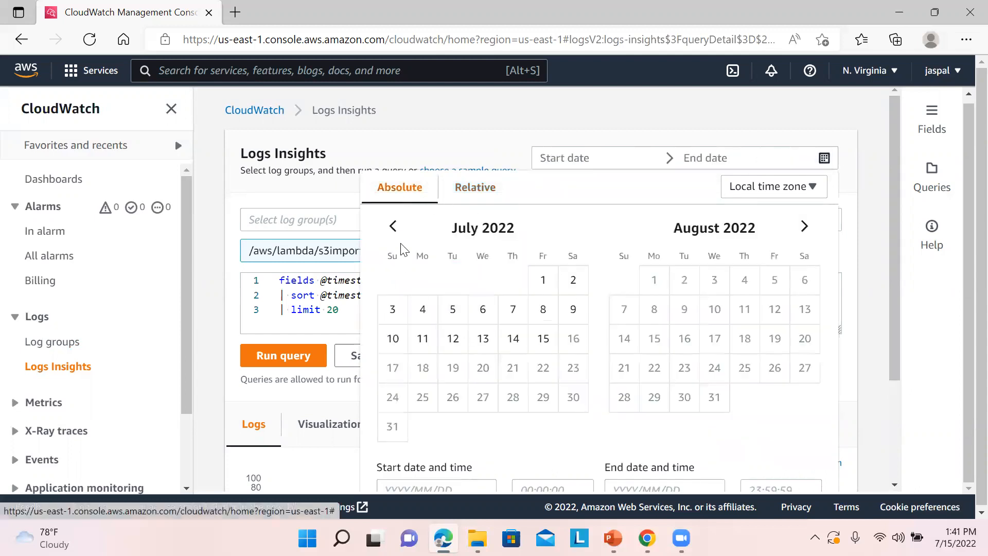
{"action": "left_click", "coordinate": [394, 227]}
{"action": "left_click", "coordinate": [394, 227]}
{"action": "left_click", "coordinate": [394, 227]}
{"action": "left_click", "coordinate": [394, 226]}
{"action": "left_click", "coordinate": [394, 227]}
{"action": "left_click", "coordinate": [394, 227]}
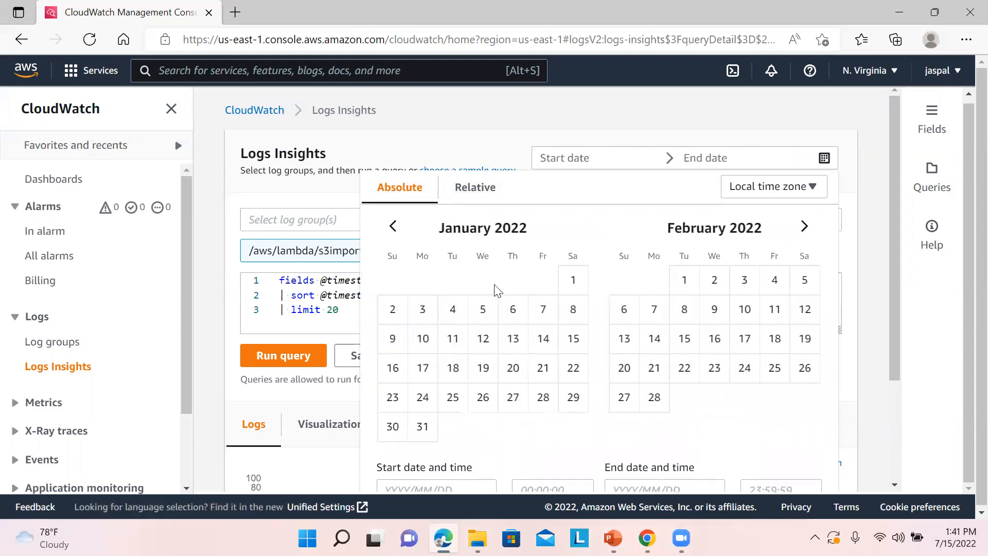
{"action": "left_click", "coordinate": [581, 285]}
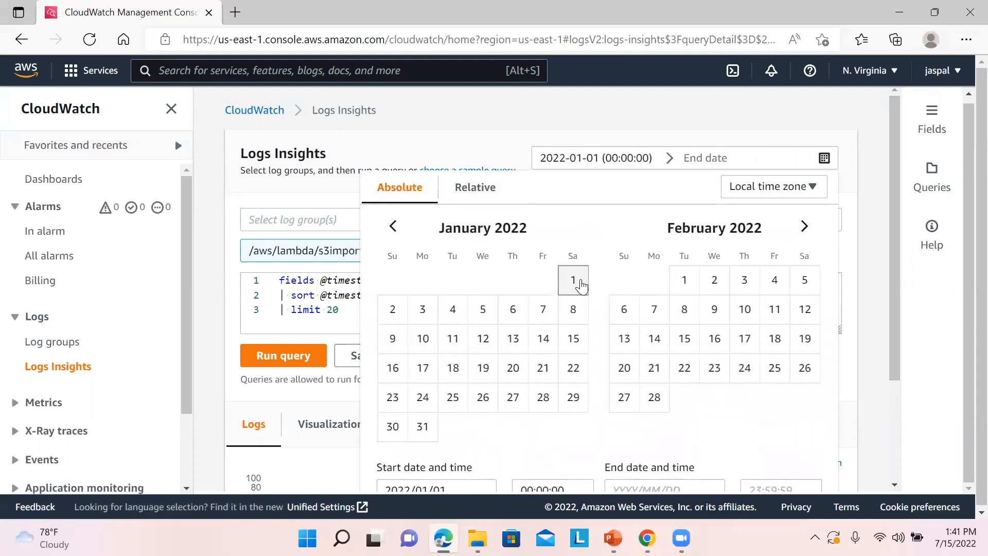
Try to set the end of the absolute time range to 2022-07-14 and reach its confirmation.
{"action": "left_click", "coordinate": [804, 227]}
{"action": "left_click", "coordinate": [804, 227]}
{"action": "left_click", "coordinate": [804, 227]}
{"action": "left_click", "coordinate": [803, 226]}
{"action": "left_click", "coordinate": [802, 227]}
{"action": "left_click", "coordinate": [802, 227]}
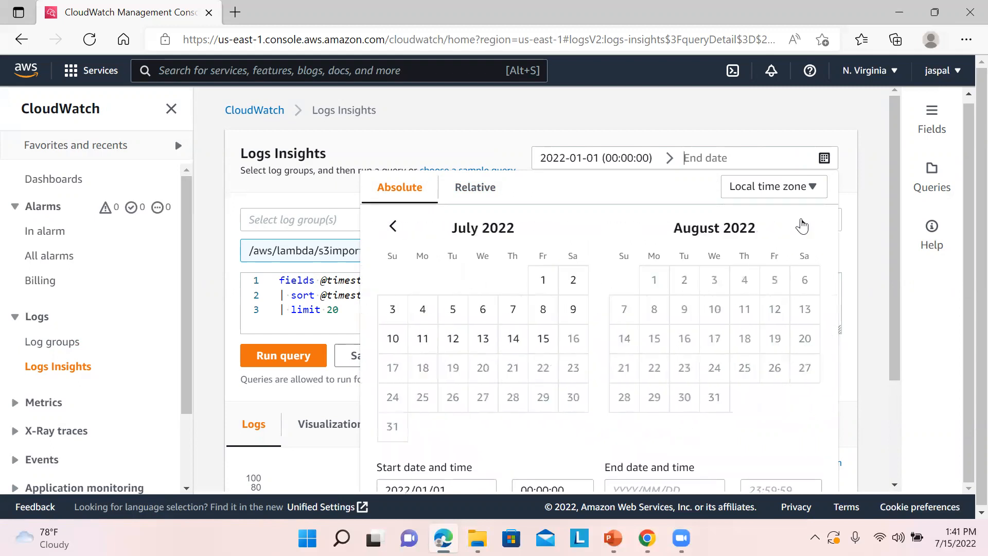
{"action": "left_click", "coordinate": [516, 340]}
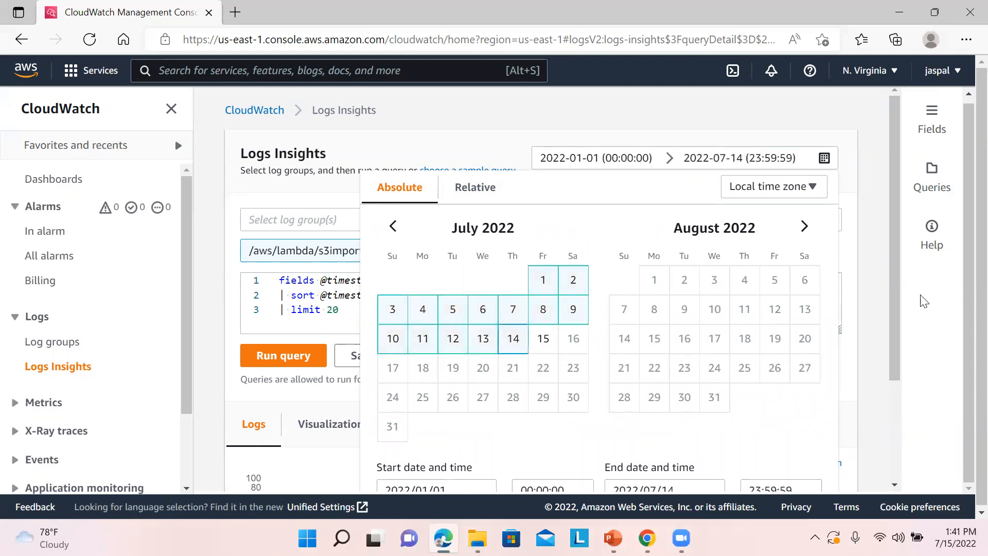
{"action": "left_click_drag", "start_coordinate": [894, 337], "coordinate": [896, 395]}
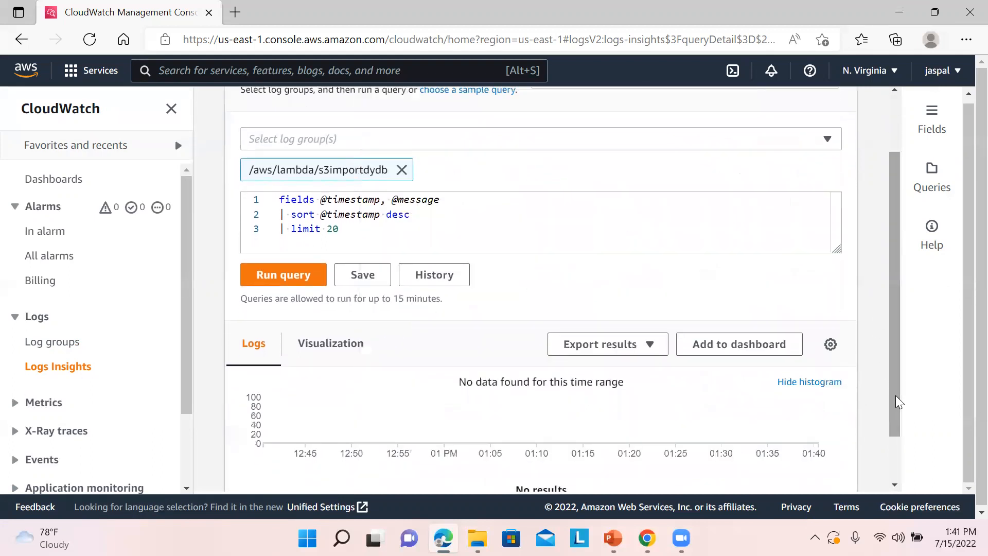
Reopen the query's custom time range with absolute dates and try to reach its confirmation.
{"action": "left_click_drag", "start_coordinate": [890, 276], "coordinate": [895, 206]}
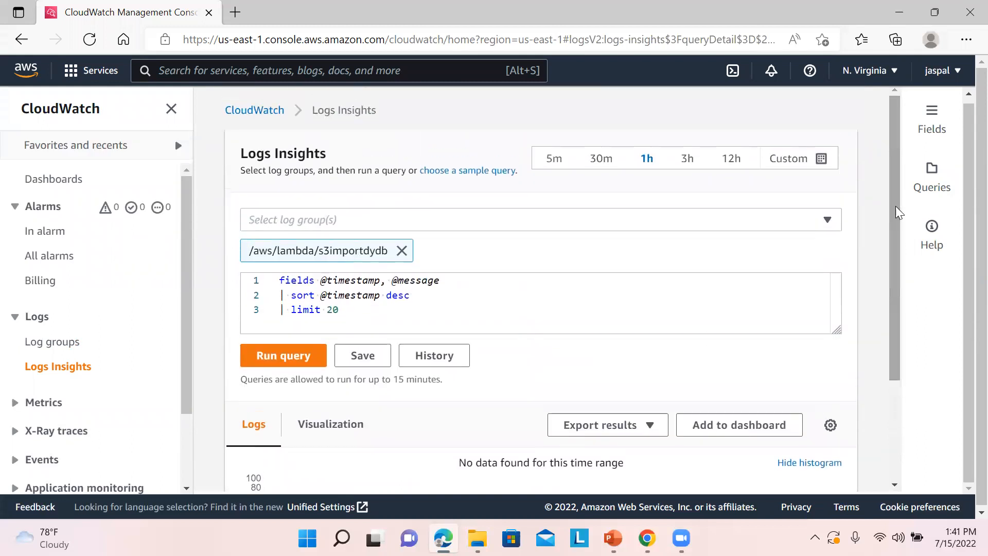
{"action": "left_click", "coordinate": [806, 159]}
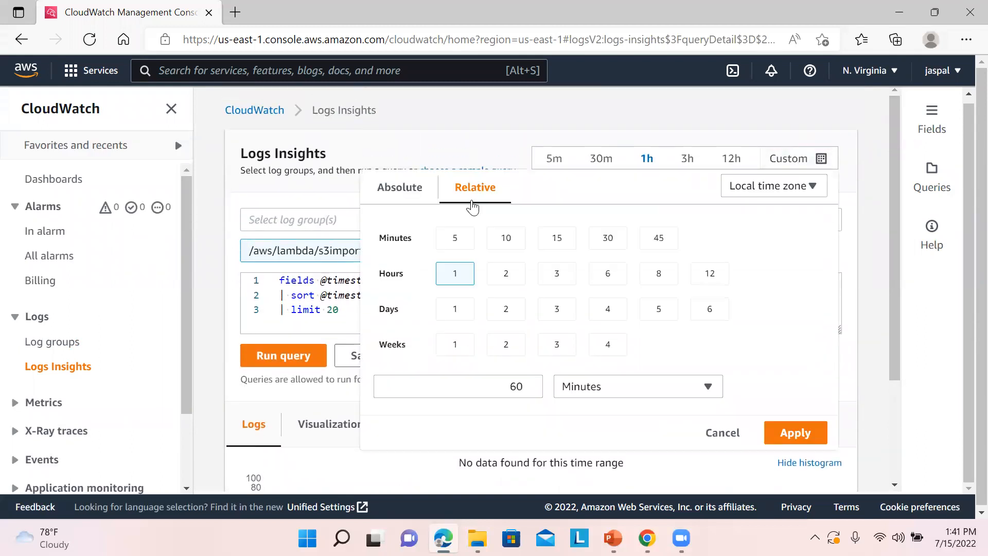
{"action": "left_click", "coordinate": [394, 189]}
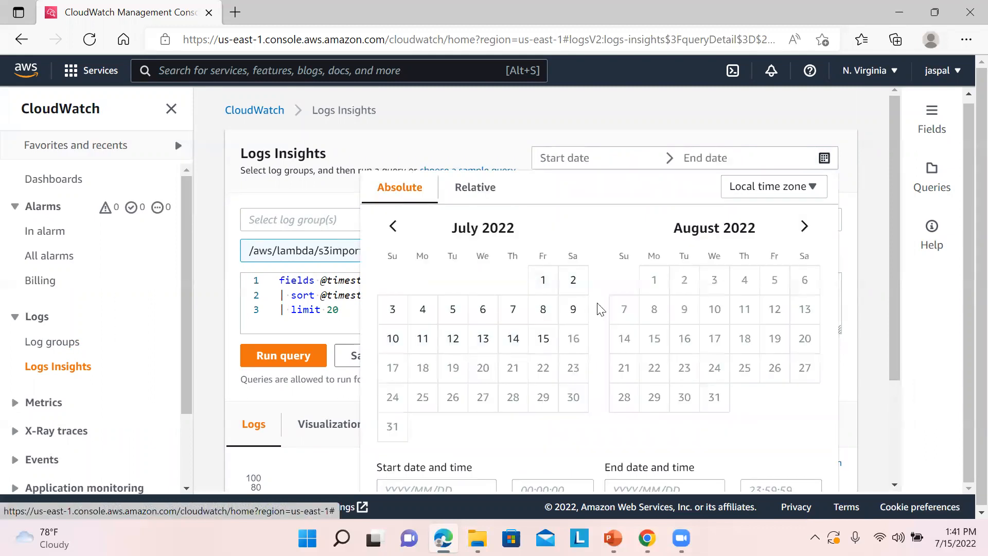
{"action": "left_click_drag", "start_coordinate": [892, 290], "coordinate": [896, 347]}
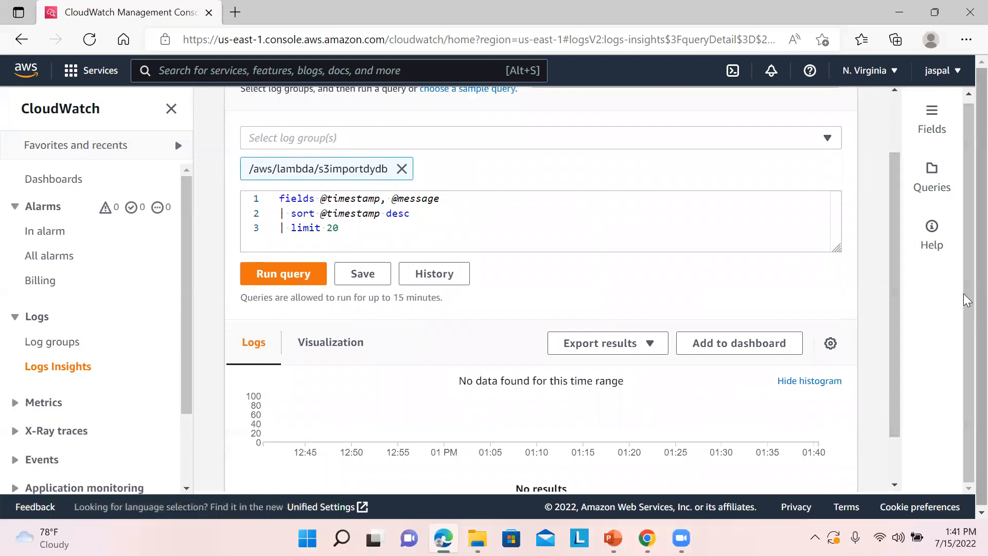
Set the query's custom absolute time range to start on 2022-01-06.
{"action": "left_click_drag", "start_coordinate": [979, 294], "coordinate": [979, 342]}
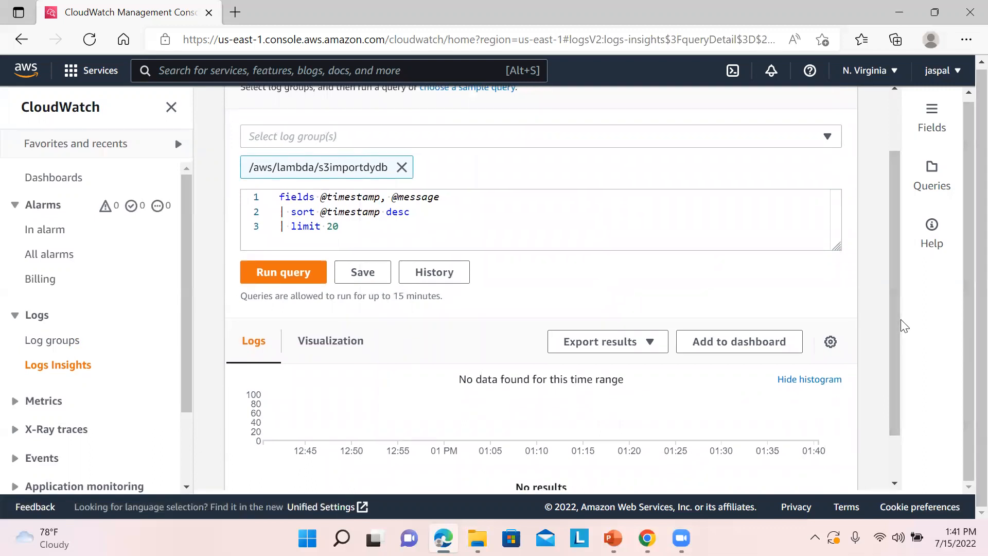
{"action": "left_click_drag", "start_coordinate": [895, 326], "coordinate": [888, 301]}
{"action": "left_click", "coordinate": [799, 120]}
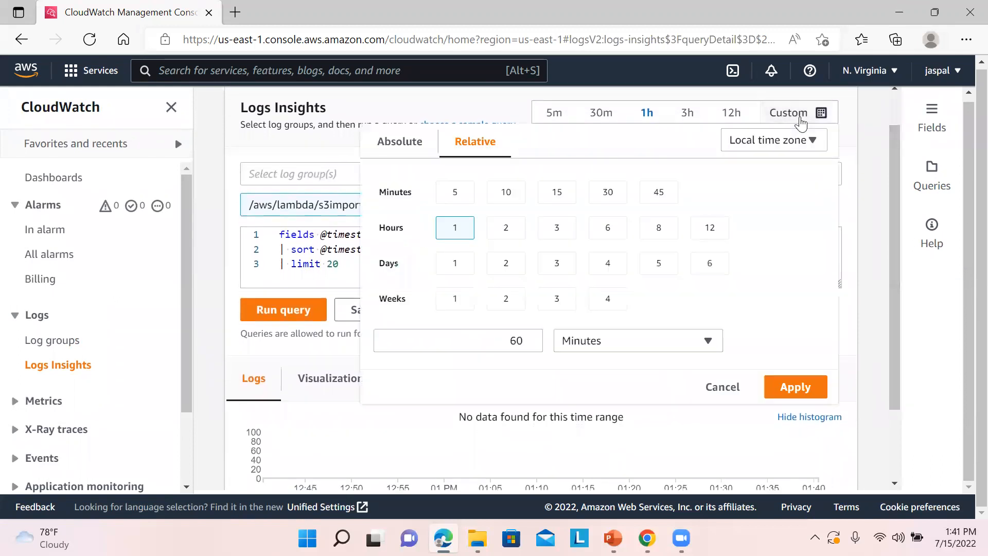
{"action": "left_click", "coordinate": [420, 147]}
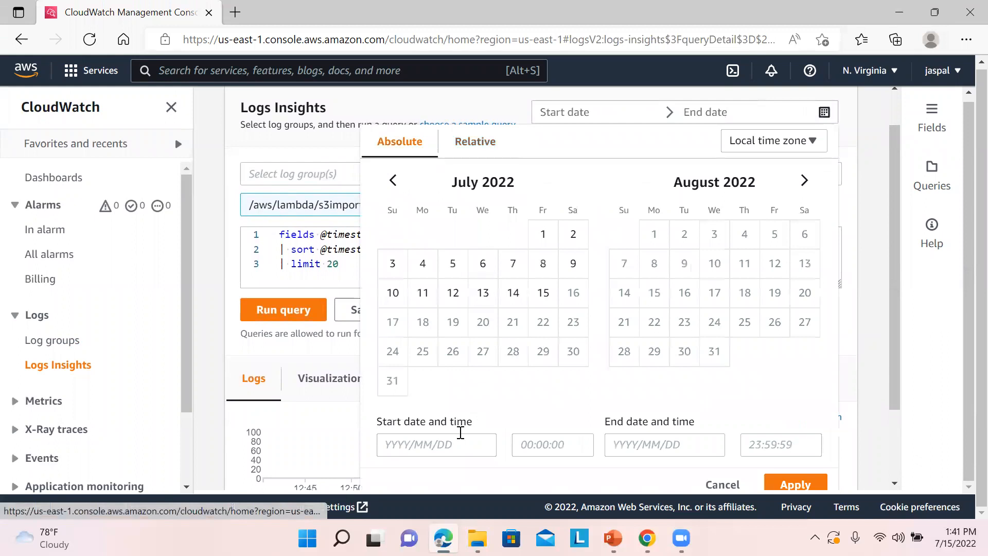
{"action": "left_click", "coordinate": [395, 180]}
{"action": "left_click", "coordinate": [395, 180]}
{"action": "left_click", "coordinate": [395, 180]}
{"action": "left_click", "coordinate": [394, 180]}
{"action": "left_click", "coordinate": [395, 180]}
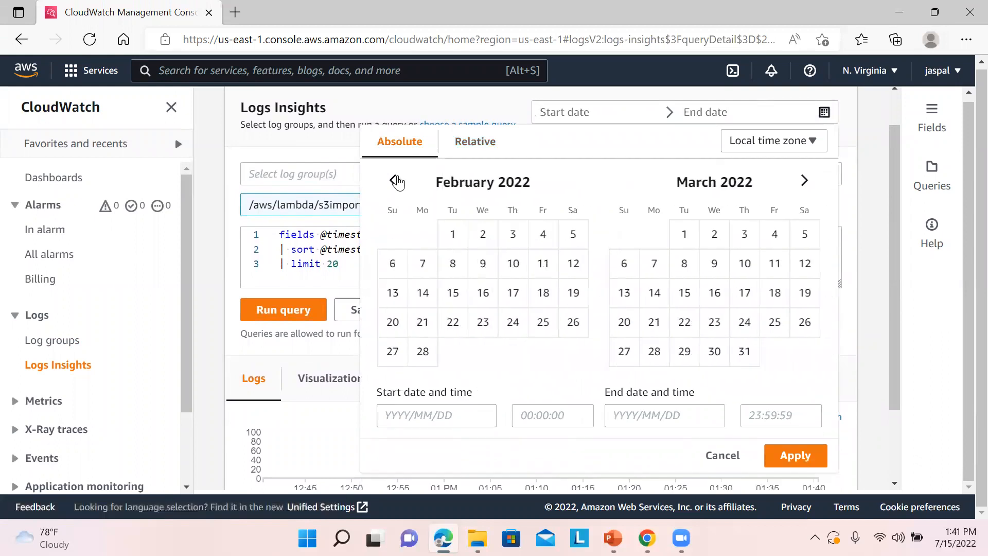
{"action": "left_click", "coordinate": [394, 180]}
{"action": "left_click", "coordinate": [519, 267]}
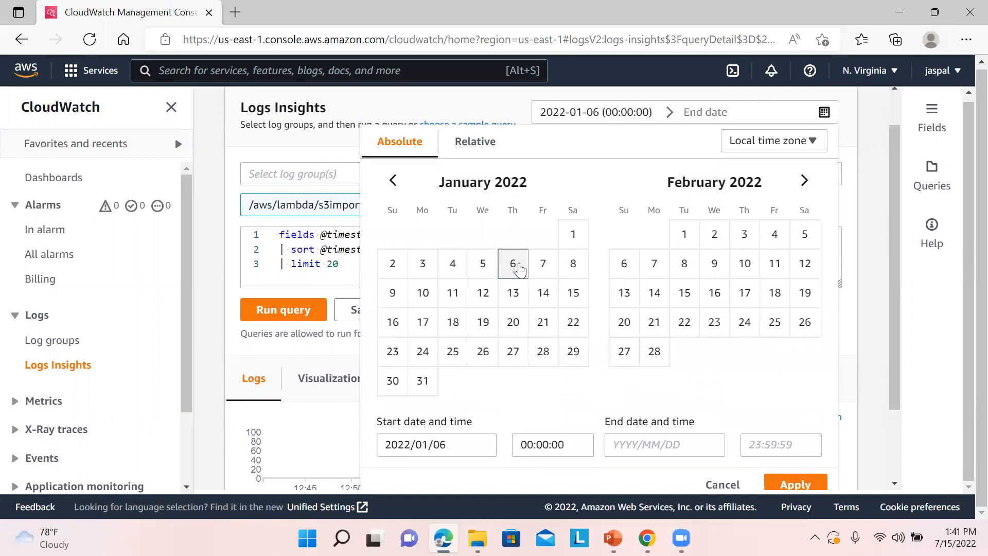
End the absolute time range on 2022-07-04 and run the query over that range.
{"action": "left_click", "coordinate": [805, 183]}
{"action": "left_click", "coordinate": [805, 183]}
{"action": "left_click", "coordinate": [805, 182]}
{"action": "left_click", "coordinate": [805, 182]}
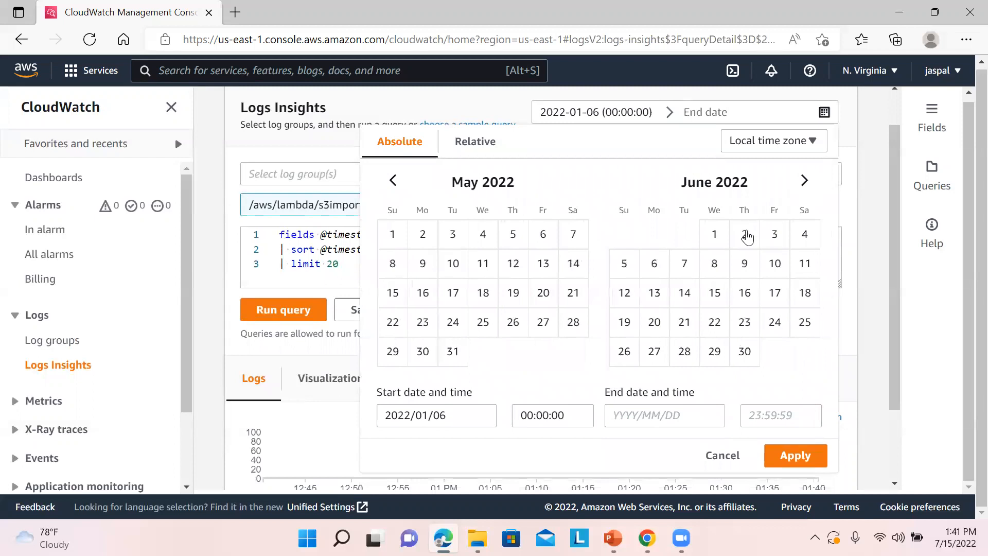
{"action": "left_click", "coordinate": [804, 183]}
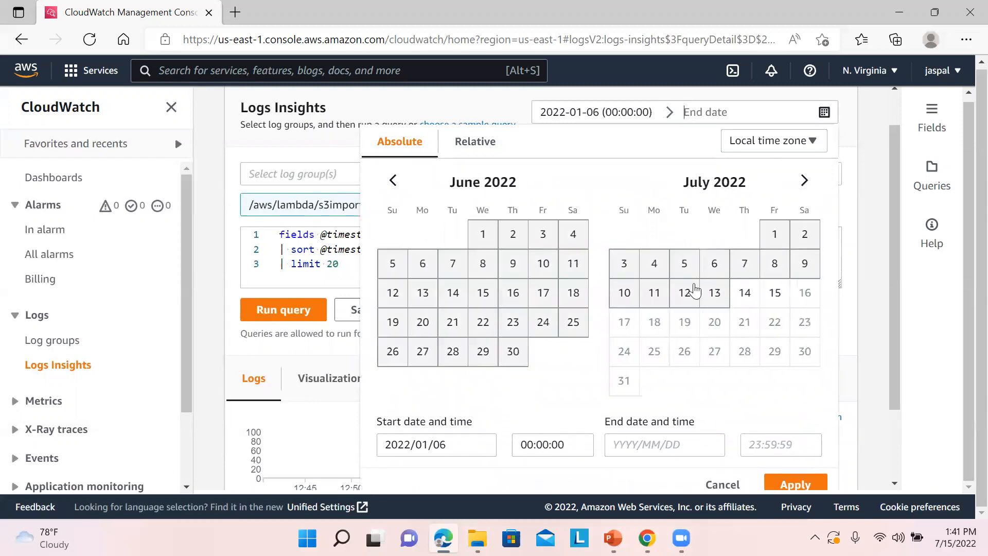
{"action": "left_click", "coordinate": [653, 266]}
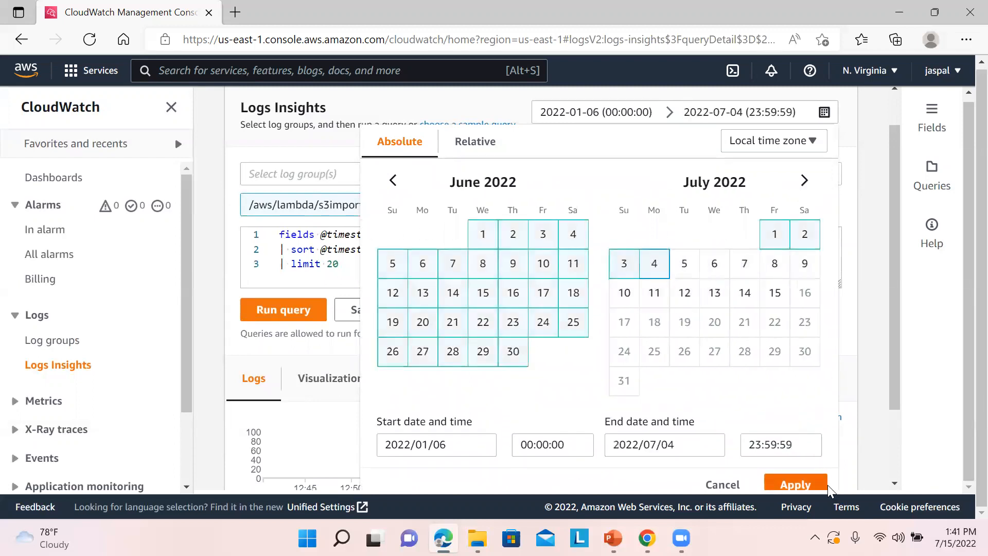
{"action": "left_click", "coordinate": [796, 485]}
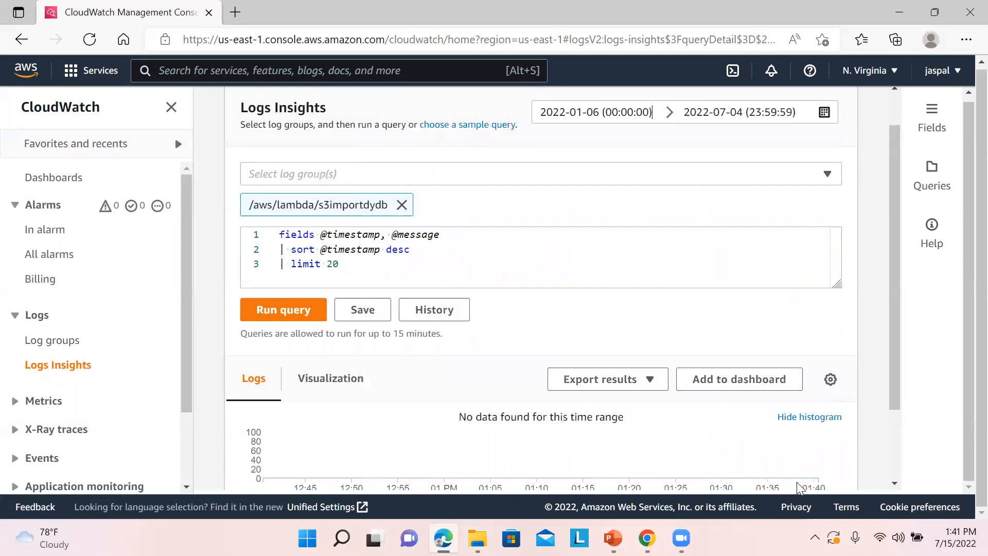
{"action": "left_click", "coordinate": [297, 312]}
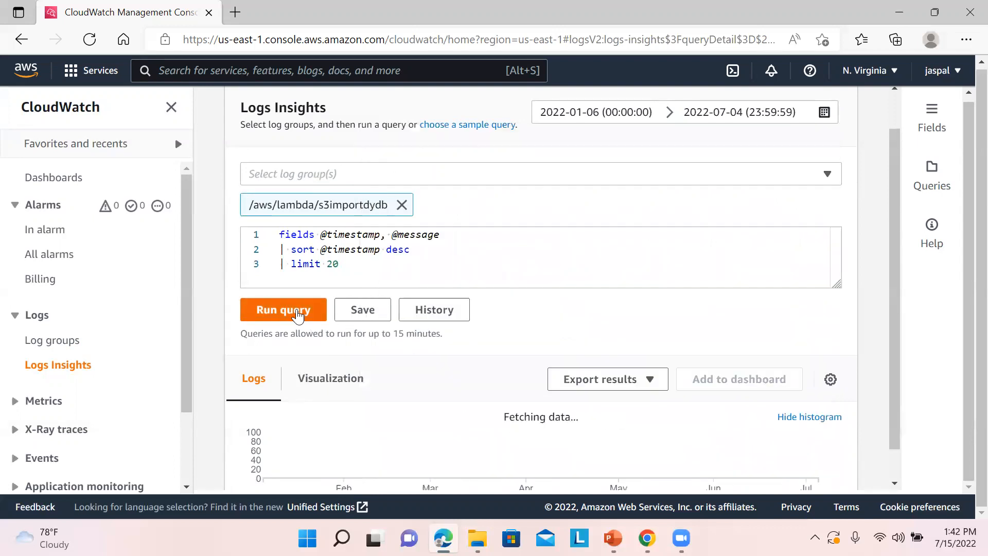
{"action": "left_click_drag", "start_coordinate": [896, 271], "coordinate": [905, 296]}
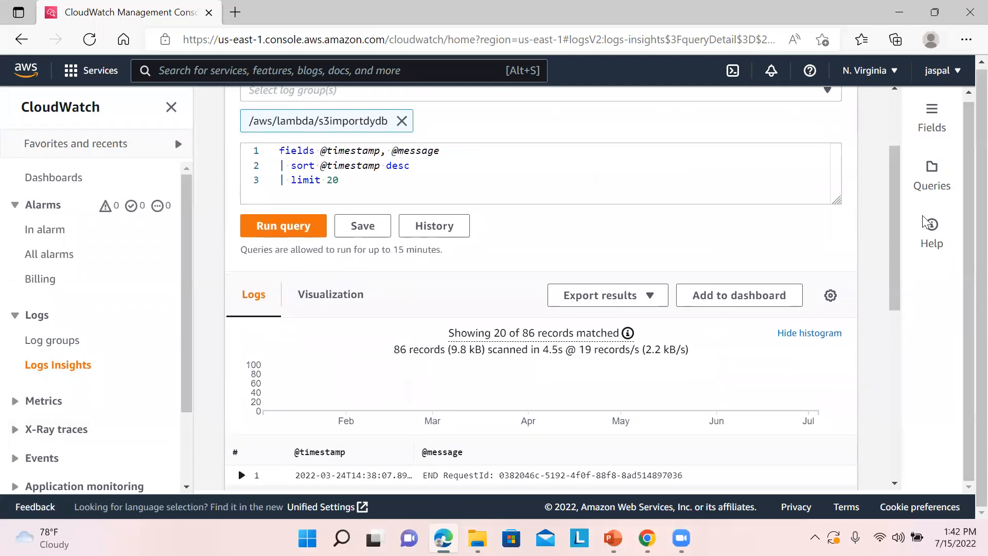
{"action": "left_click", "coordinate": [934, 118]}
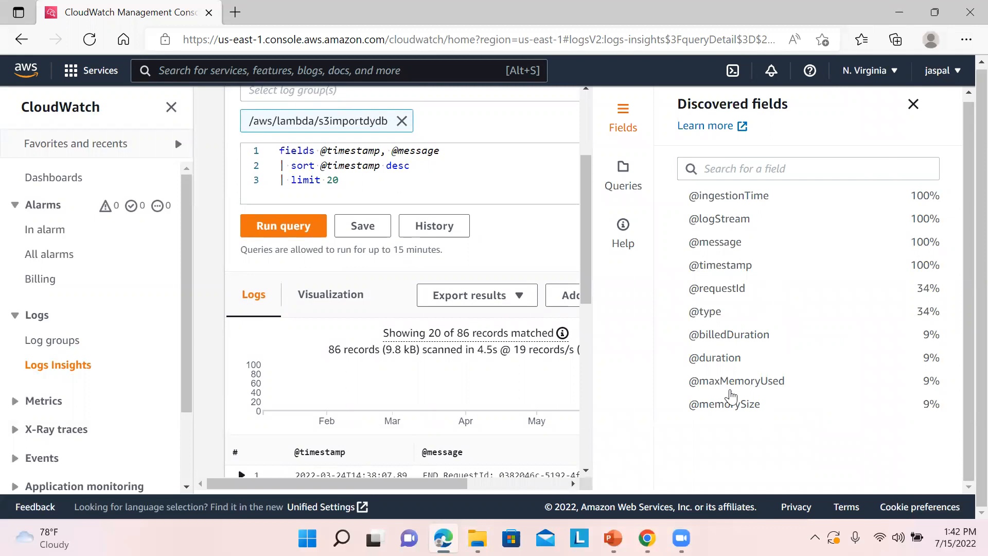
{"action": "left_click", "coordinate": [728, 198]}
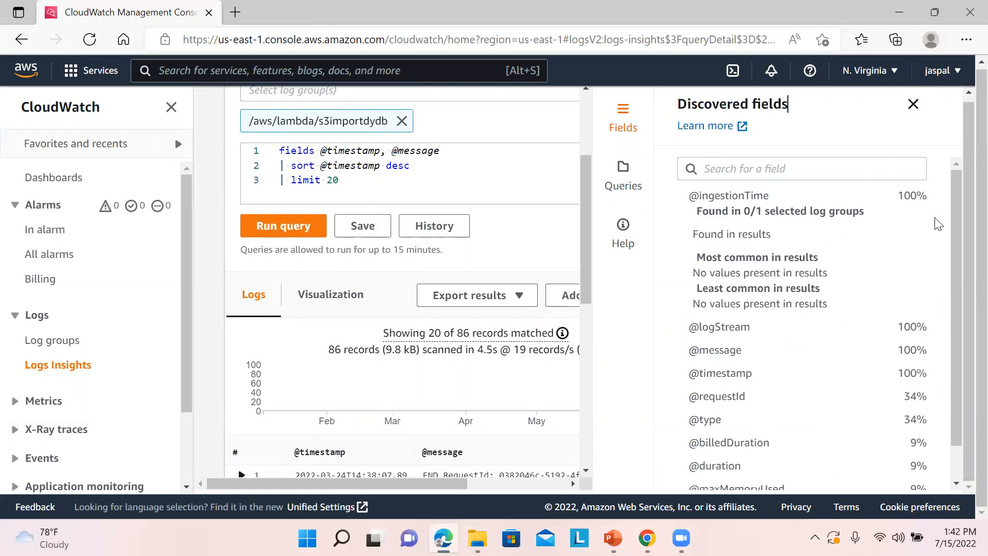
{"action": "left_click_drag", "start_coordinate": [957, 225], "coordinate": [958, 306]}
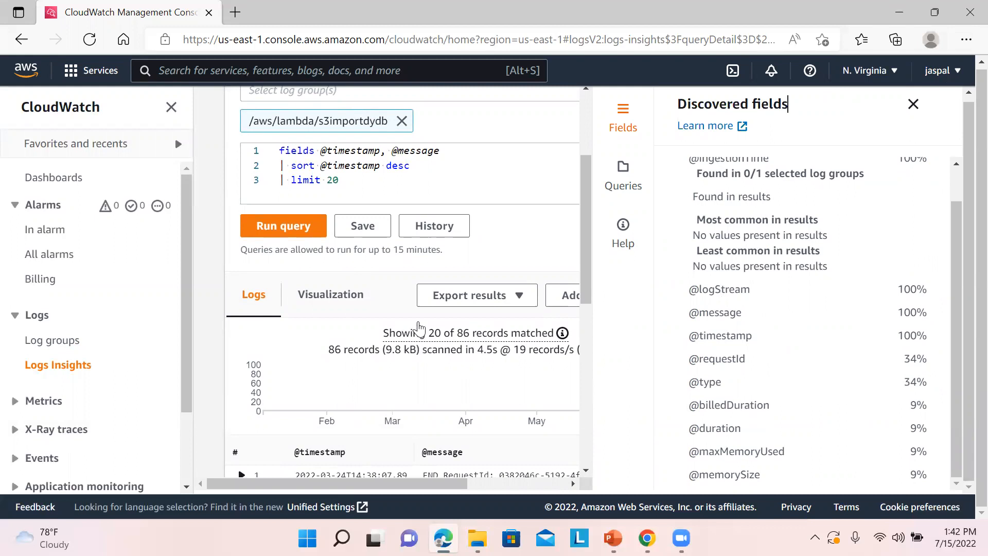
Start saving the current query as a new query named cwquery.
{"action": "left_click", "coordinate": [363, 226]}
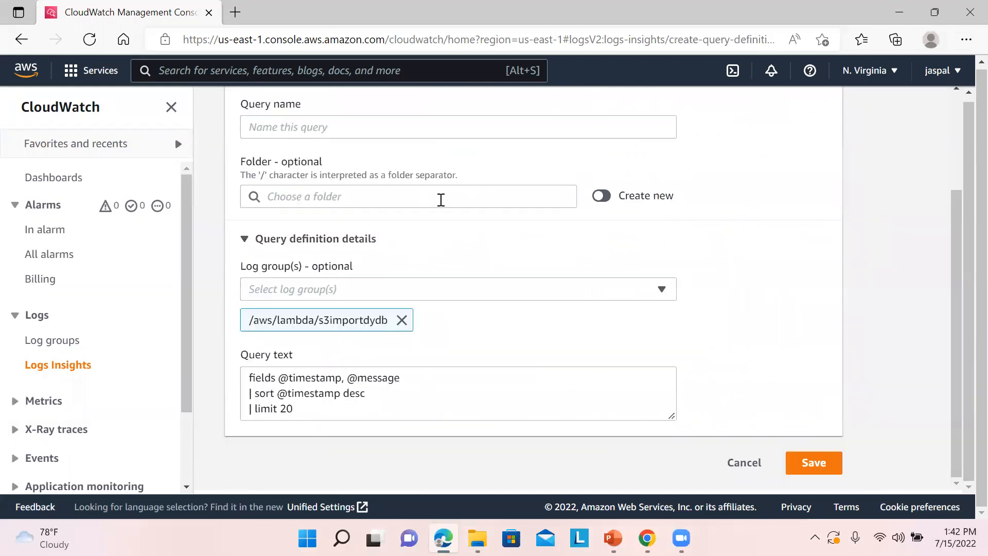
{"action": "left_click", "coordinate": [389, 196]}
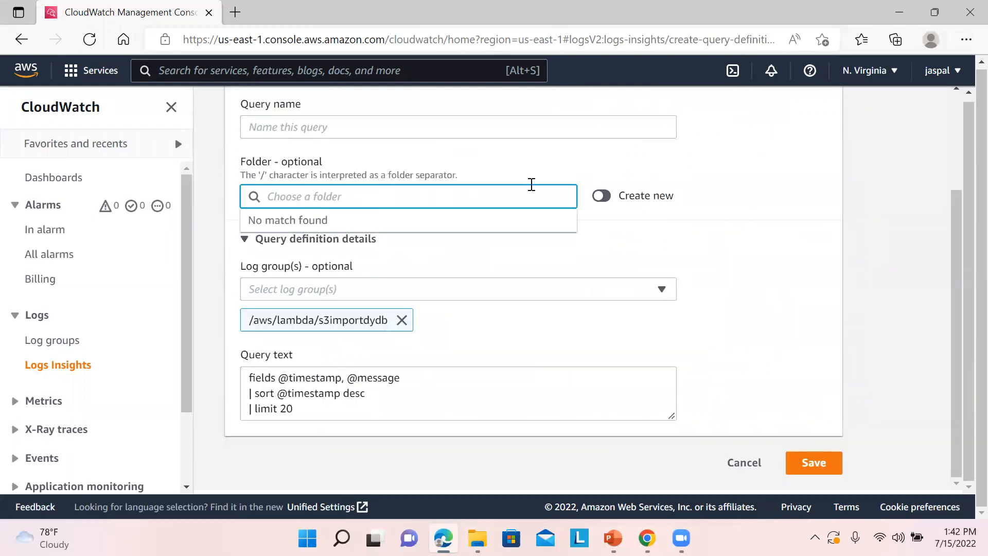
{"action": "left_click", "coordinate": [739, 239]}
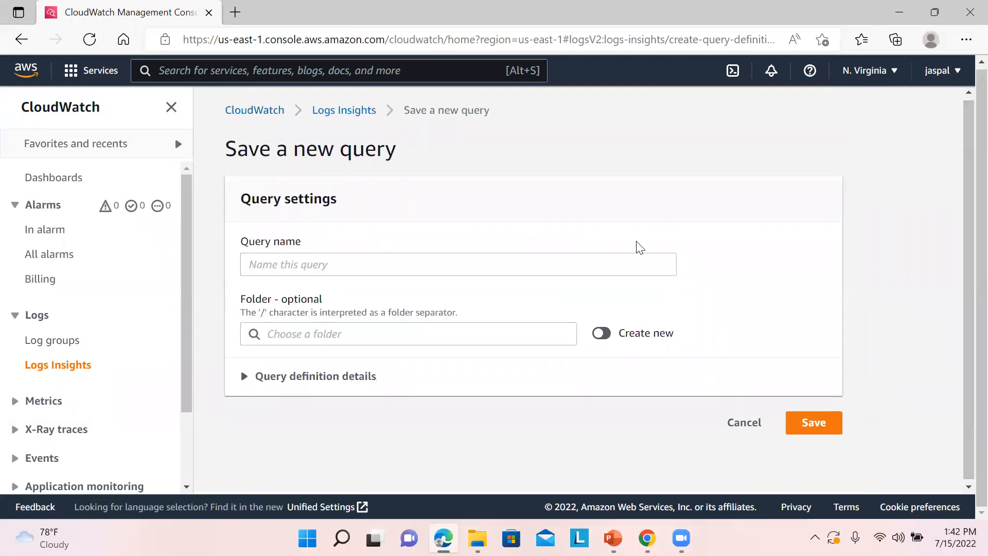
{"action": "left_click", "coordinate": [600, 264]}
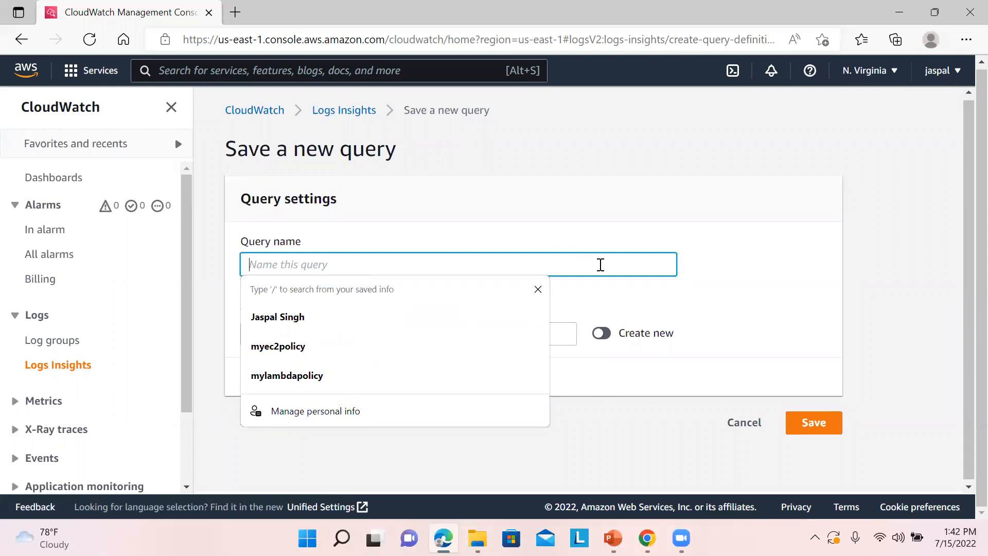
{"action": "type", "text": "cwquery"}
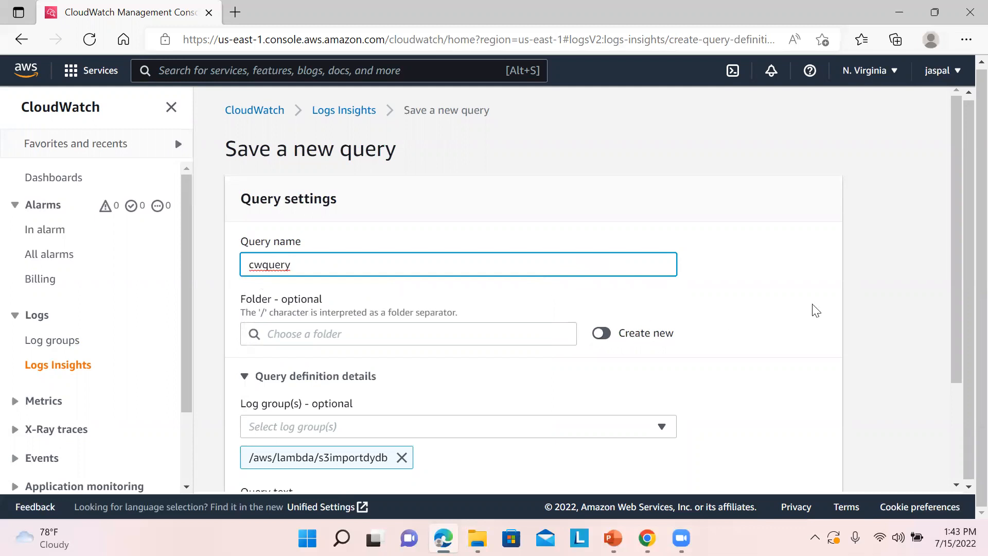
Look through the available log groups and the query text in the new query's definition details.
{"action": "left_click_drag", "start_coordinate": [954, 298], "coordinate": [958, 391]}
{"action": "left_click", "coordinate": [661, 301]}
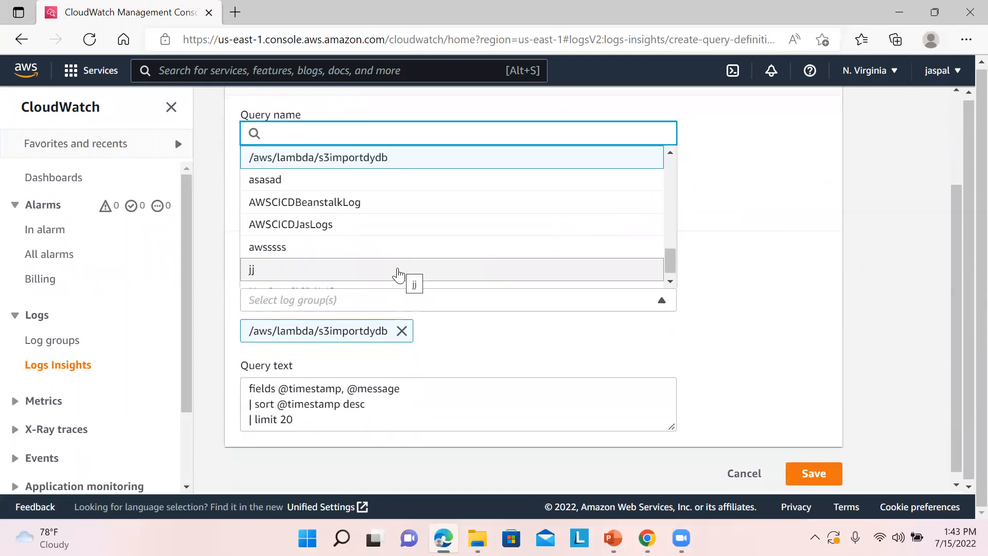
{"action": "left_click", "coordinate": [859, 236]}
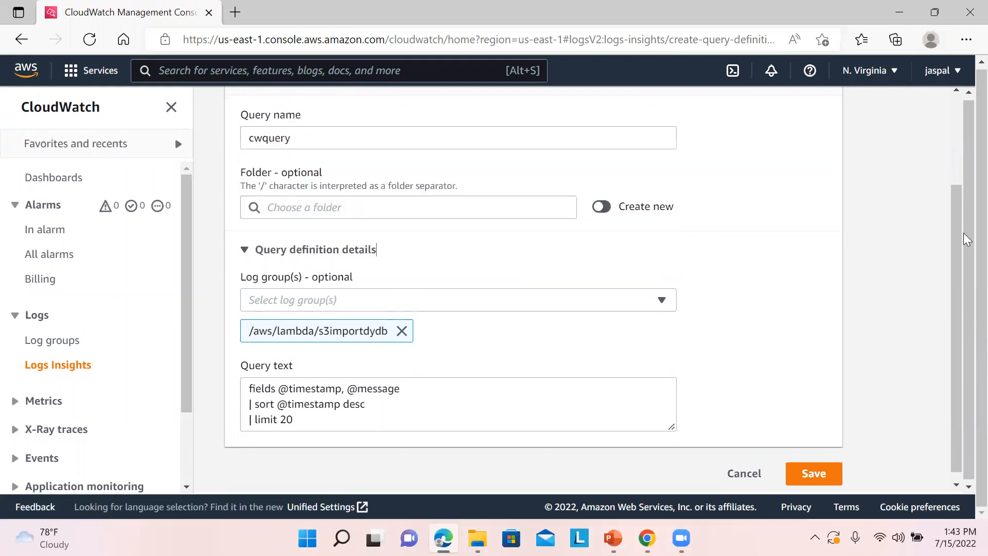
{"action": "left_click_drag", "start_coordinate": [950, 247], "coordinate": [951, 254]}
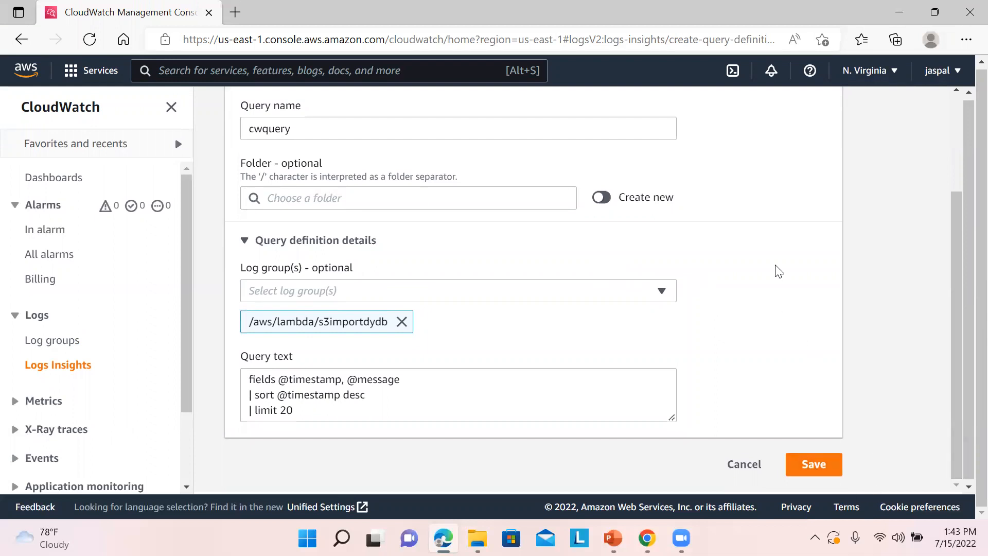
Create a new folder named CWquery for the query and save it.
{"action": "left_click", "coordinate": [554, 201]}
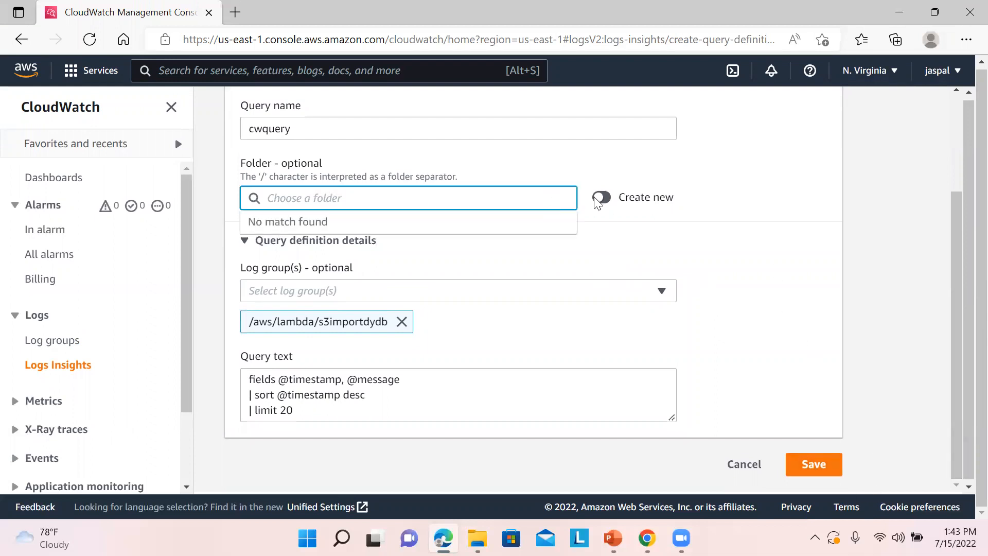
{"action": "left_click", "coordinate": [602, 198]}
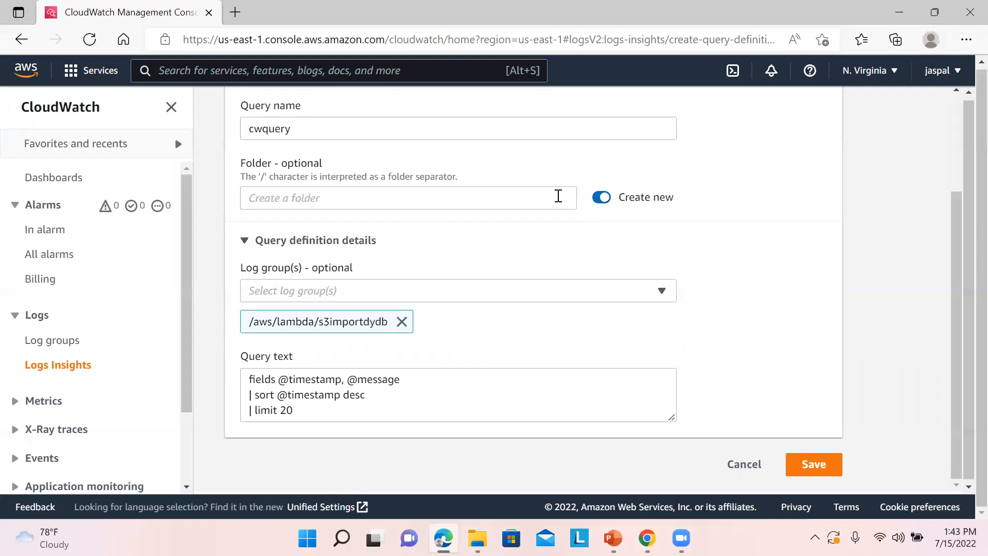
{"action": "left_click", "coordinate": [482, 198]}
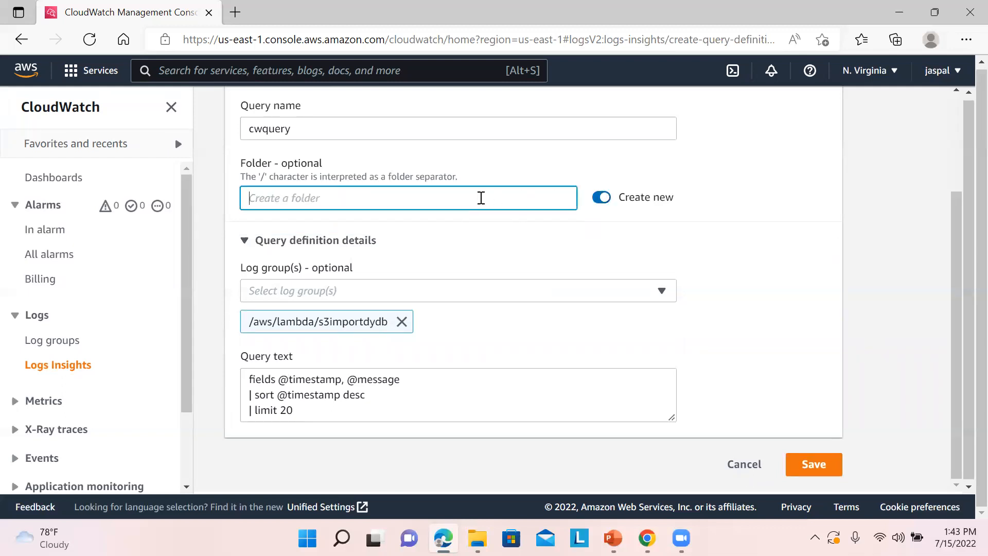
{"action": "type", "text": "CWquery"}
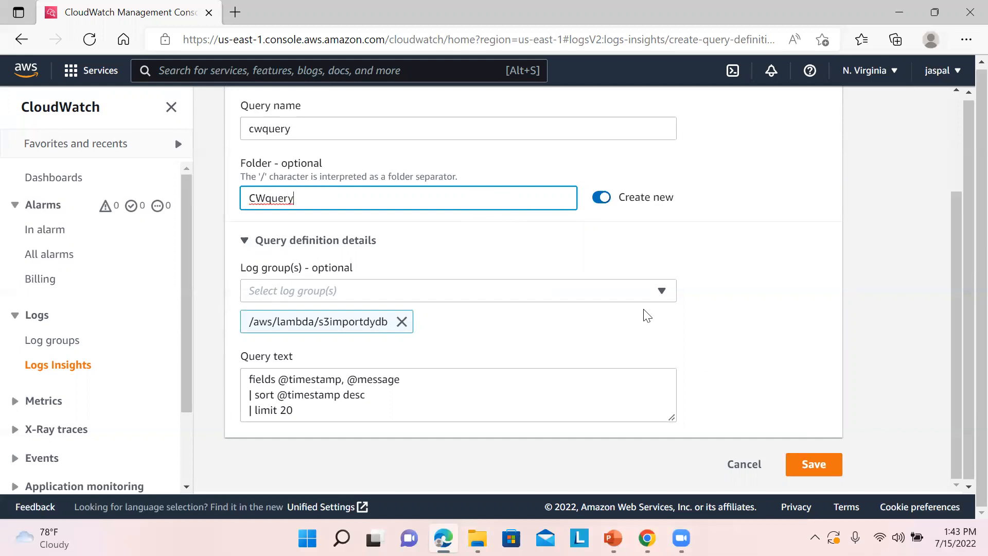
{"action": "left_click", "coordinate": [817, 465]}
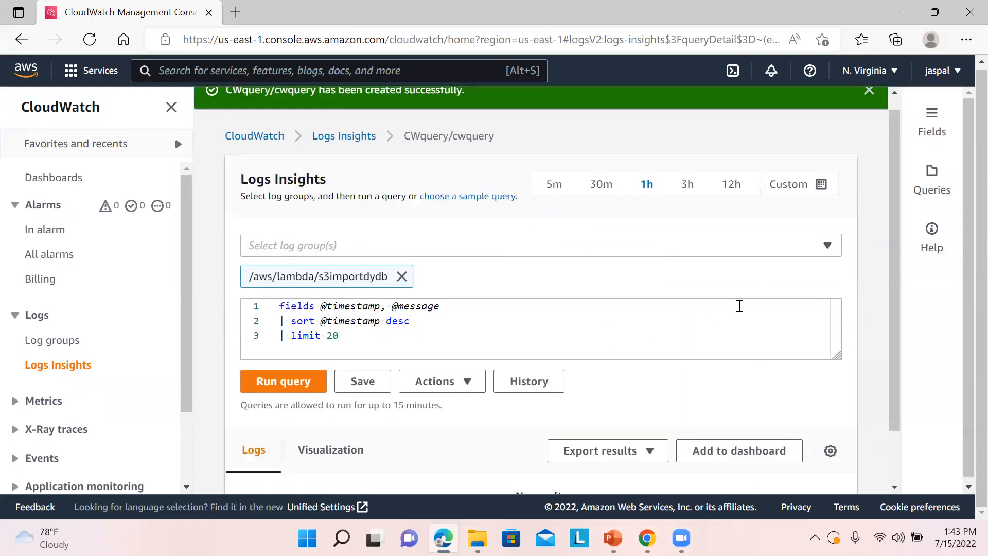
{"action": "left_click_drag", "start_coordinate": [893, 295], "coordinate": [896, 412]}
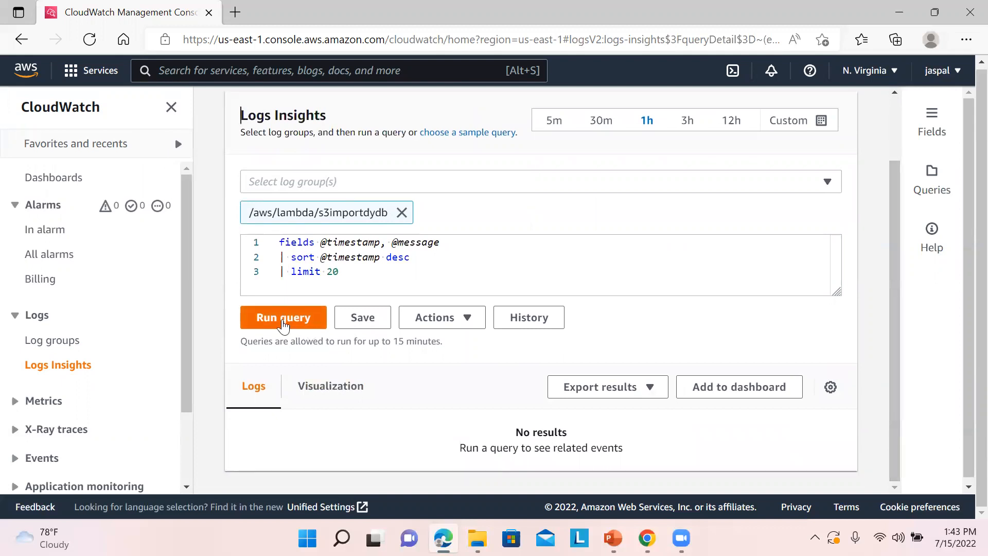
{"action": "left_click", "coordinate": [932, 117]}
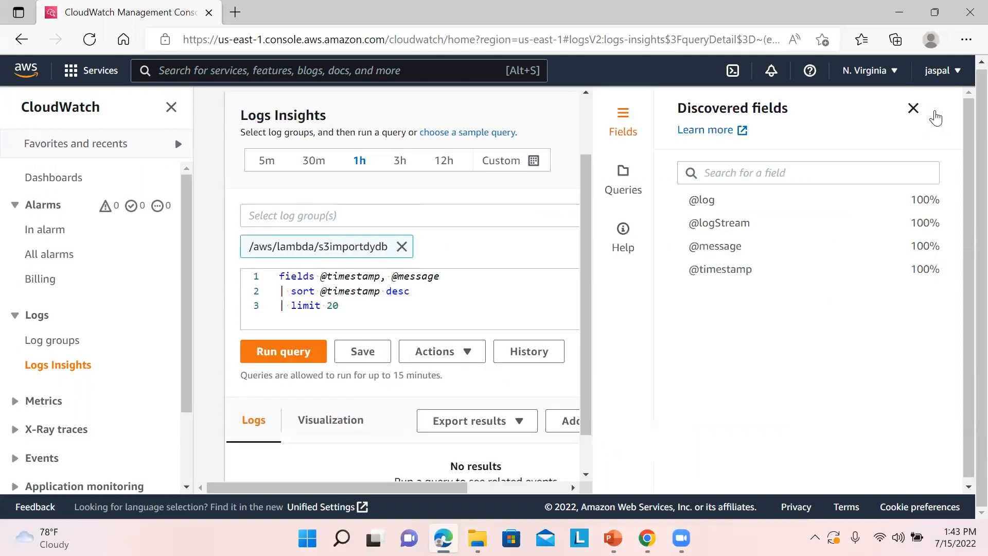
{"action": "left_click", "coordinate": [722, 226]}
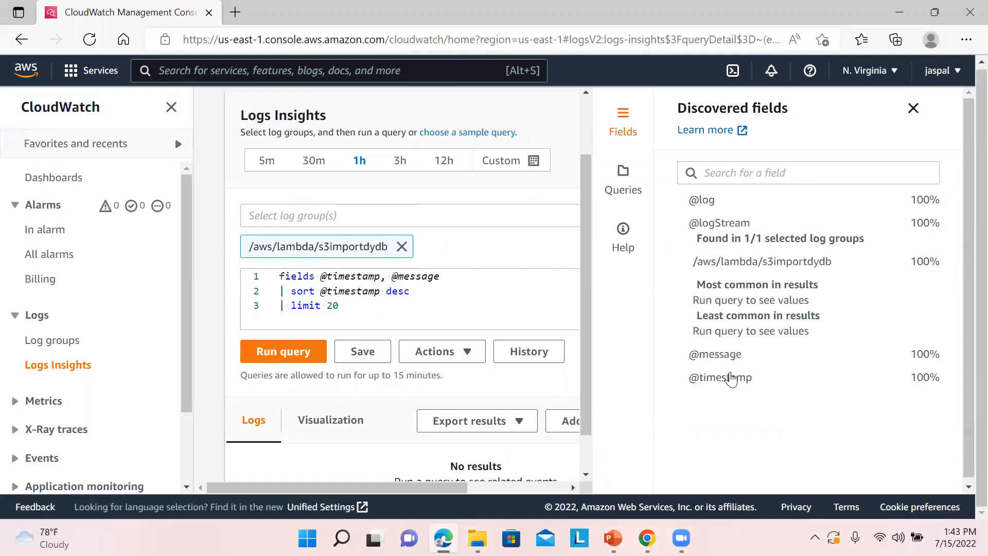
Load the saved cwquery from the CWquery folder in the saved queries, and collapse the folder.
{"action": "left_click", "coordinate": [625, 184]}
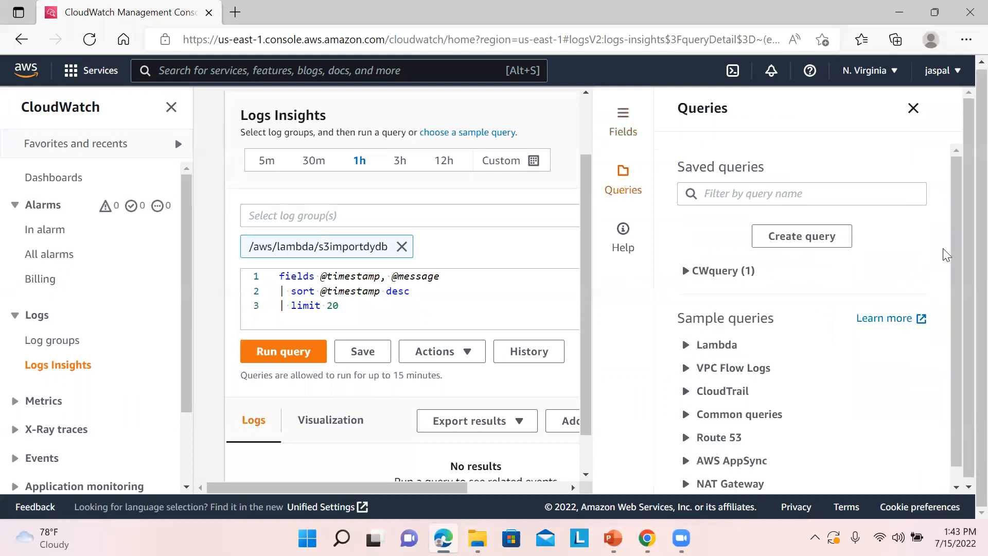
{"action": "scroll", "coordinate": [921, 255], "scroll_direction": "down", "scroll_amount": 2}
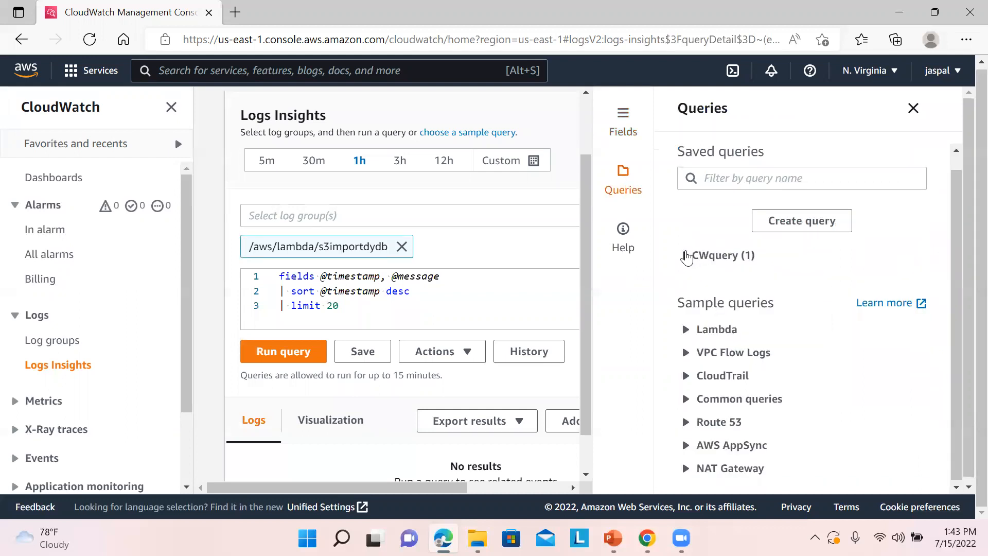
{"action": "left_click", "coordinate": [686, 256]}
{"action": "left_click", "coordinate": [712, 281]}
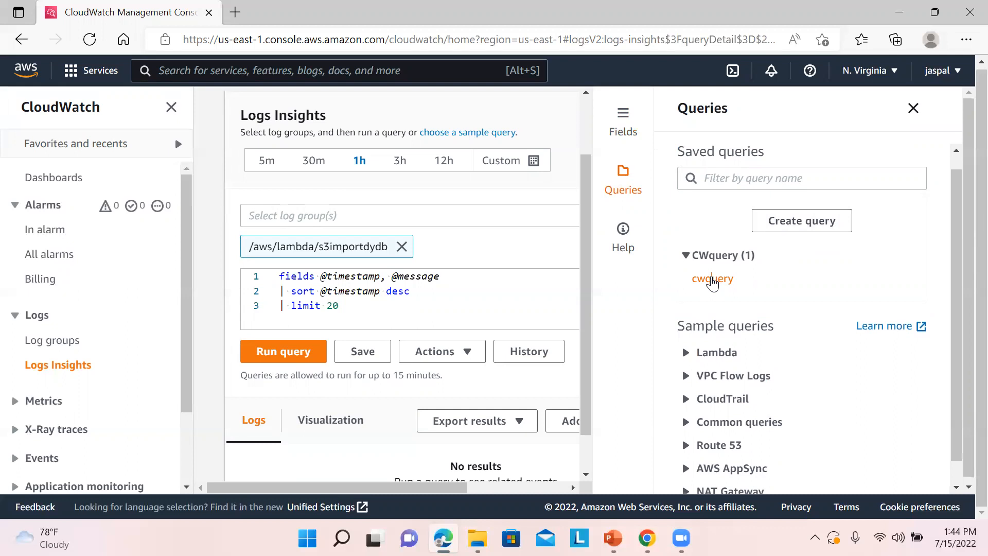
{"action": "double_click", "coordinate": [711, 279]}
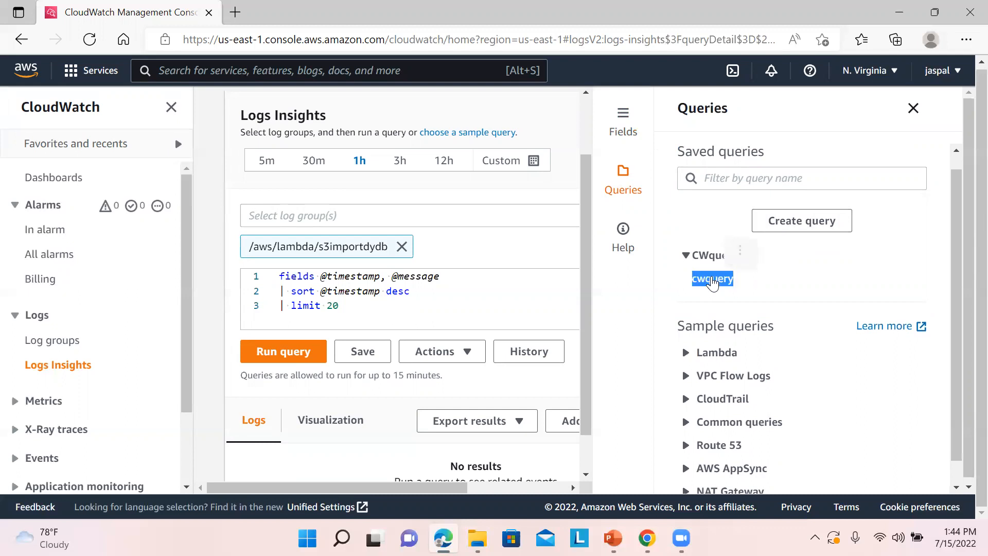
{"action": "left_click", "coordinate": [742, 250]}
{"action": "left_click", "coordinate": [745, 258]}
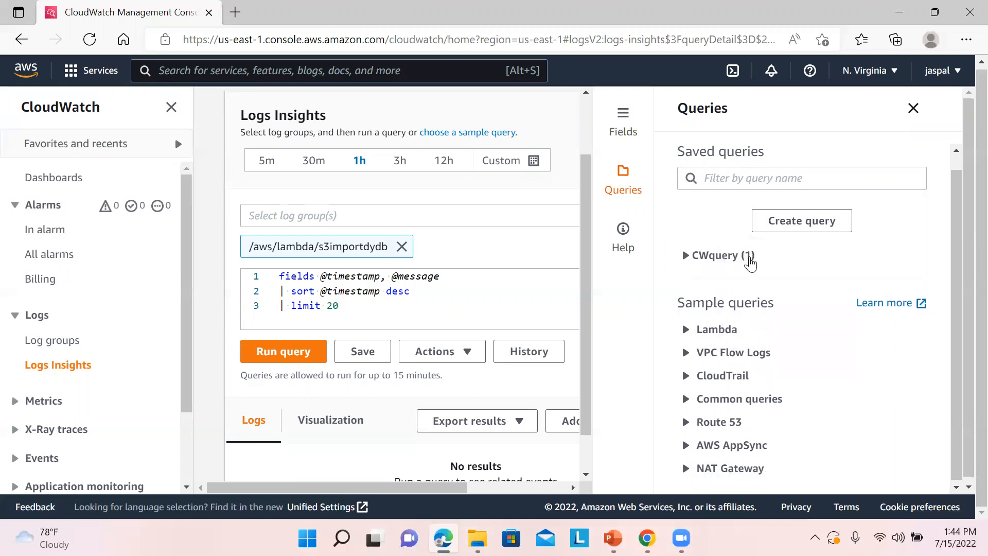
Expand the CWquery folder in the saved queries and load its cwquery again.
{"action": "left_click", "coordinate": [743, 257]}
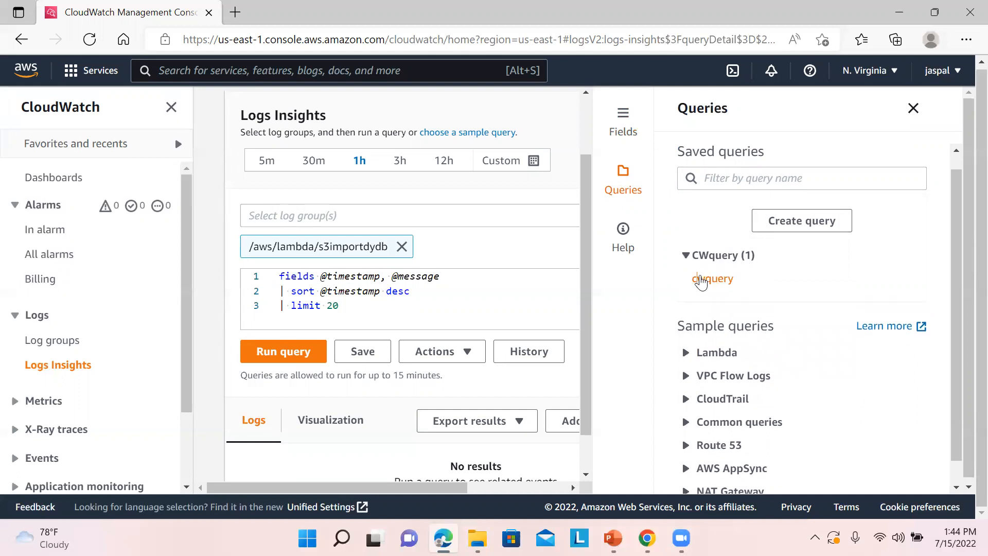
{"action": "double_click", "coordinate": [715, 281]}
{"action": "left_click", "coordinate": [746, 255]}
{"action": "left_click", "coordinate": [749, 252]}
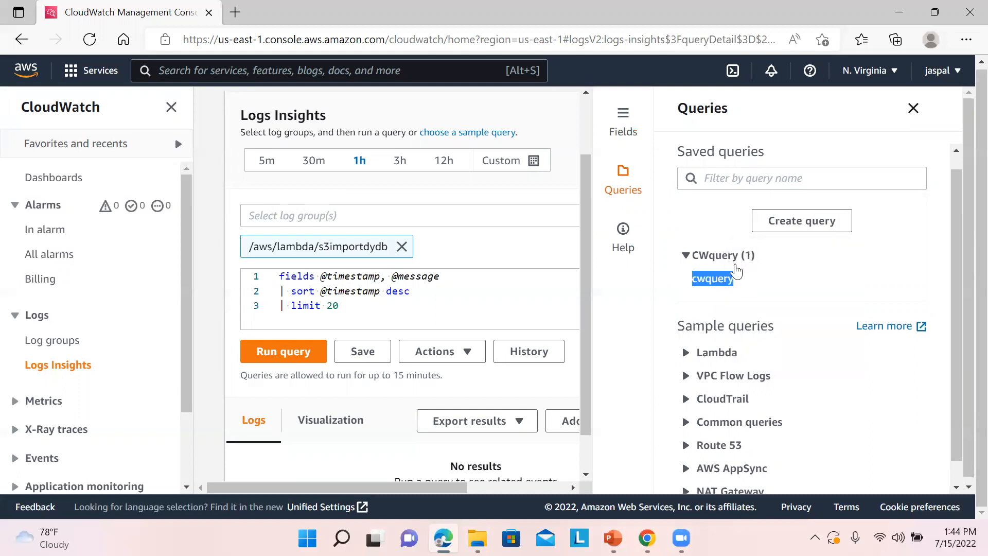
{"action": "left_click", "coordinate": [720, 287]}
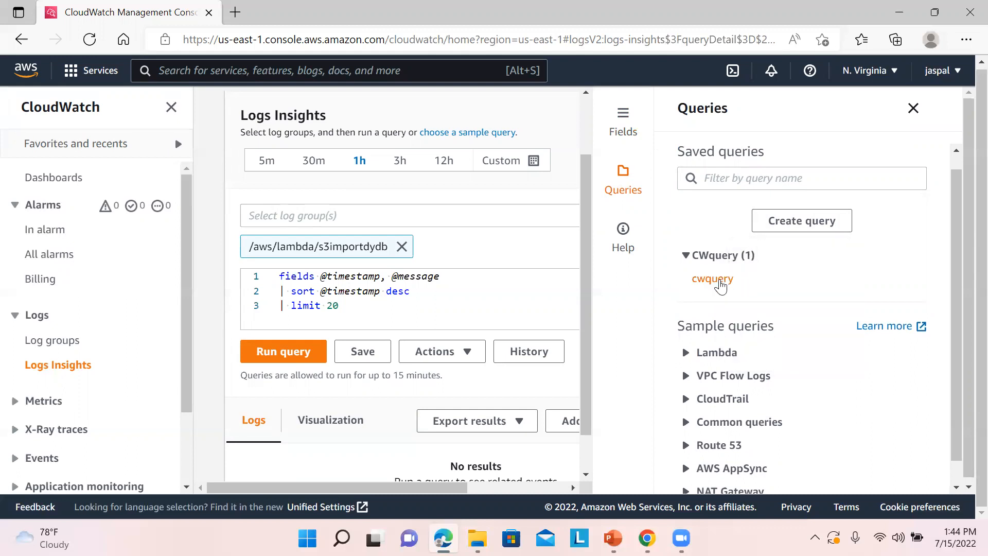
{"action": "double_click", "coordinate": [703, 280]}
{"action": "left_click_drag", "start_coordinate": [710, 279], "coordinate": [734, 253]}
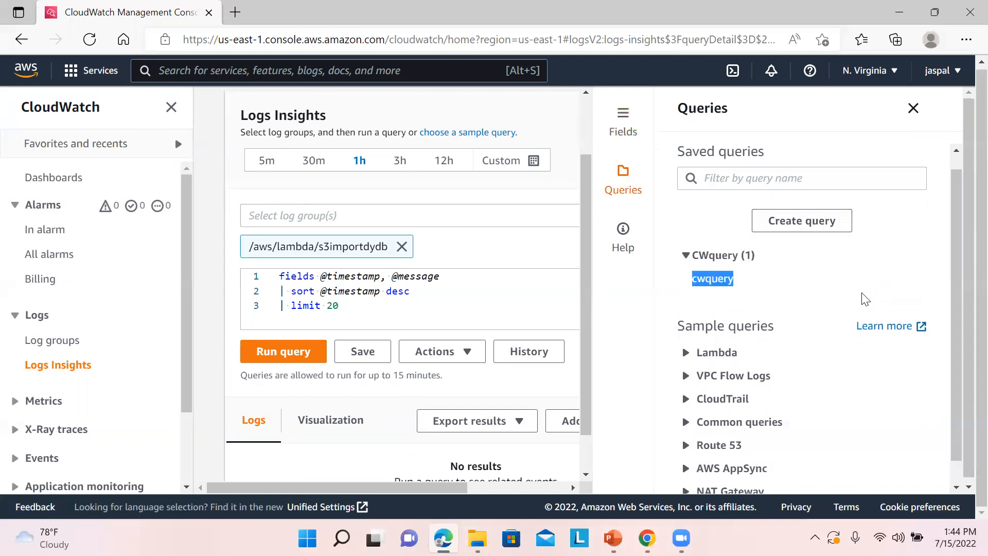
Examine the common sample queries, including 25 most recently added log events, identifying faults on API calls, and extracting ephemeral fields for ERROR events.
{"action": "left_click", "coordinate": [691, 436]}
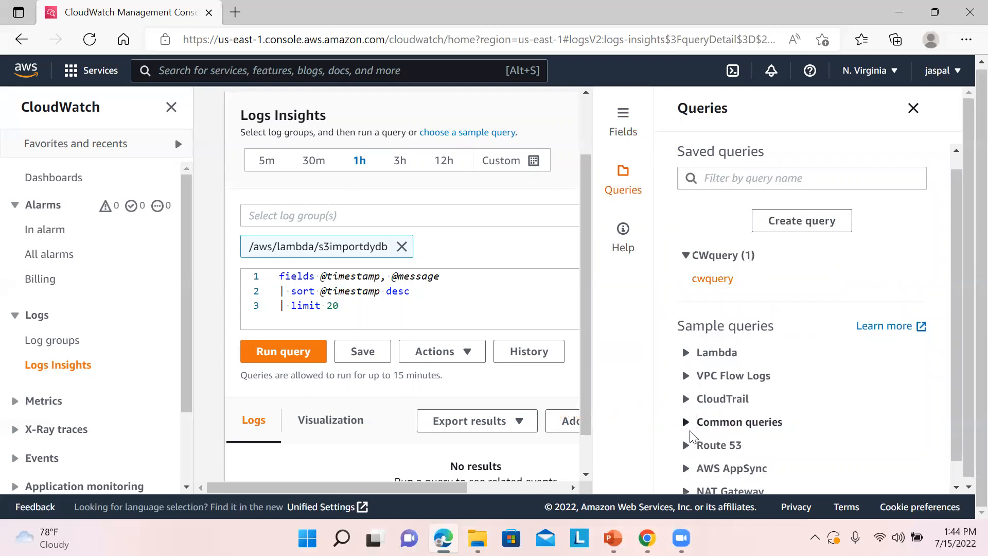
{"action": "left_click", "coordinate": [690, 432]}
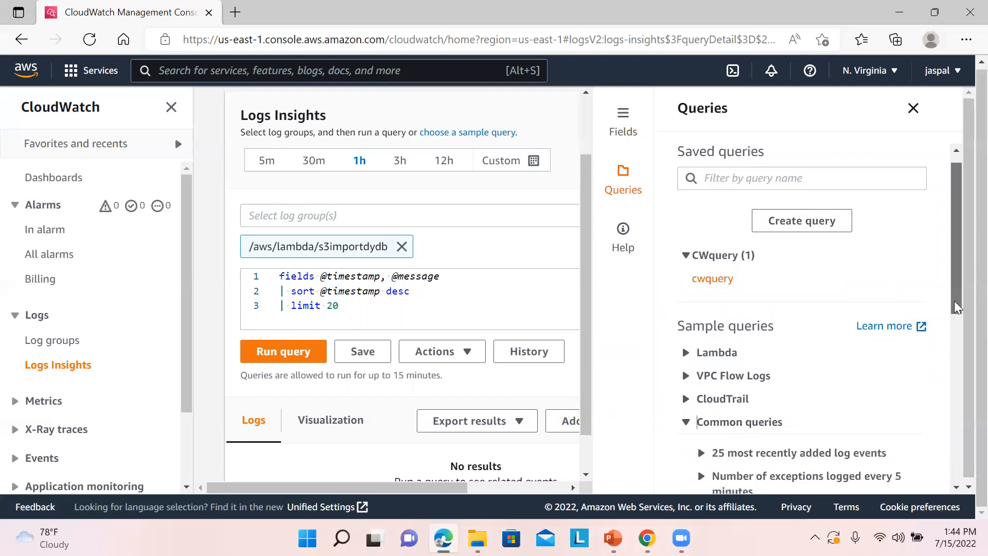
{"action": "scroll", "coordinate": [956, 307], "scroll_direction": "down", "scroll_amount": 3}
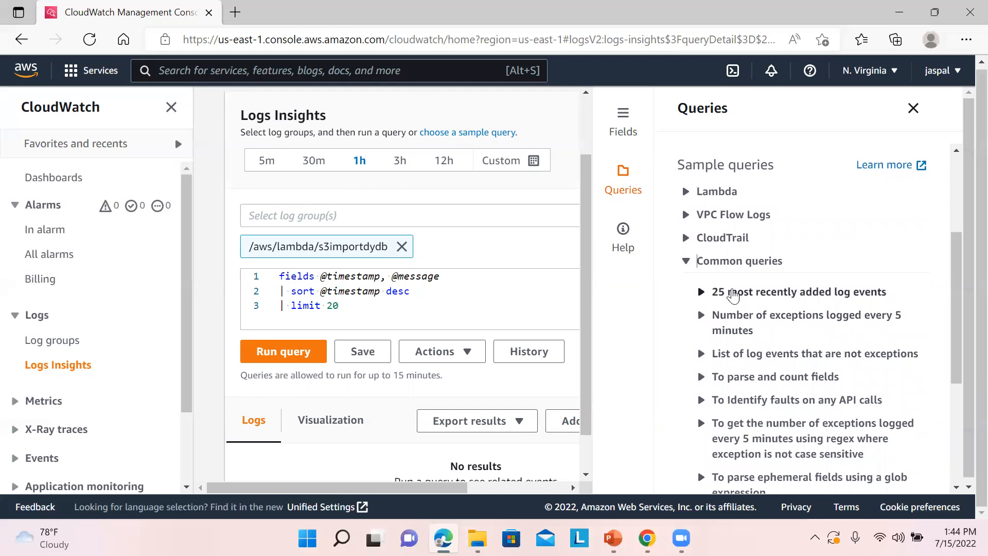
{"action": "left_click", "coordinate": [733, 293]}
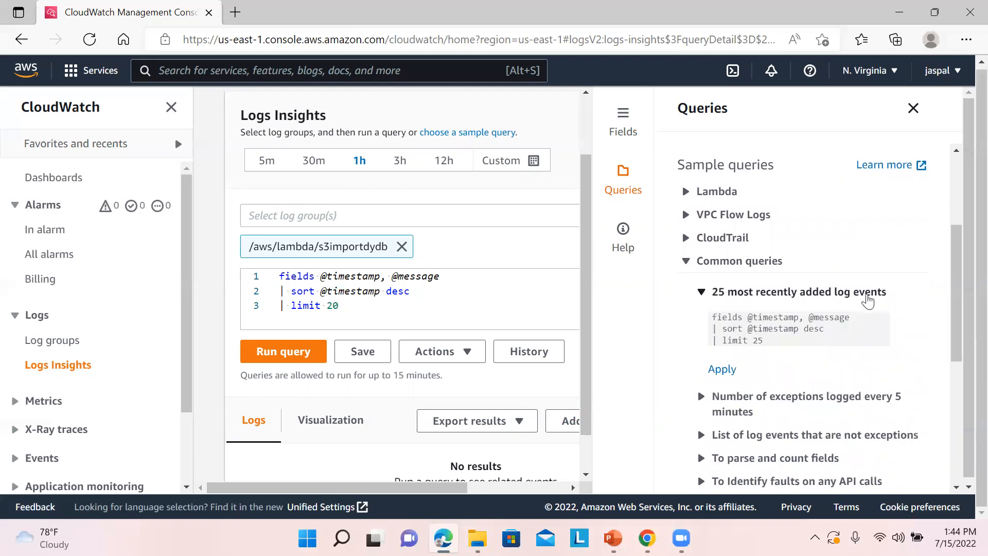
{"action": "left_click_drag", "start_coordinate": [957, 289], "coordinate": [963, 345]}
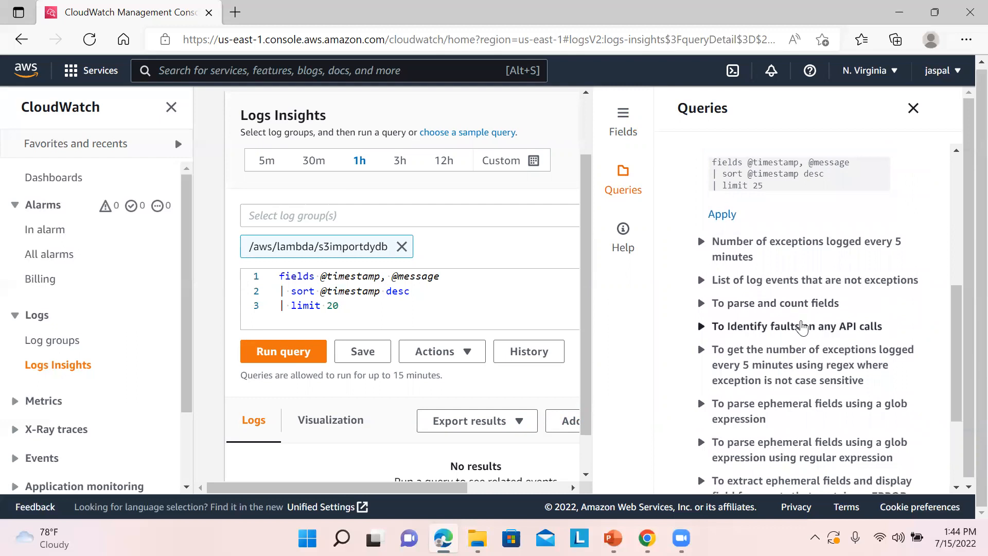
{"action": "left_click", "coordinate": [801, 326]}
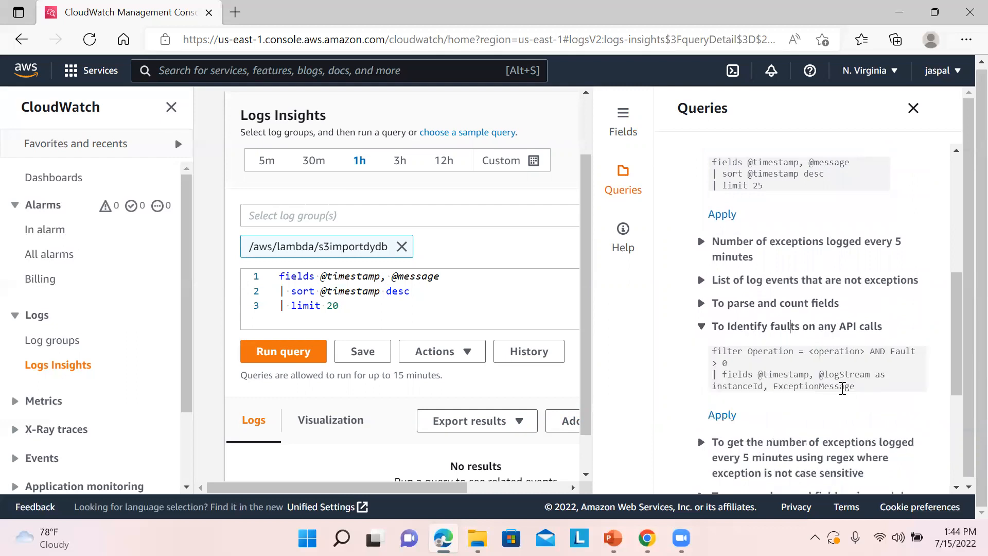
{"action": "left_click_drag", "start_coordinate": [954, 347], "coordinate": [963, 443]}
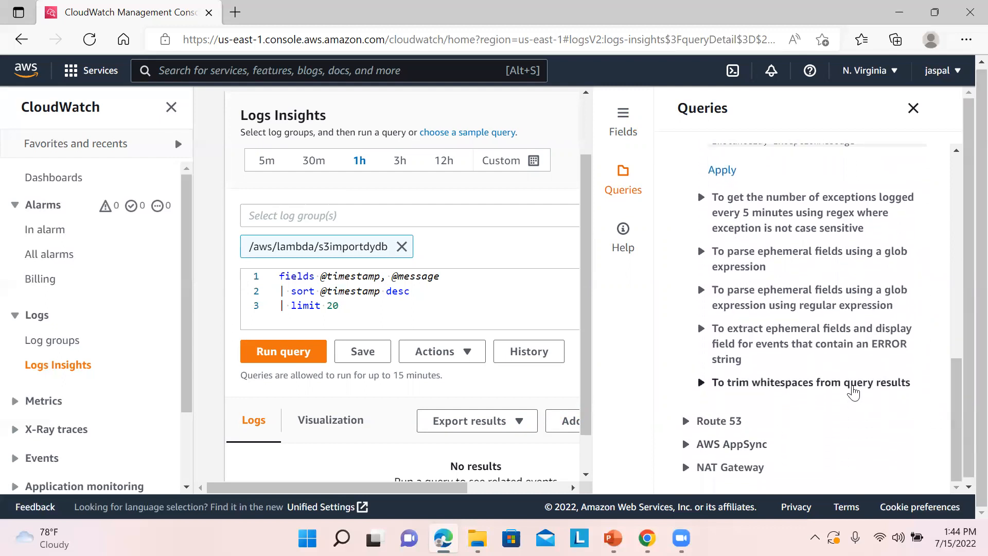
{"action": "left_click", "coordinate": [849, 383]}
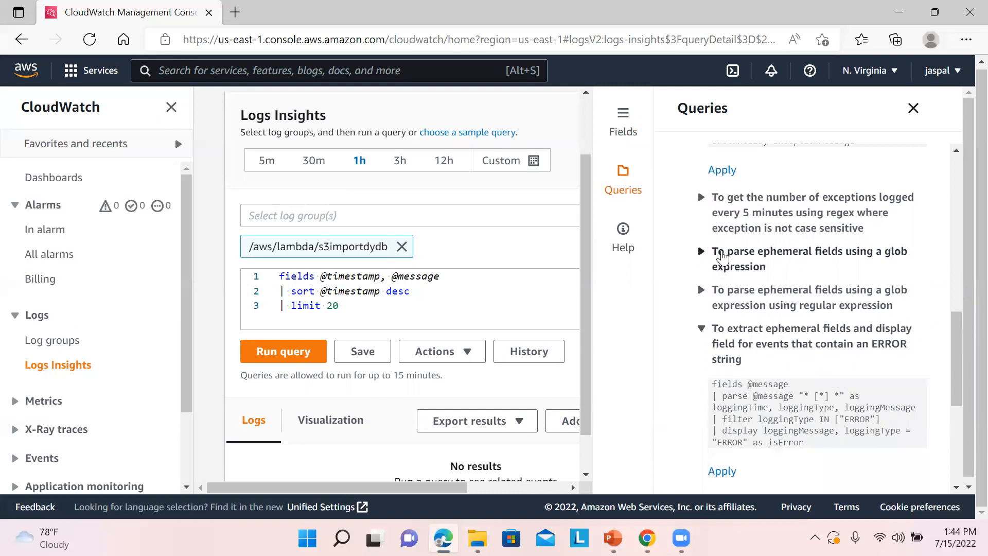
{"action": "left_click", "coordinate": [722, 255]}
{"action": "left_click_drag", "start_coordinate": [956, 333], "coordinate": [944, 220]}
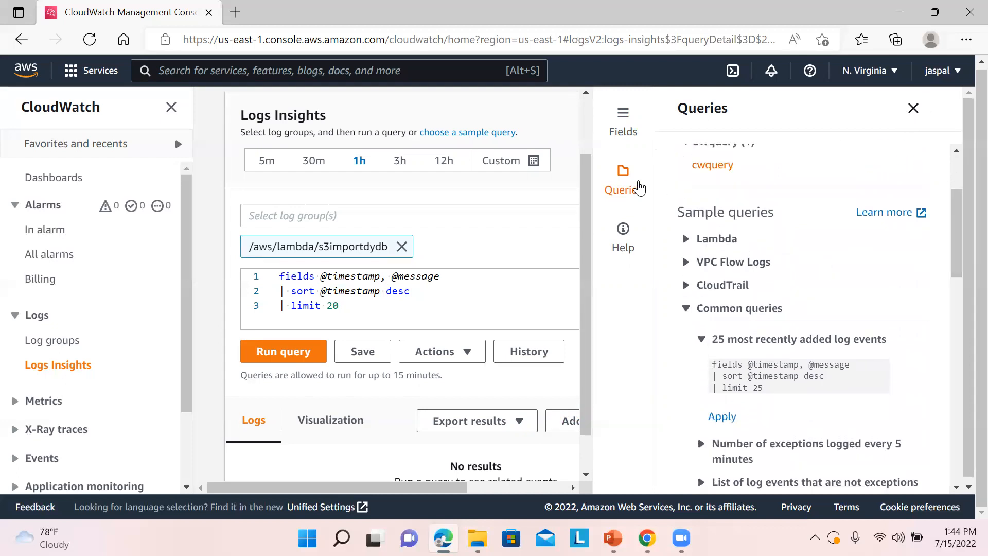
Filter the discovered fields by @ combined in turn with m, b, d, t, p, s, k and a, and clear the search.
{"action": "left_click", "coordinate": [623, 122]}
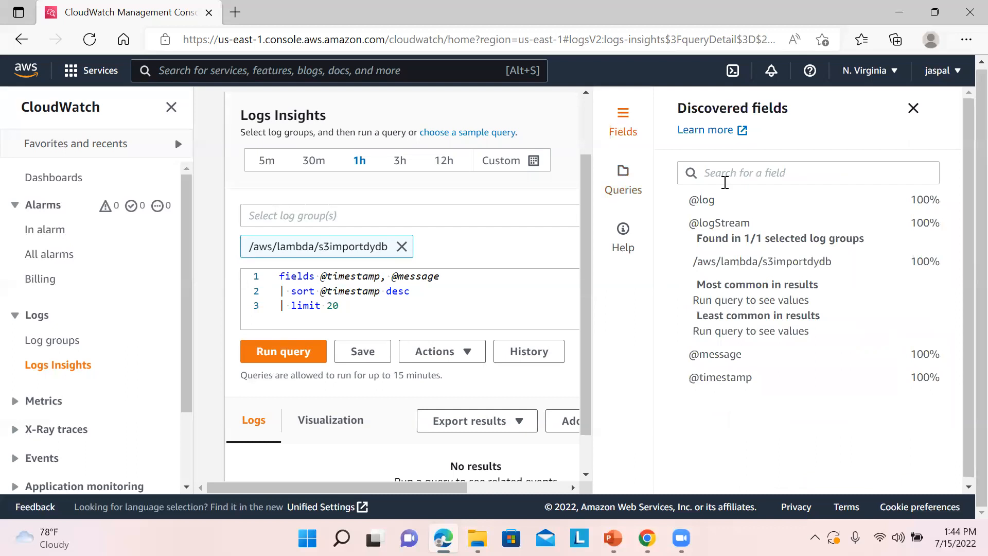
{"action": "left_click", "coordinate": [799, 171]}
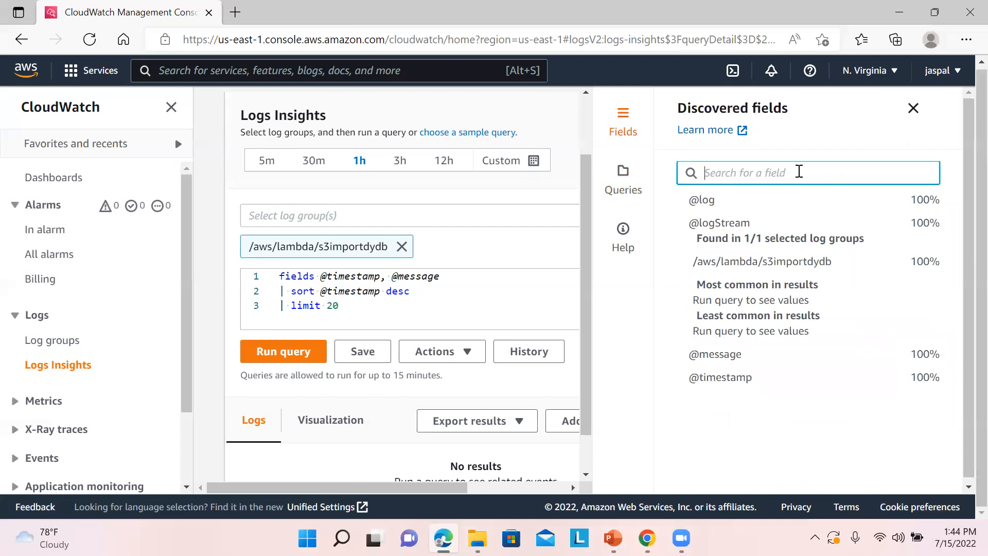
{"action": "type", "text": "@"}
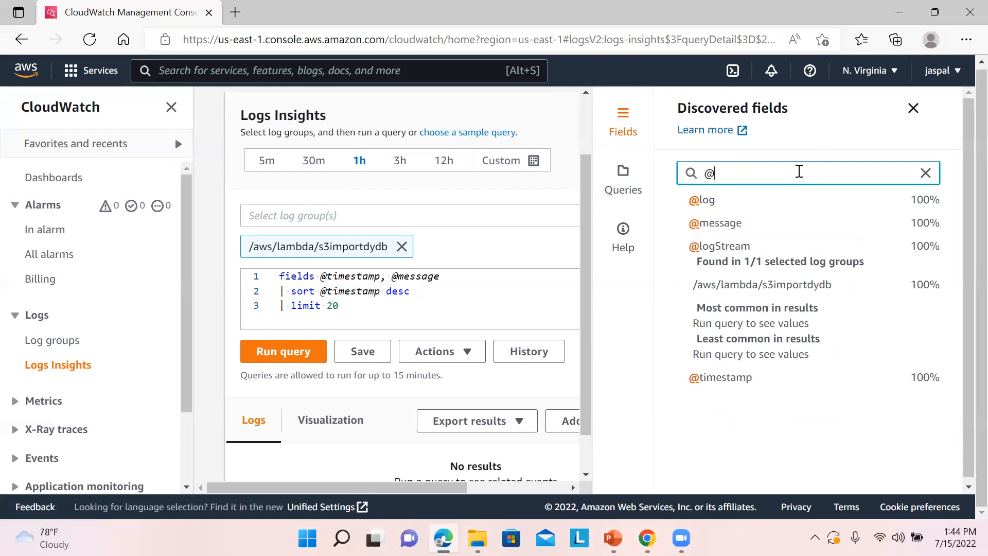
{"action": "type", "text": "m"}
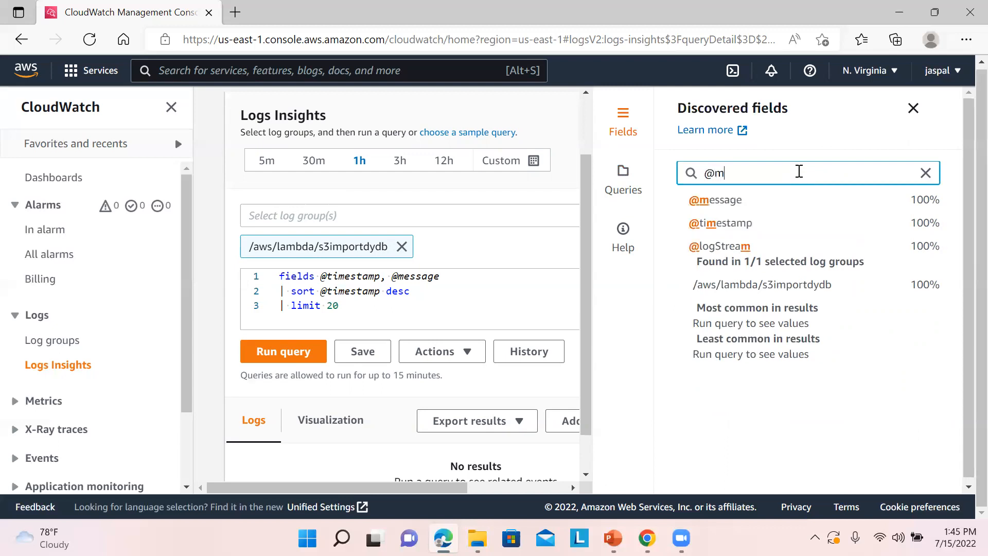
{"action": "key", "text": "BackSpace"}
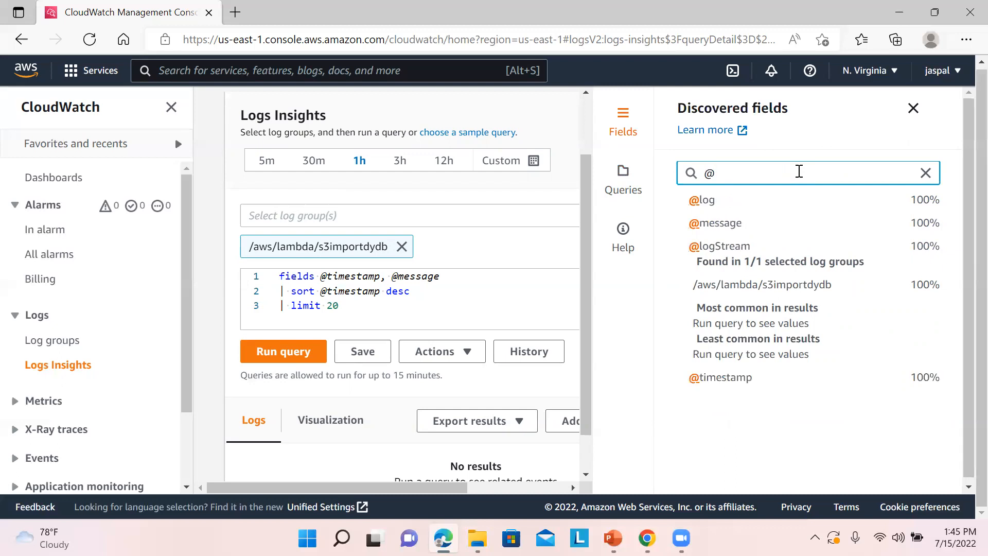
{"action": "type", "text": "b"}
{"action": "key", "text": "BackSpace"}
{"action": "type", "text": "d"}
{"action": "key", "text": "BackSpace"}
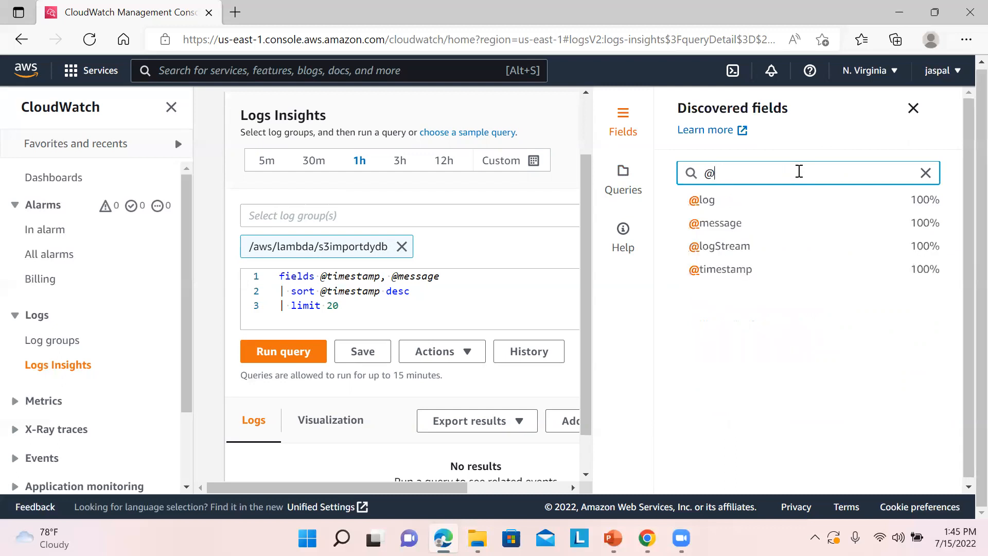
{"action": "type", "text": "t"}
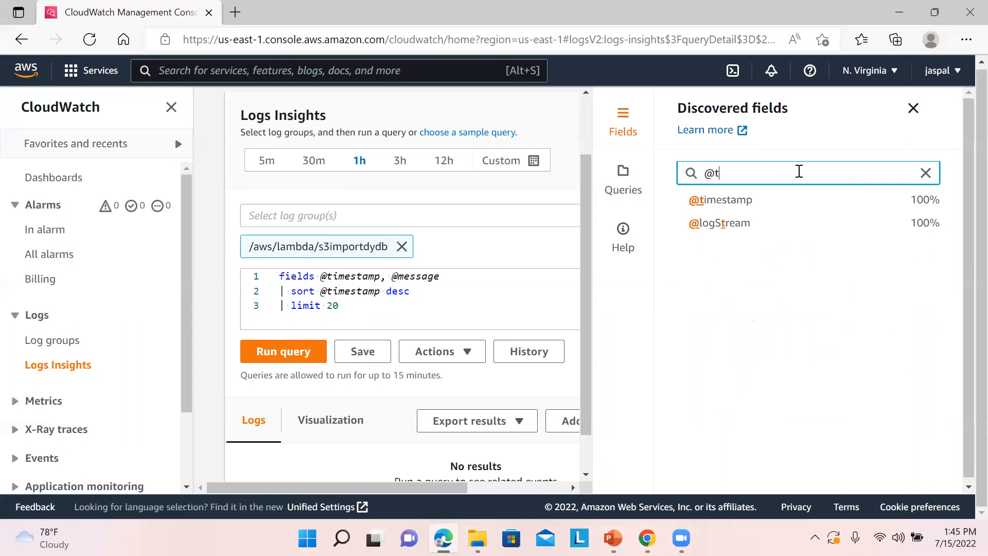
{"action": "key", "text": "BackSpace"}
{"action": "type", "text": "p"}
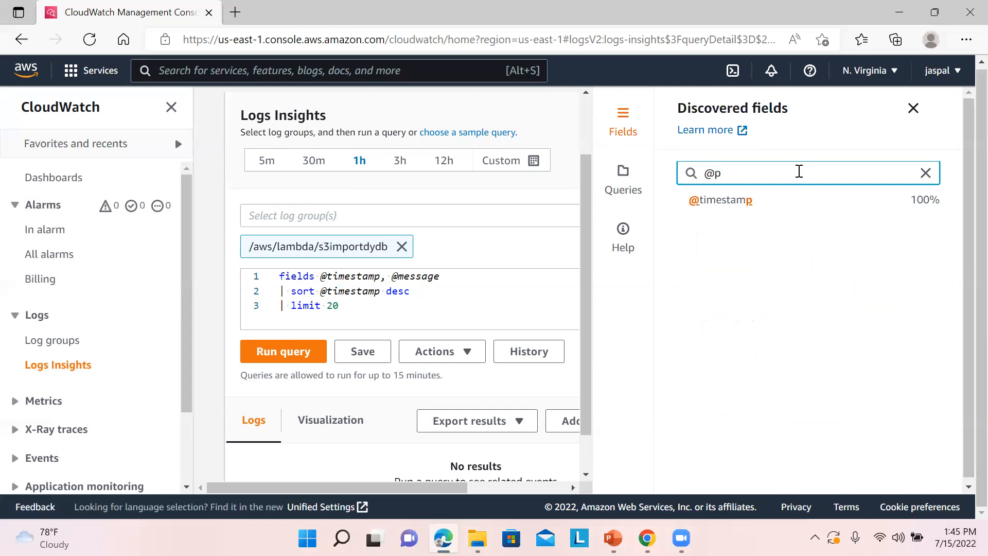
{"action": "key", "text": "BackSpace"}
{"action": "type", "text": "s"}
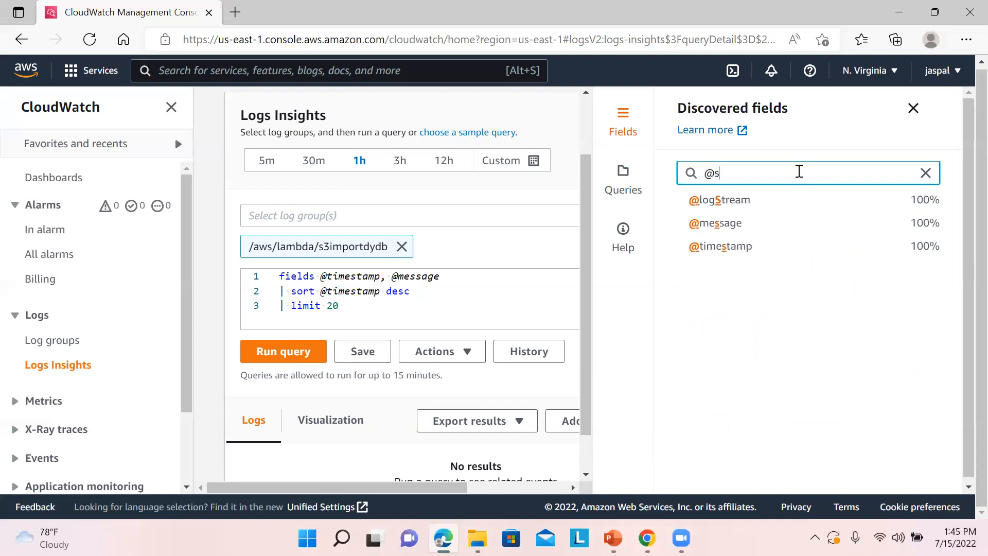
{"action": "key", "text": "BackSpace"}
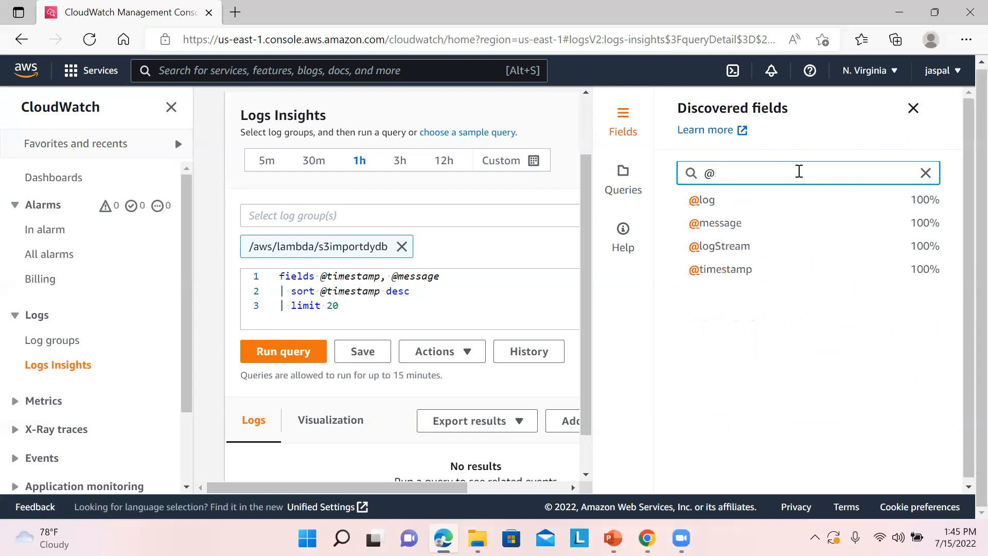
{"action": "type", "text": "k"}
{"action": "key", "text": "BackSpace"}
{"action": "type", "text": "a"}
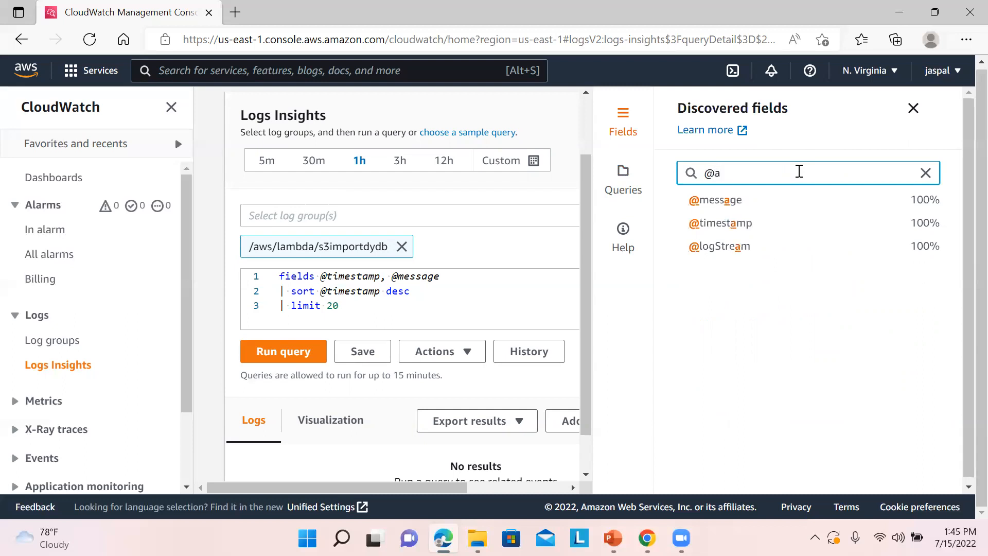
{"action": "key", "text": "BackSpace"}
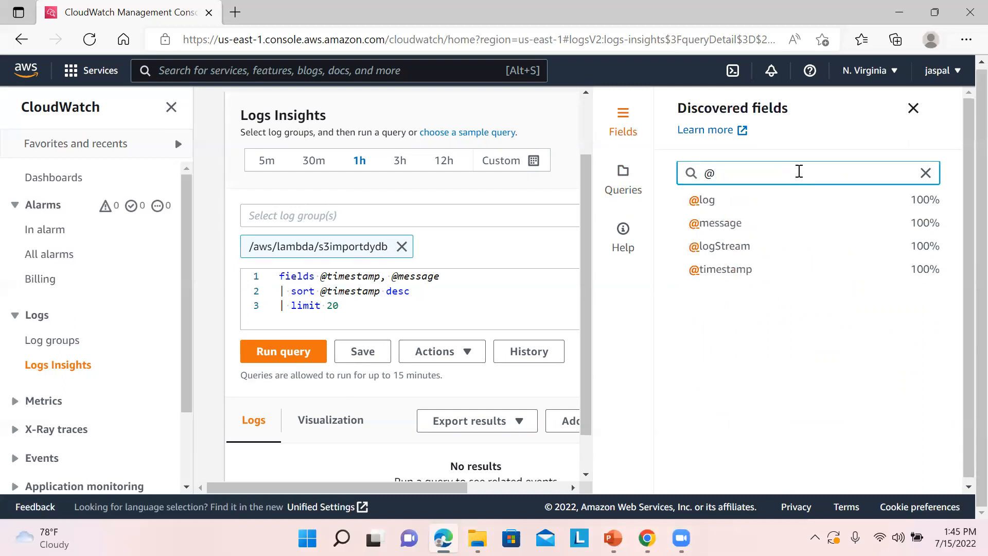
{"action": "key", "text": "BackSpace"}
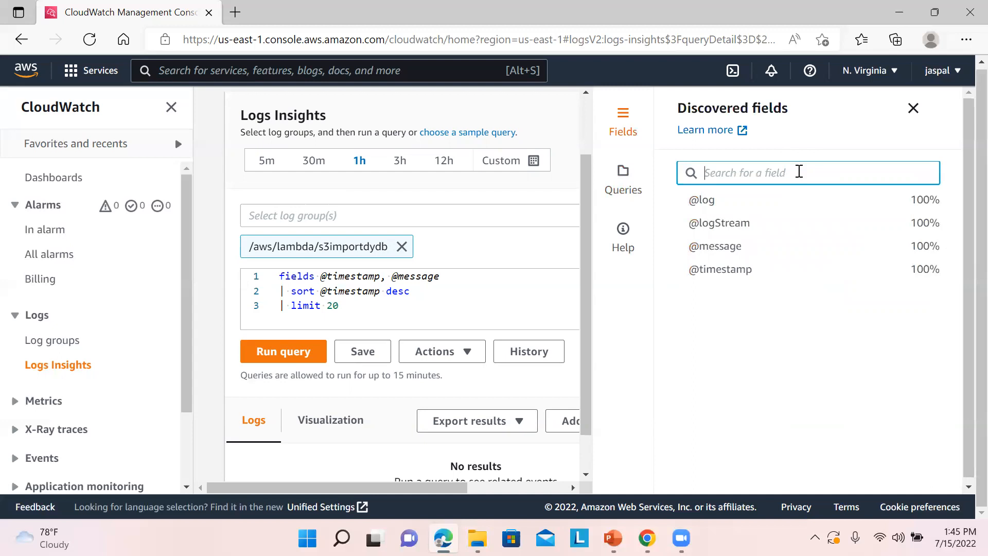
Run the saved query on /aws/lambda/s3importdydb and close the discovered fields.
{"action": "left_click", "coordinate": [282, 354]}
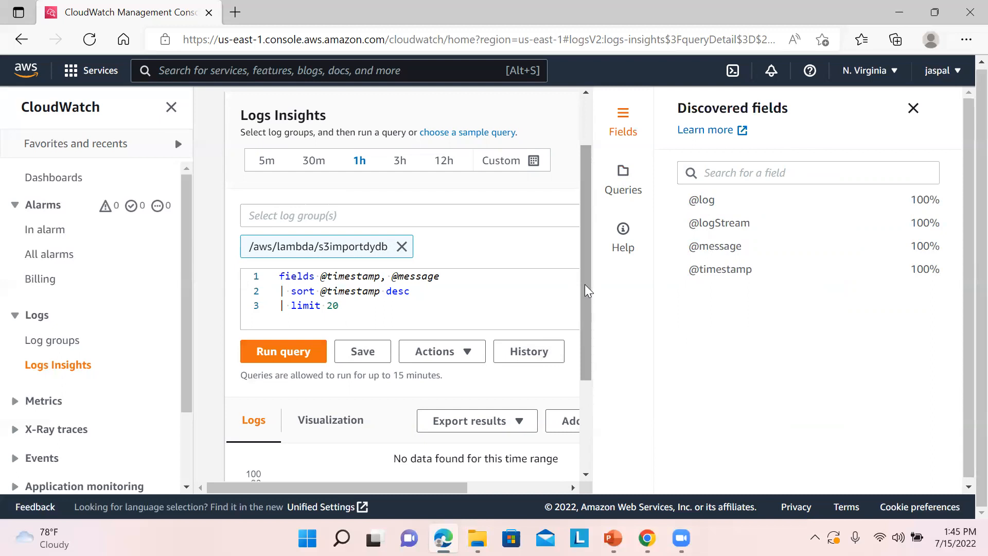
{"action": "left_click", "coordinate": [913, 109]}
{"action": "left_click_drag", "start_coordinate": [894, 312], "coordinate": [895, 253]}
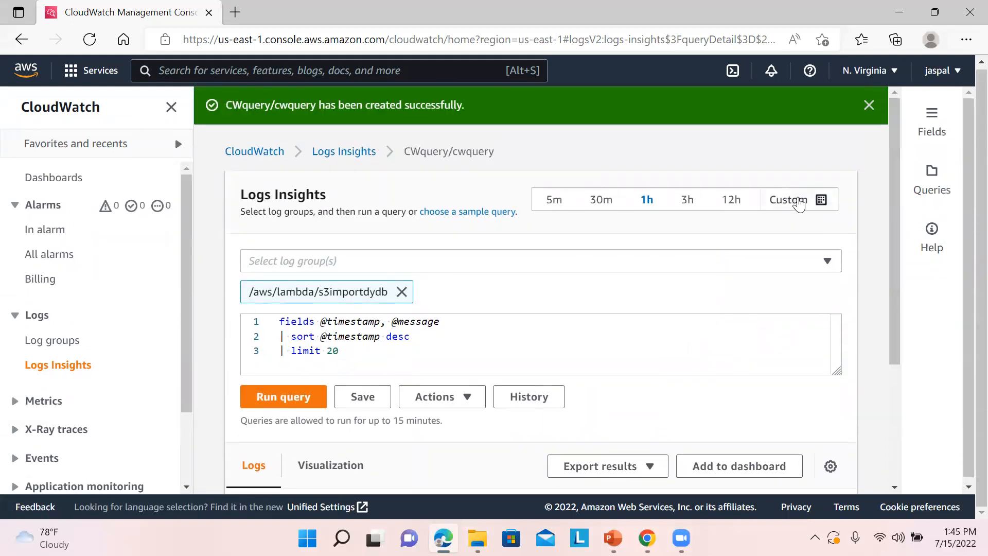
Create a new log group named samplecw from the CloudWatch log groups list.
{"action": "left_click", "coordinate": [55, 343]}
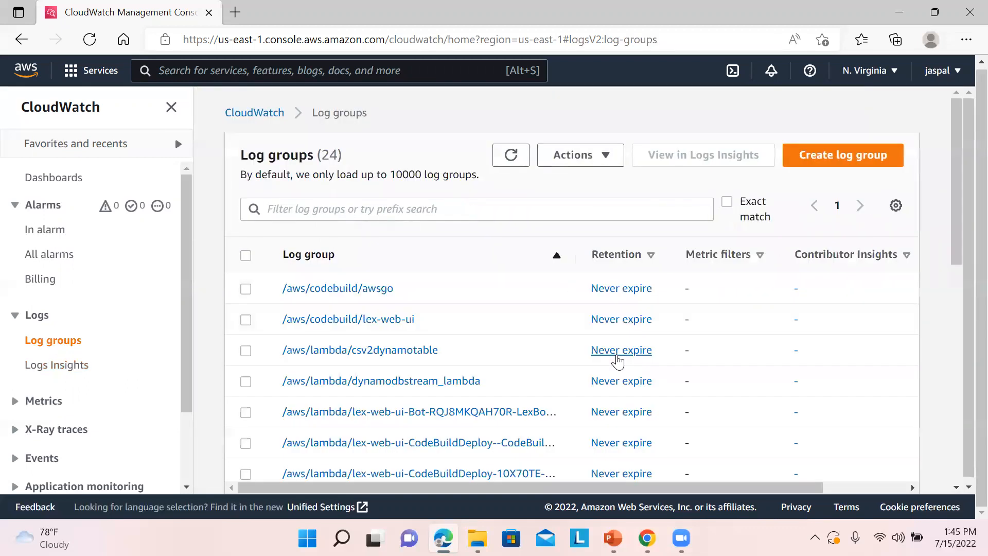
{"action": "mouse_move", "coordinate": [955, 218]}
{"action": "left_mouse_down"}
{"action": "mouse_move", "coordinate": [941, 442]}
{"action": "mouse_move", "coordinate": [938, 227]}
{"action": "left_mouse_up"}
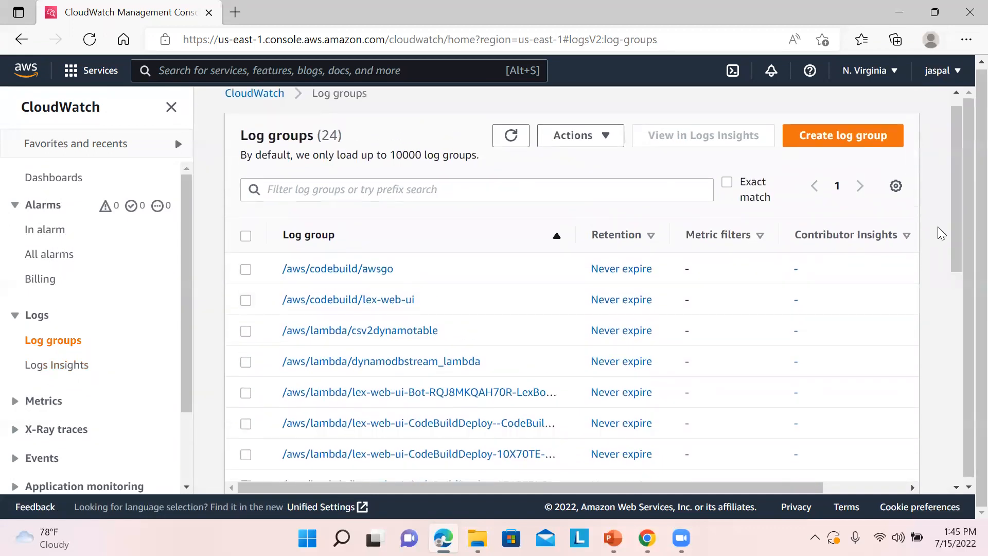
{"action": "left_click", "coordinate": [812, 138]}
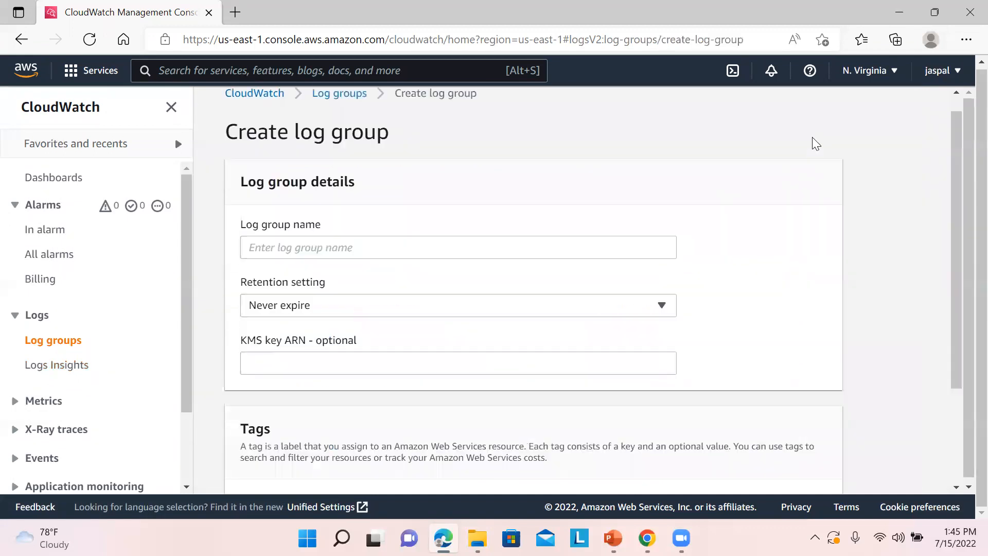
{"action": "left_click", "coordinate": [379, 247]}
{"action": "type", "text": "sam"}
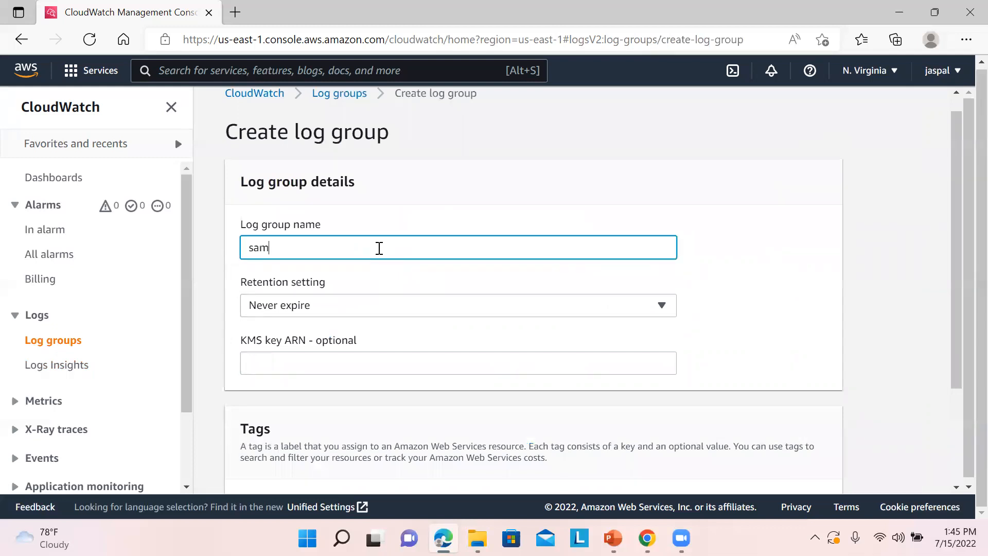
{"action": "type", "text": "plecw"}
{"action": "left_click_drag", "start_coordinate": [954, 268], "coordinate": [953, 363]}
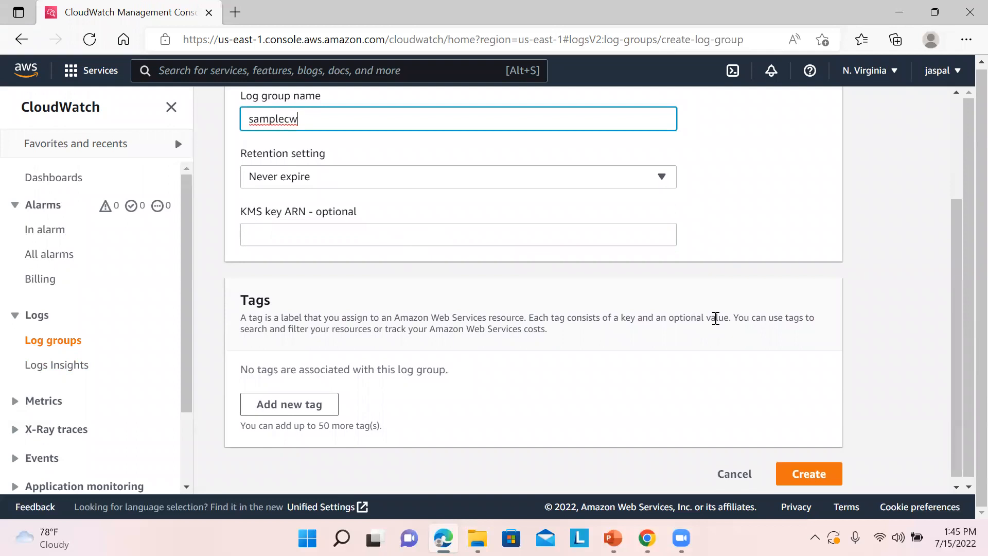
{"action": "left_click", "coordinate": [809, 474]}
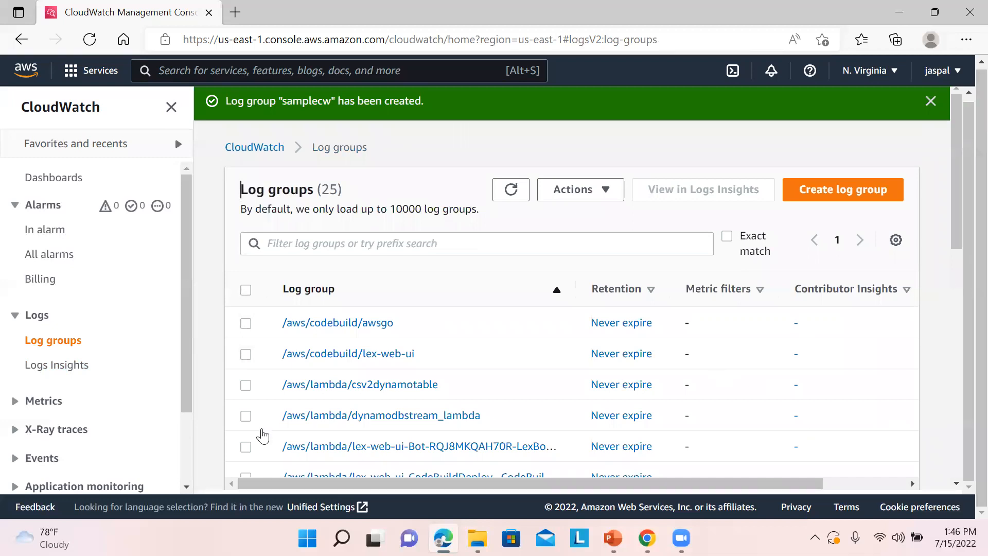
{"action": "scroll", "coordinate": [951, 257], "scroll_direction": "down", "scroll_amount": 1}
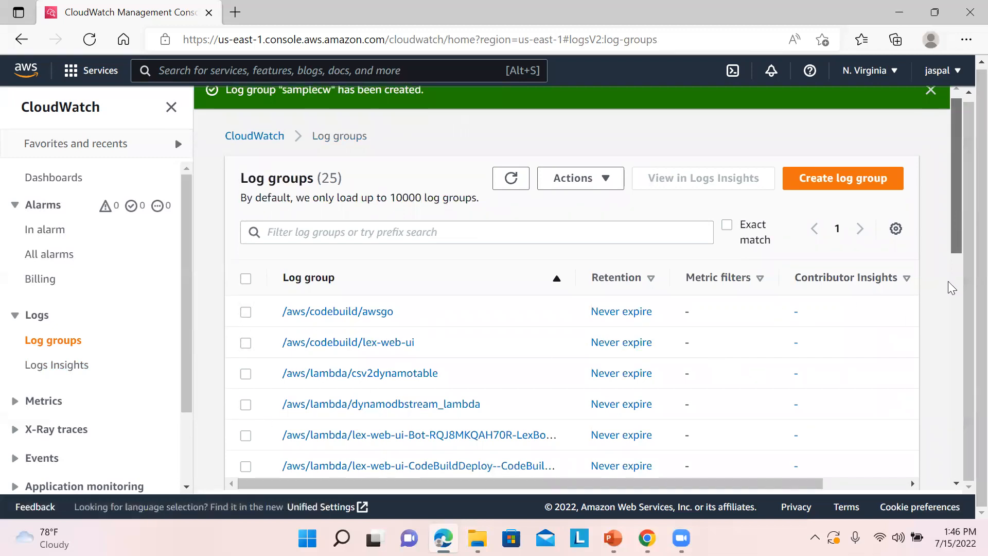
Open the samplecw log group and view its details and log streams.
{"action": "scroll", "coordinate": [952, 287], "scroll_direction": "down", "scroll_amount": 10}
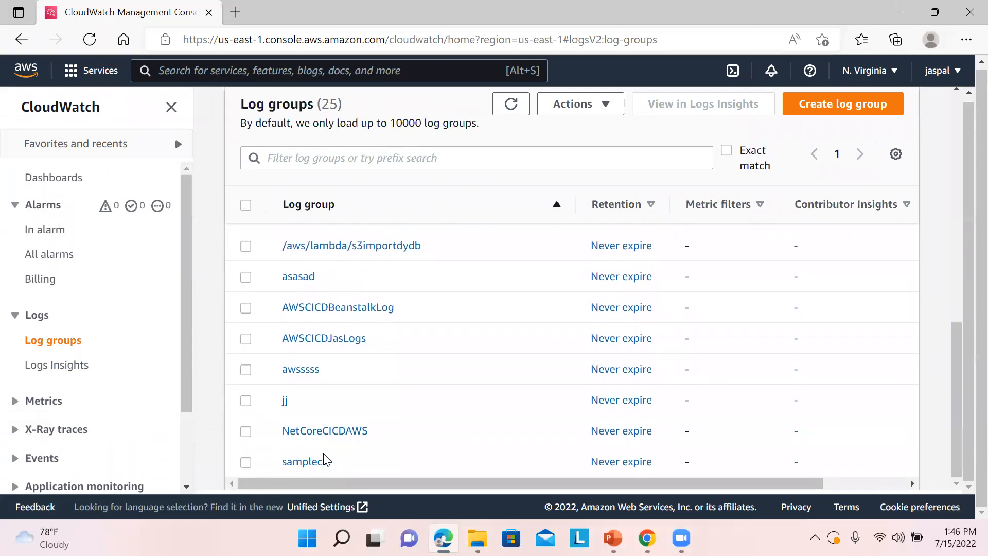
{"action": "left_click", "coordinate": [312, 462]}
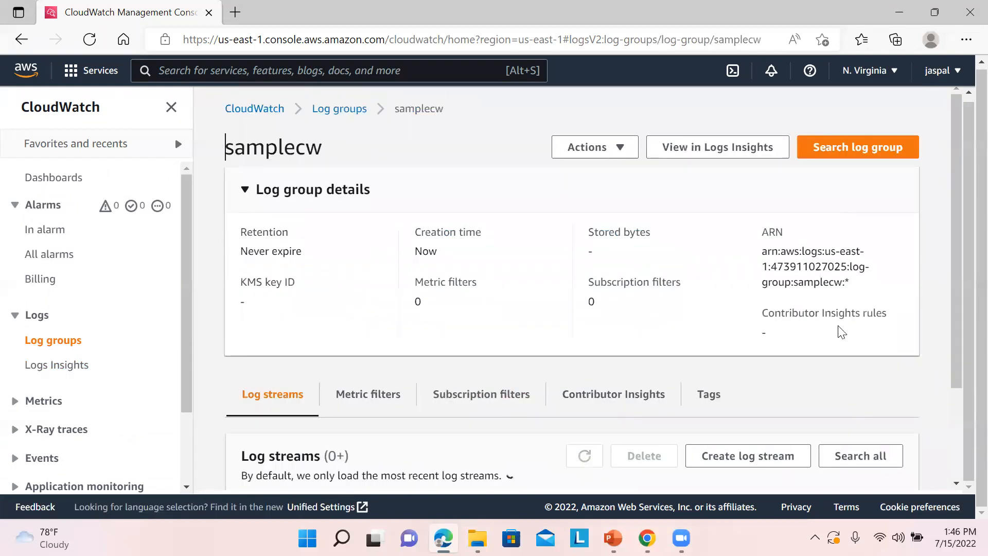
{"action": "left_click_drag", "start_coordinate": [957, 304], "coordinate": [955, 393]}
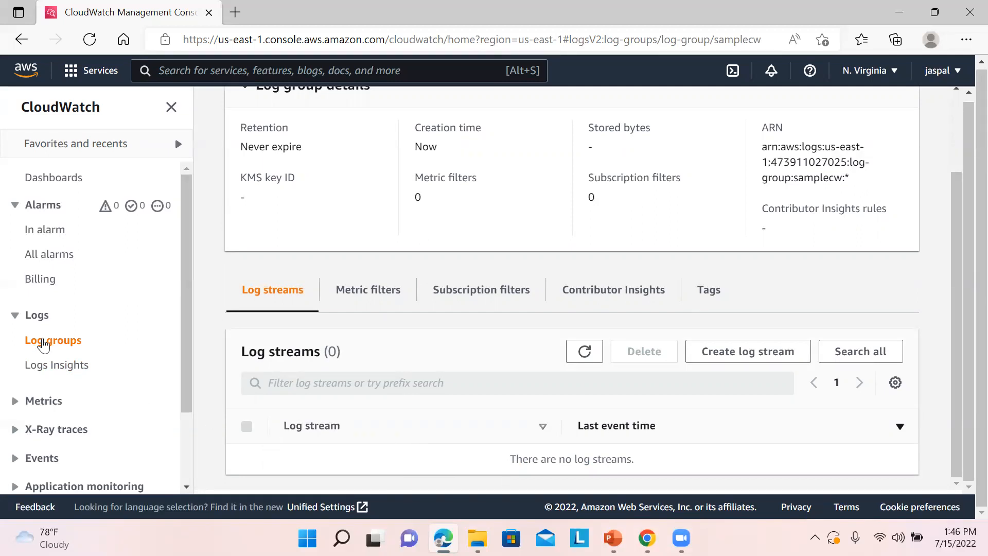
Return to the log groups list and open /aws/lambda/s3importdydb down to its log streams.
{"action": "left_click", "coordinate": [44, 344]}
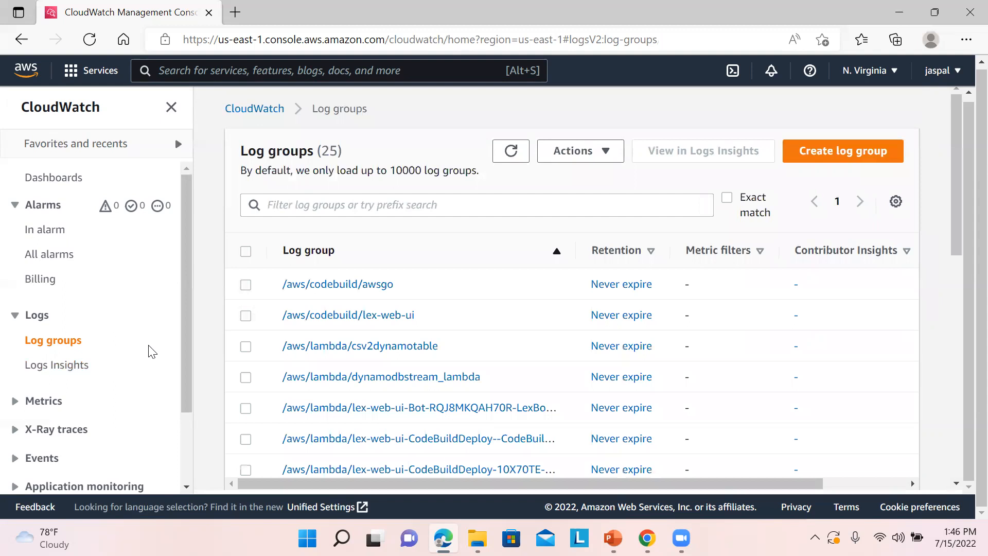
{"action": "left_click_drag", "start_coordinate": [955, 241], "coordinate": [946, 217]}
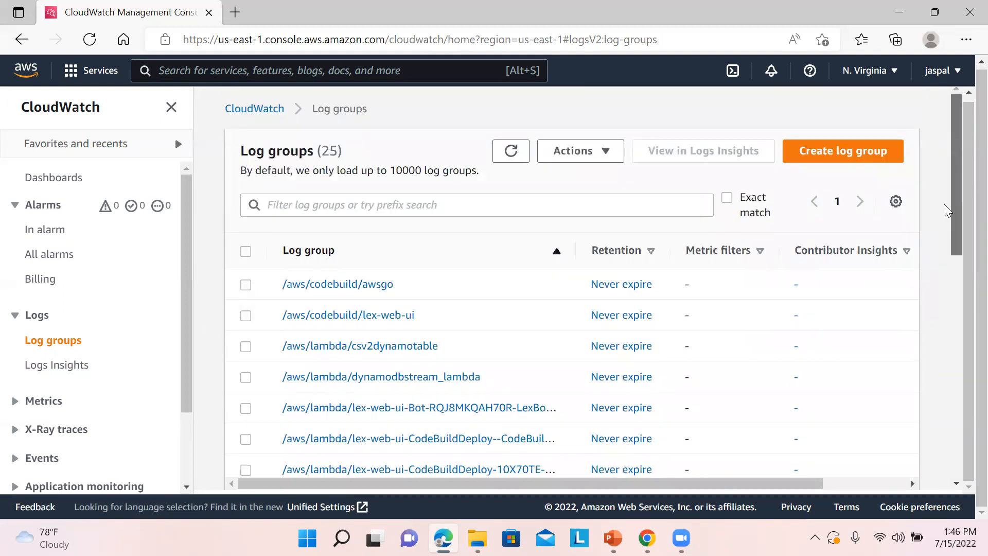
{"action": "left_click_drag", "start_coordinate": [957, 239], "coordinate": [935, 477]}
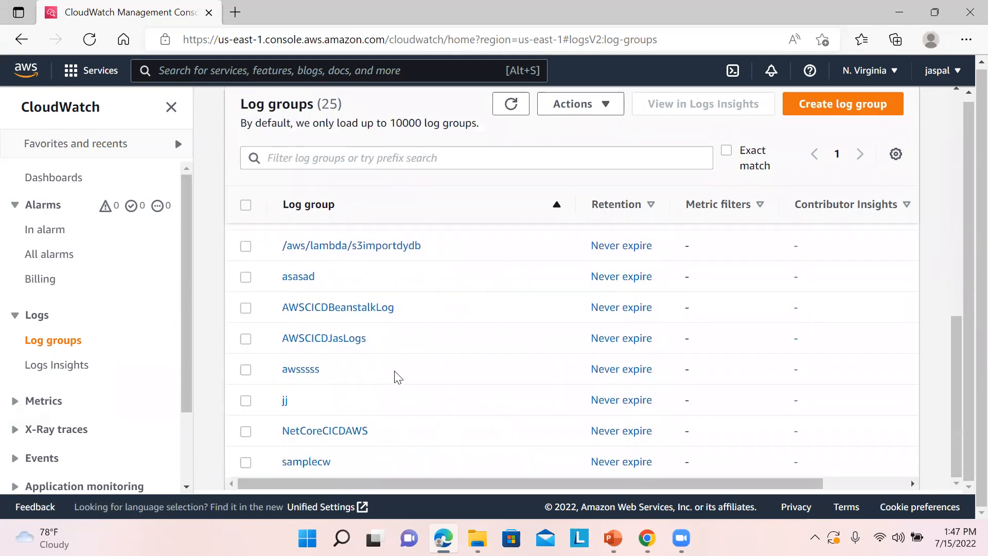
{"action": "left_click", "coordinate": [366, 247]}
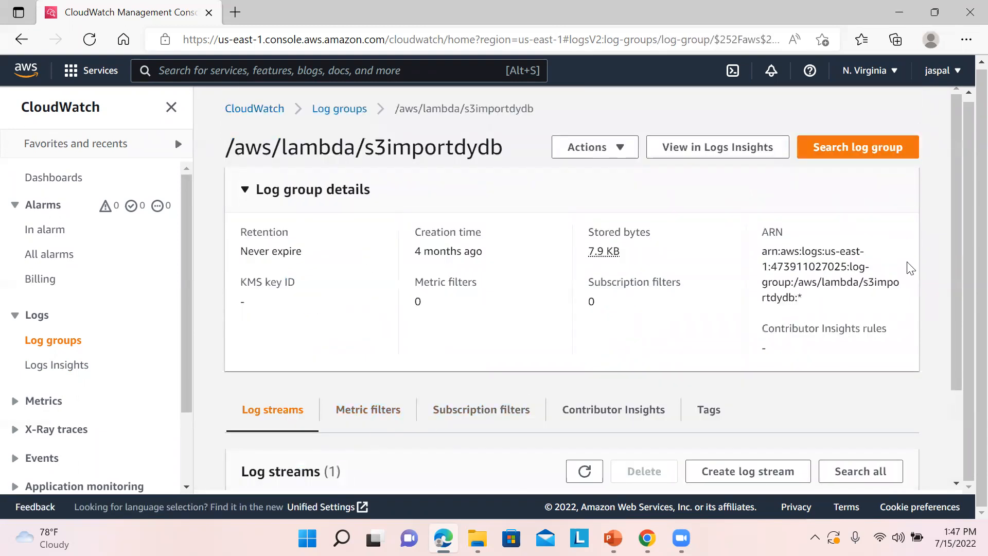
{"action": "left_click_drag", "start_coordinate": [956, 238], "coordinate": [952, 363]}
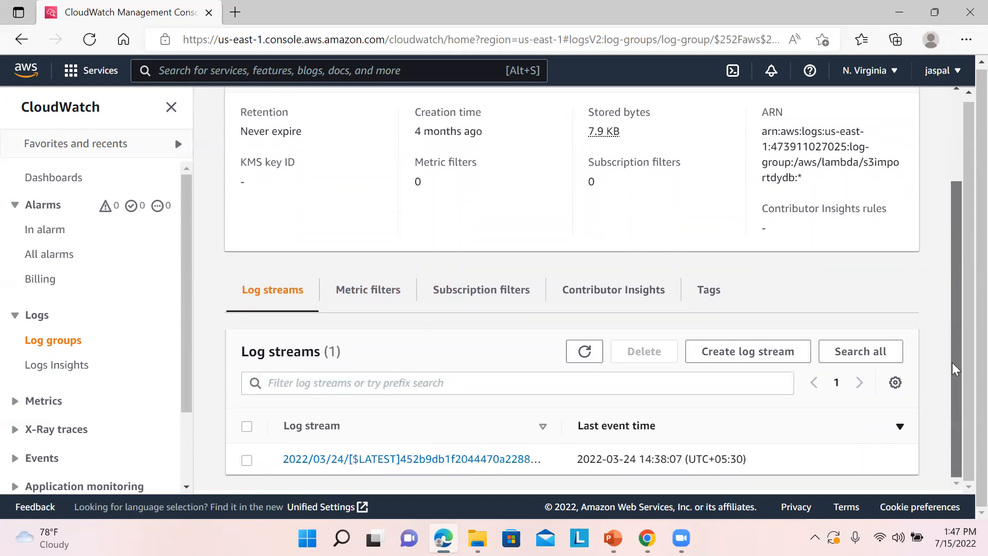
Open the 2022/03/24 log stream and review its log events from the newest to the oldest.
{"action": "left_click", "coordinate": [377, 467]}
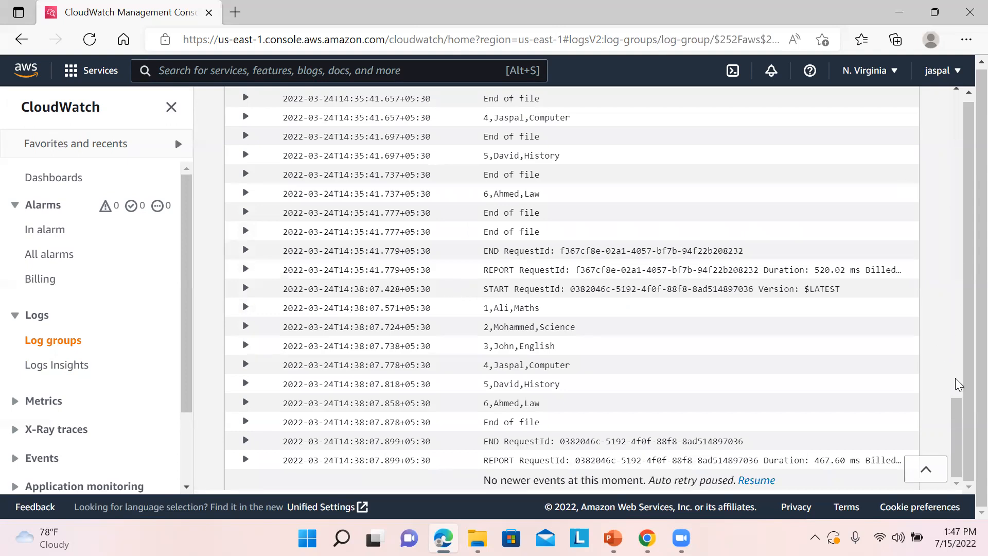
{"action": "left_click_drag", "start_coordinate": [964, 390], "coordinate": [958, 157]}
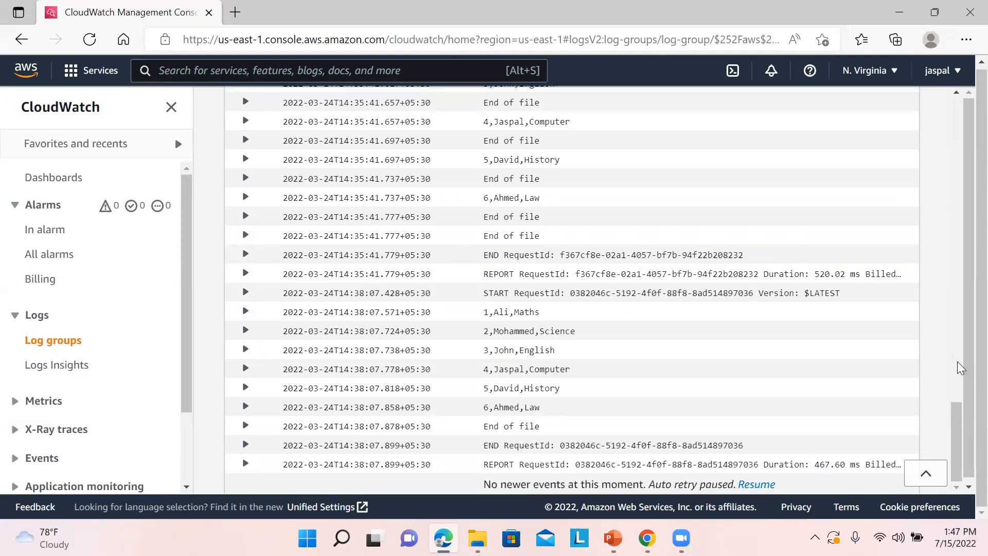
{"action": "left_click_drag", "start_coordinate": [954, 414], "coordinate": [951, 172]}
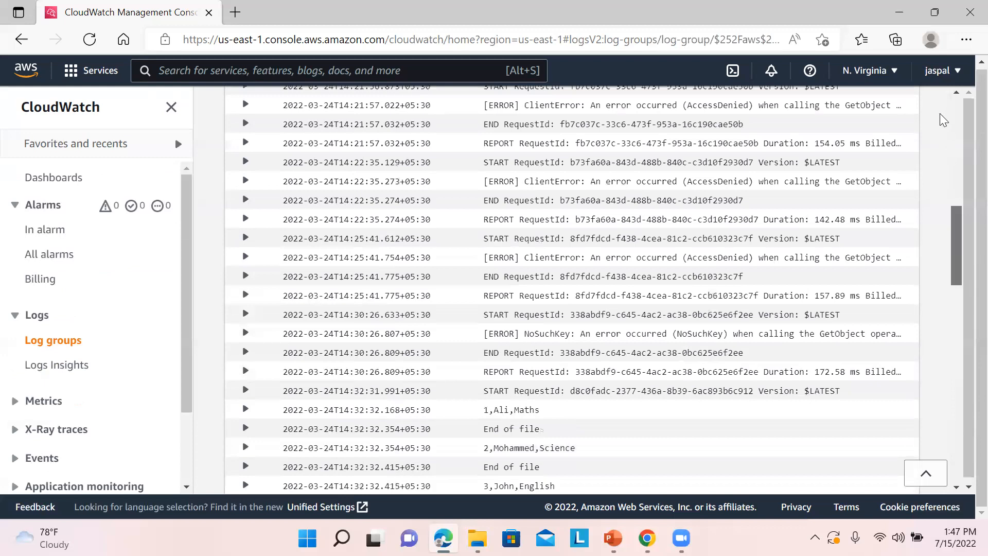
Search the stream's log events for a person's first name.
{"action": "scroll", "coordinate": [940, 114], "scroll_direction": "up", "scroll_amount": 10}
{"action": "left_click", "coordinate": [333, 244]}
{"action": "type", "text": "jaspa"}
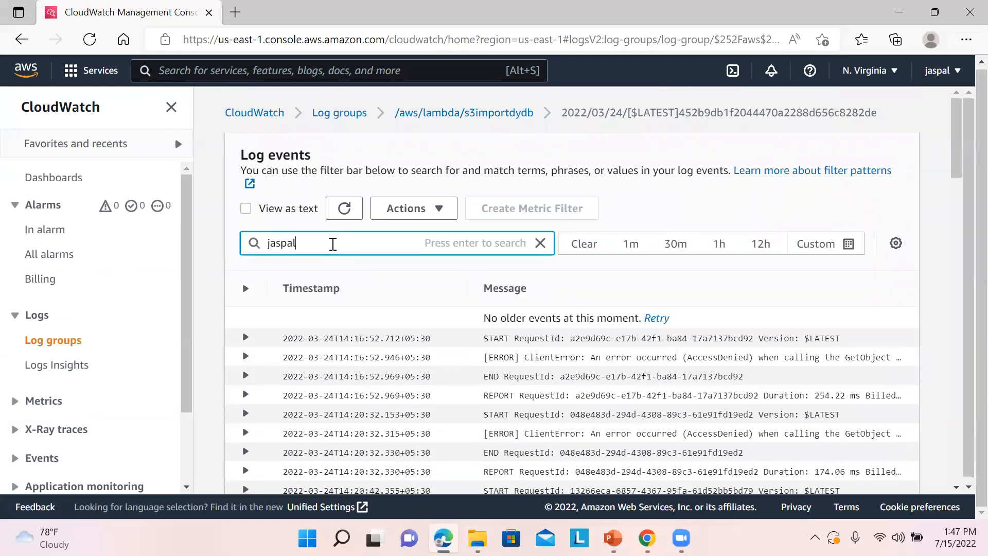
{"action": "type", "text": "l"}
{"action": "key", "text": "Return"}
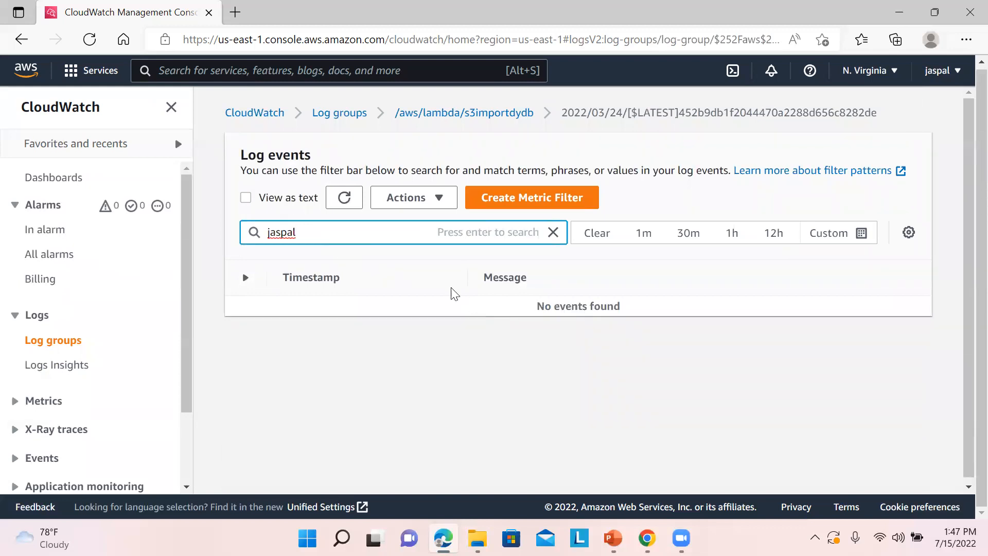
Replace the log event search term with get and run the search.
{"action": "left_click_drag", "start_coordinate": [335, 232], "coordinate": [159, 218]}
{"action": "key", "text": "BackSpace"}
{"action": "type", "text": "get"}
{"action": "key", "text": "Return"}
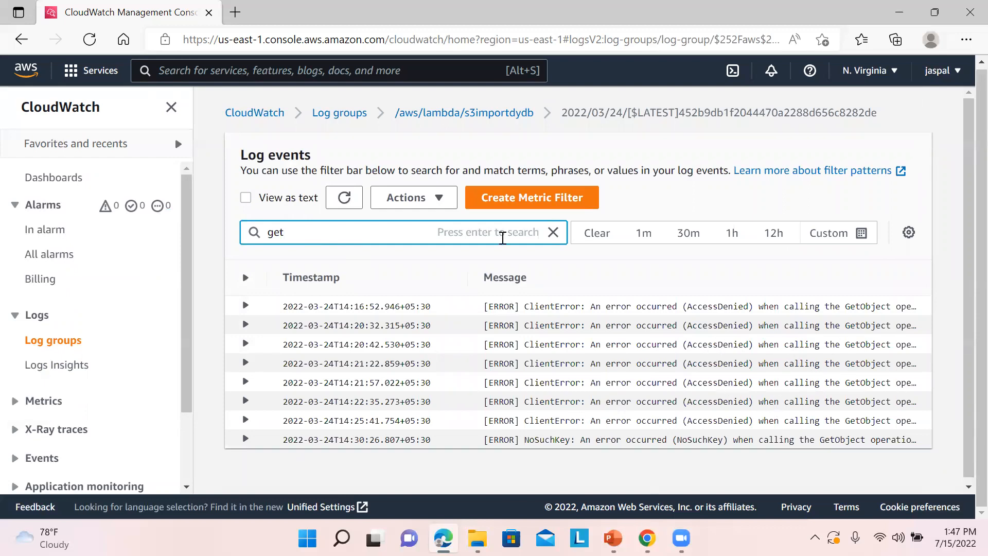
Start a metric filter for the pattern get with filter name getfilter, new namespace getfilternm and metric name getfilter.
{"action": "left_click", "coordinate": [535, 206]}
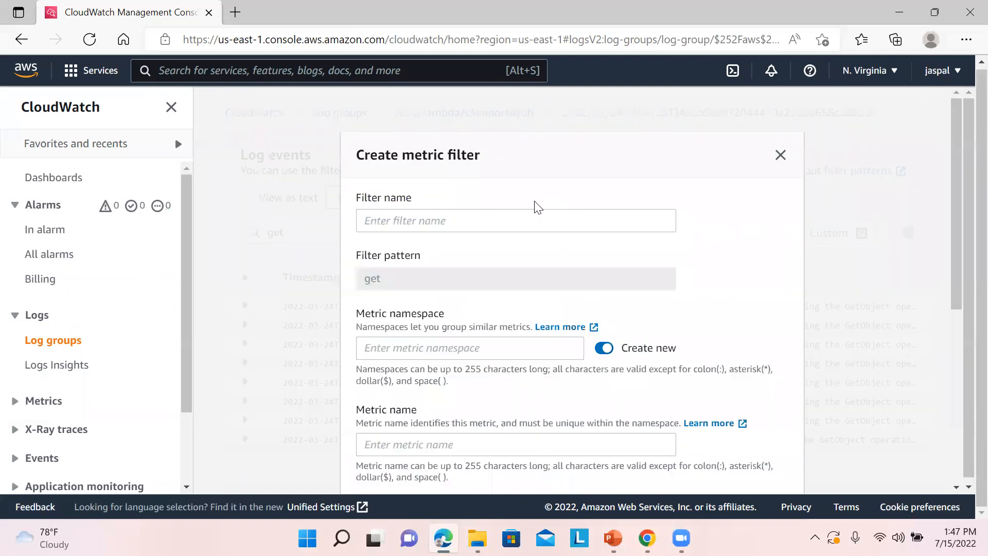
{"action": "left_click", "coordinate": [518, 230]}
{"action": "type", "text": "g"}
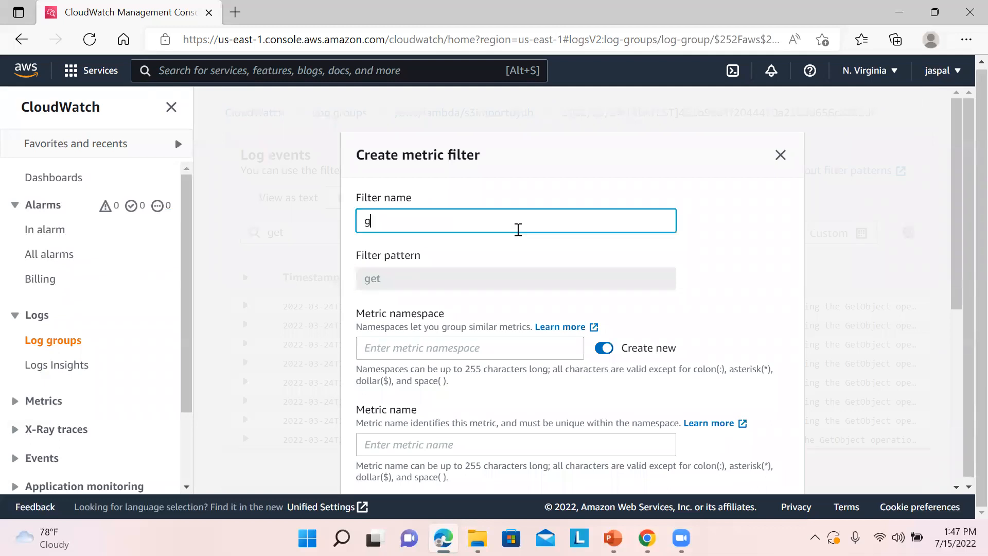
{"action": "type", "text": "etfilter"}
{"action": "left_click", "coordinate": [472, 346]}
{"action": "type", "text": "getfilternm"}
{"action": "left_click", "coordinate": [532, 436]}
{"action": "type", "text": "getfilter"}
Set the metric value to 1, leave the default value blank, and create the metric filter.
{"action": "left_click_drag", "start_coordinate": [961, 289], "coordinate": [940, 433]}
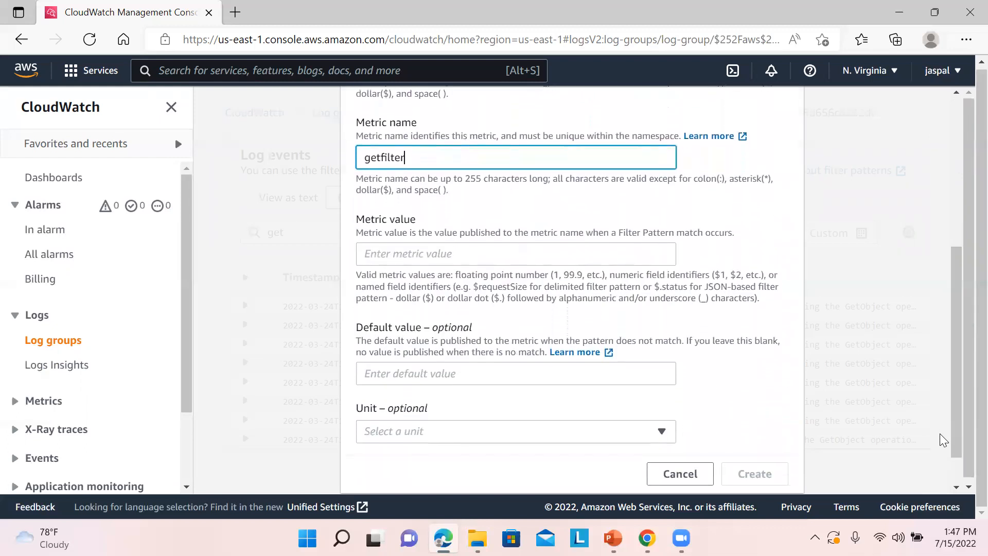
{"action": "left_click", "coordinate": [599, 260]}
{"action": "type", "text": "1"}
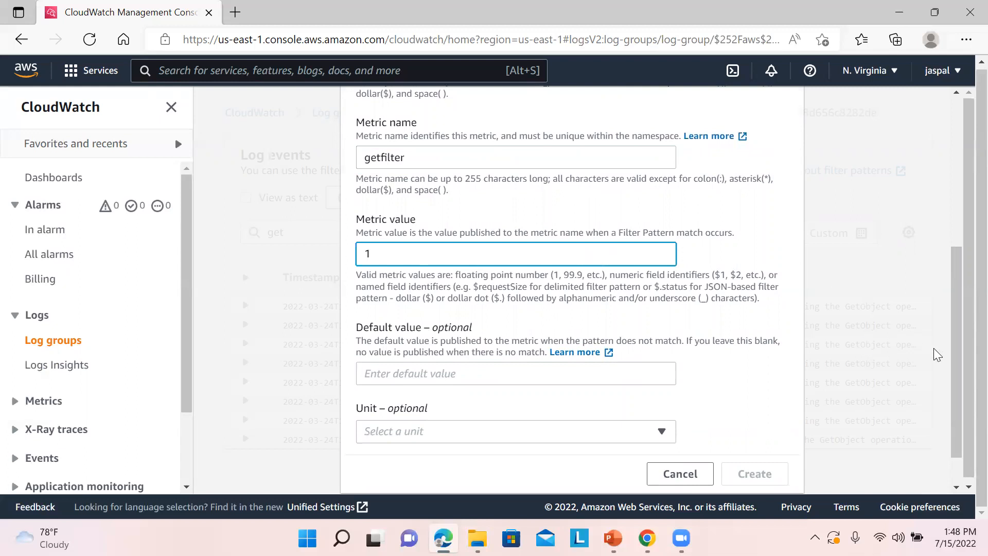
{"action": "scroll", "coordinate": [952, 355], "scroll_direction": "down", "scroll_amount": 1}
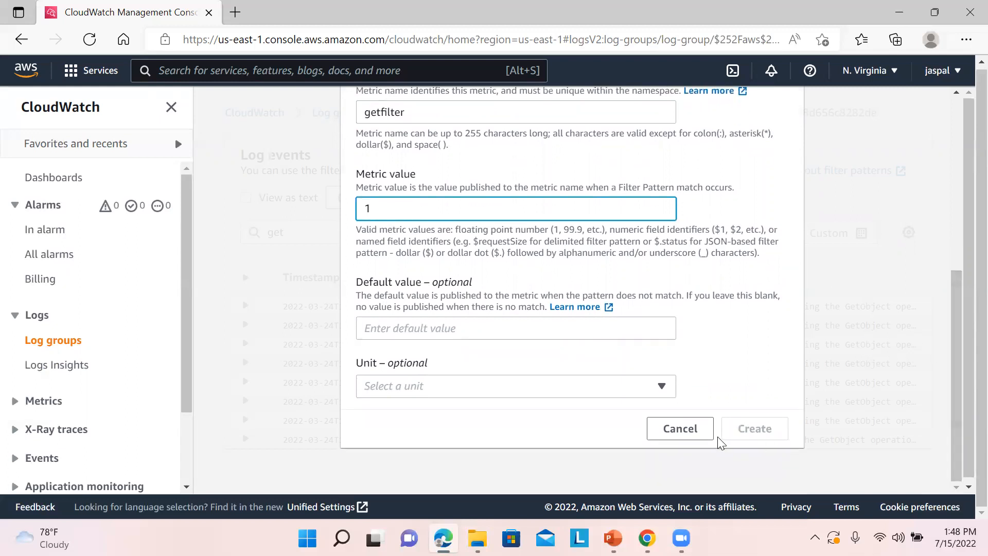
{"action": "left_click", "coordinate": [455, 330]}
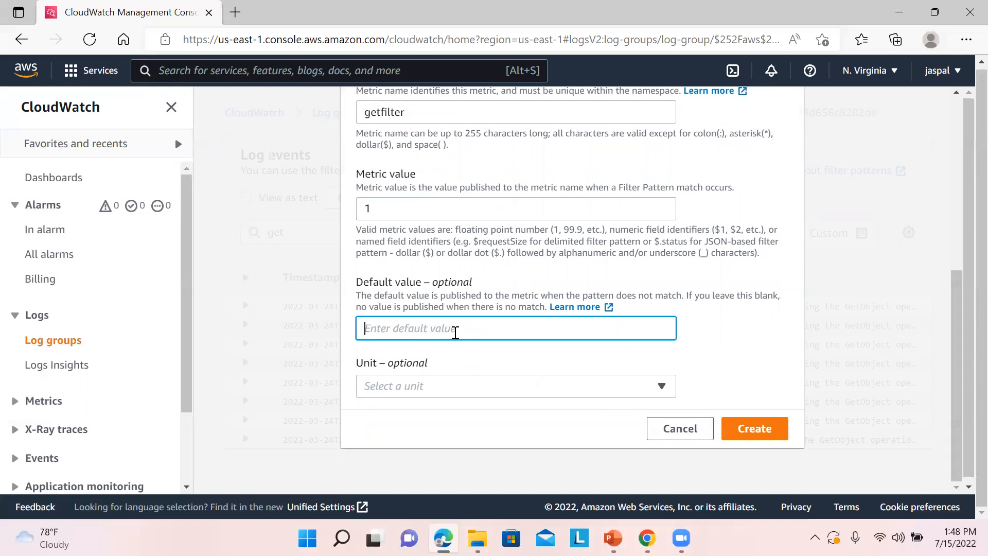
{"action": "left_click", "coordinate": [757, 377]}
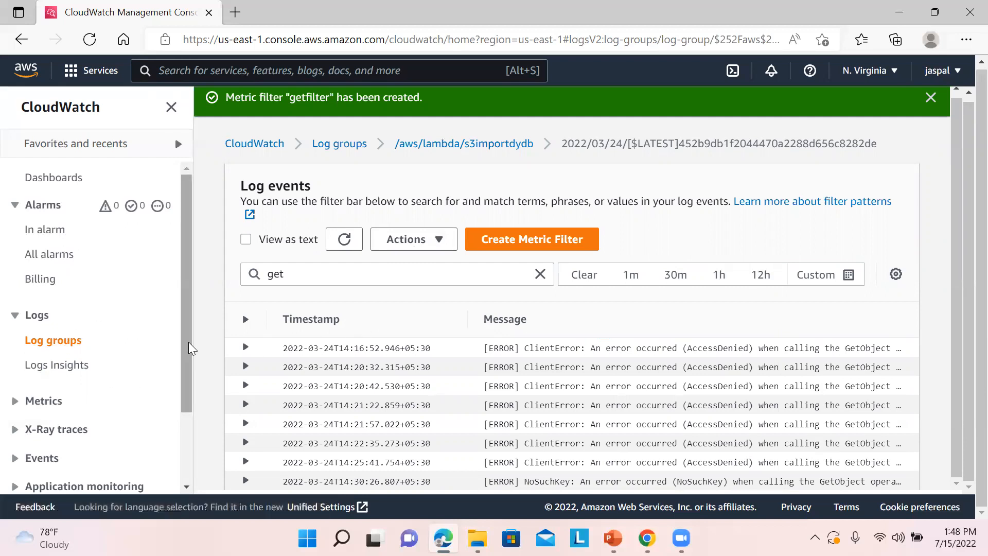
Open the list of all CloudWatch metrics and decline the browser's offer to save the form information.
{"action": "left_click_drag", "start_coordinate": [189, 343], "coordinate": [189, 385]}
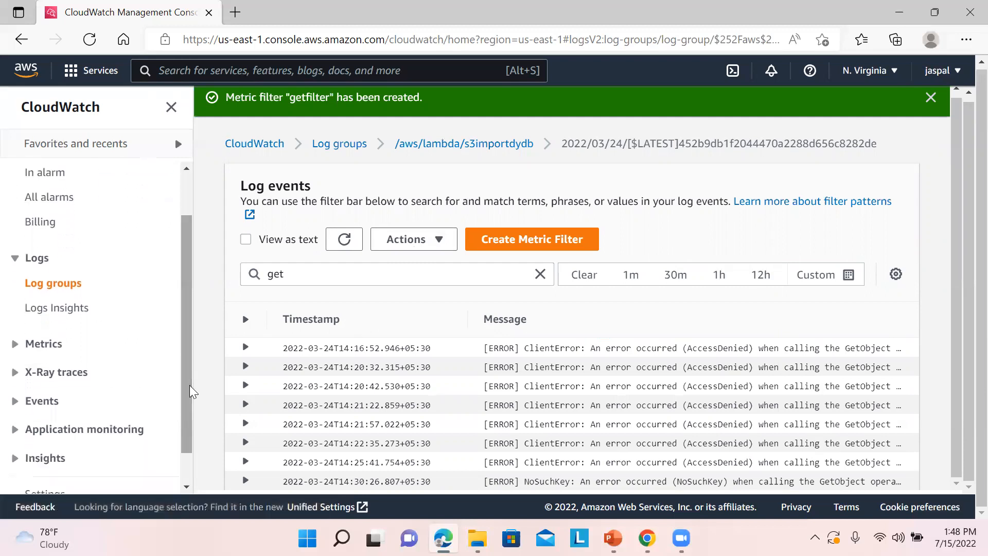
{"action": "left_click", "coordinate": [14, 349]}
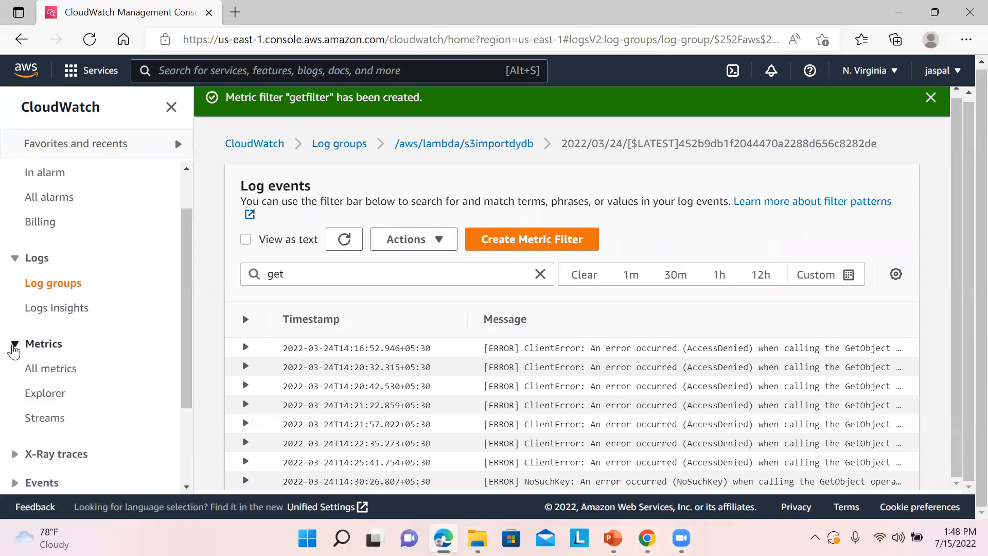
{"action": "left_click", "coordinate": [58, 374]}
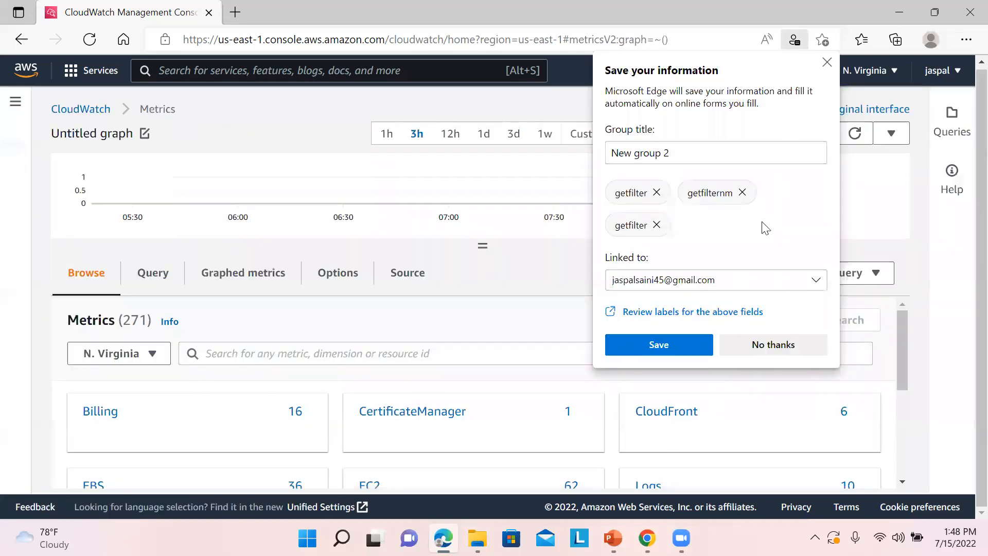
{"action": "left_click", "coordinate": [749, 349]}
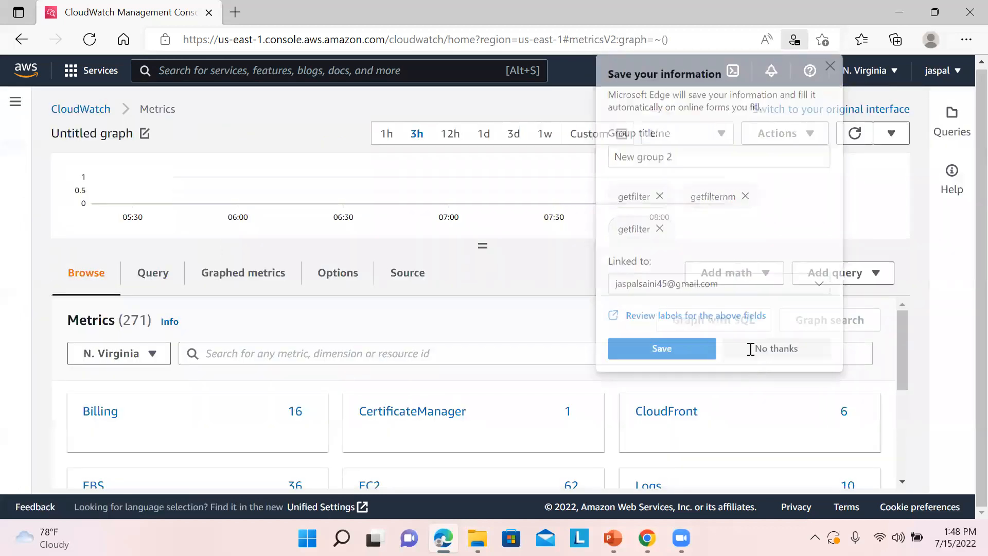
{"action": "left_click_drag", "start_coordinate": [899, 338], "coordinate": [898, 297]}
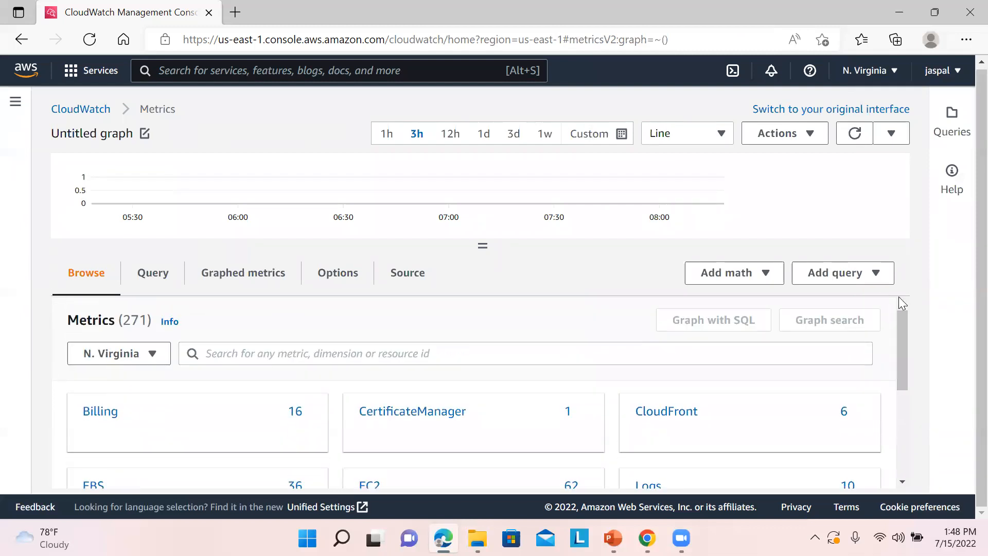
View the metrics query builder and the graphed metrics, and return to browsing the metric namespaces.
{"action": "left_click", "coordinate": [166, 284]}
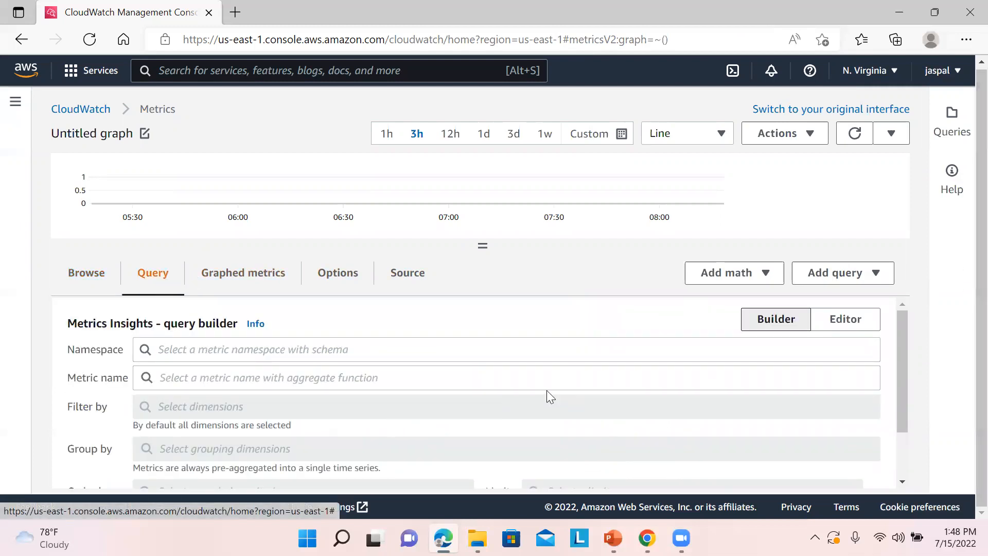
{"action": "left_click", "coordinate": [251, 282]}
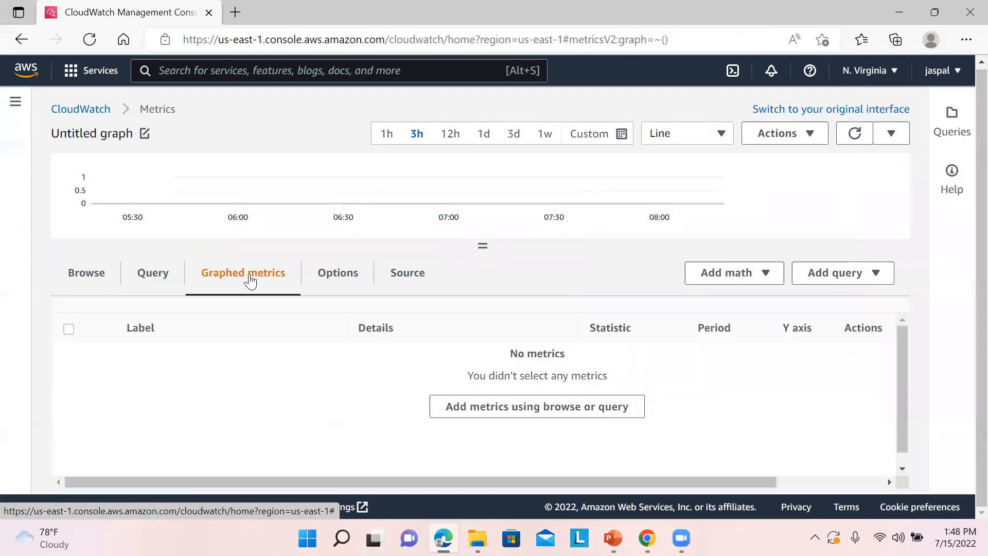
{"action": "left_click", "coordinate": [81, 281]}
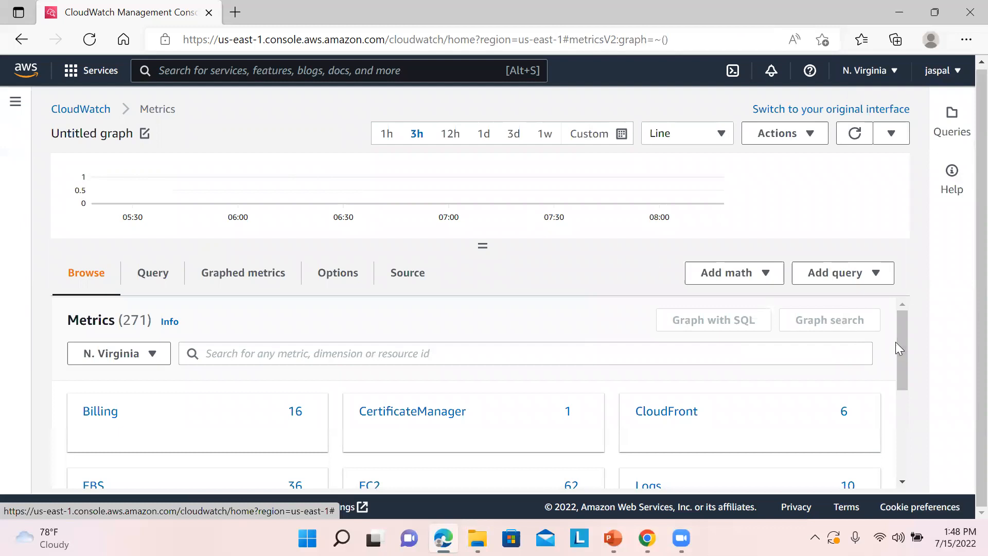
{"action": "mouse_move", "coordinate": [901, 346]}
{"action": "left_mouse_down"}
{"action": "mouse_move", "coordinate": [903, 442]}
{"action": "mouse_move", "coordinate": [897, 353]}
{"action": "mouse_move", "coordinate": [897, 364]}
{"action": "left_mouse_up"}
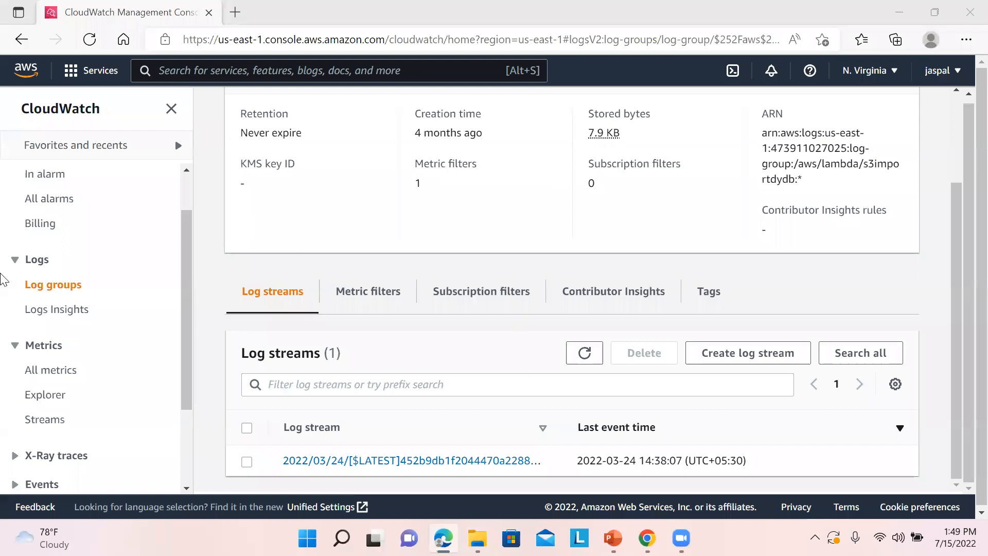
Revisit the log groups, all metrics and CloudWatch overview pages, ending on the log groups list.
{"action": "left_click", "coordinate": [56, 289]}
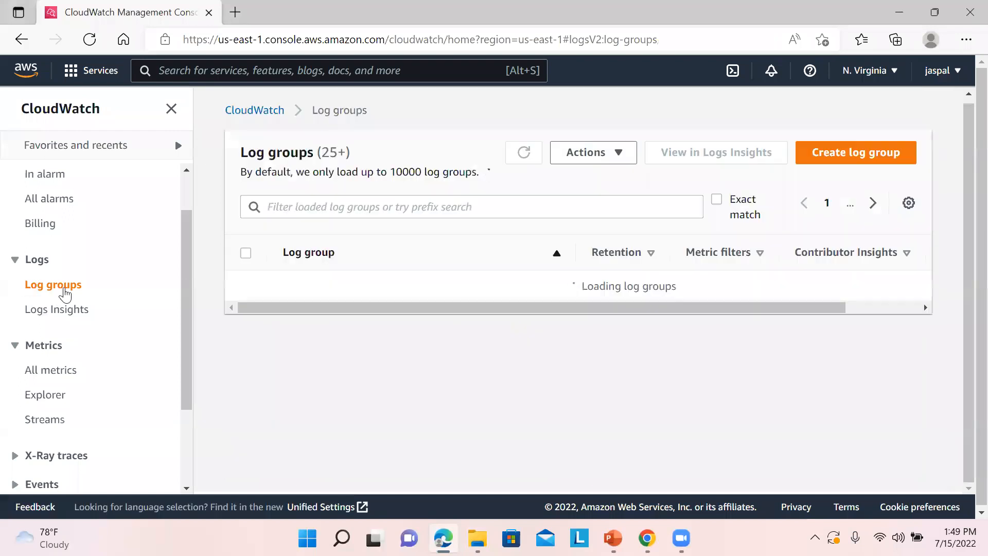
{"action": "left_click", "coordinate": [45, 371]}
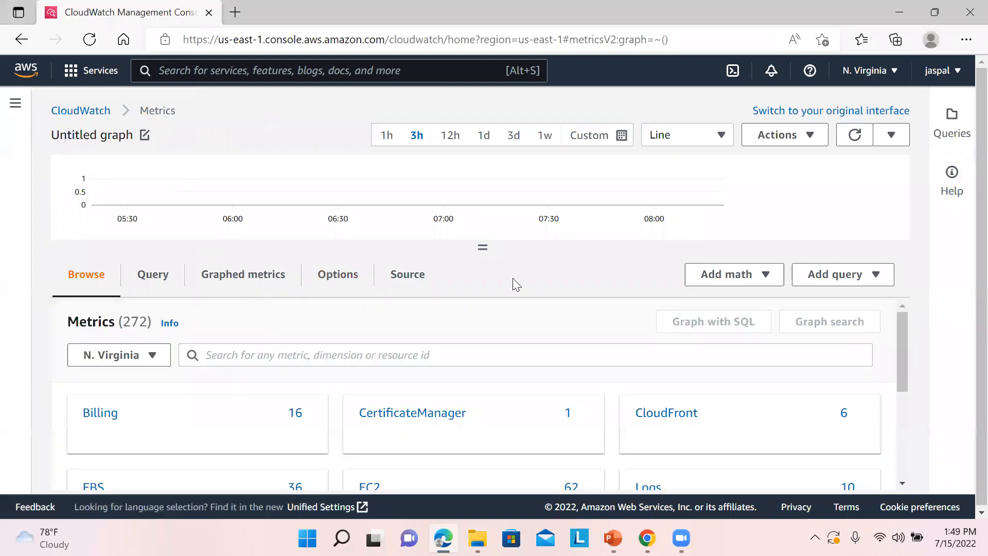
{"action": "left_click", "coordinate": [87, 109]}
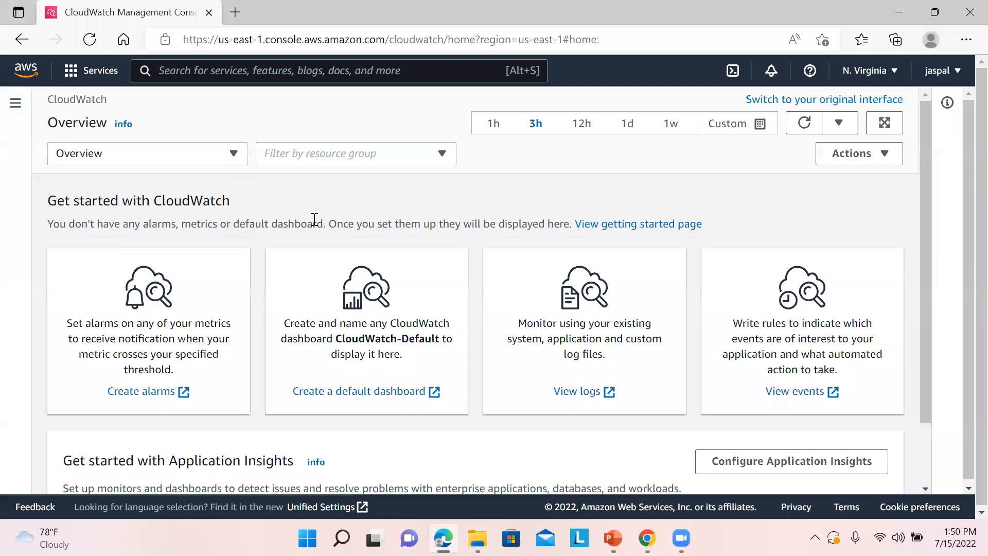
{"action": "left_click", "coordinate": [16, 103]}
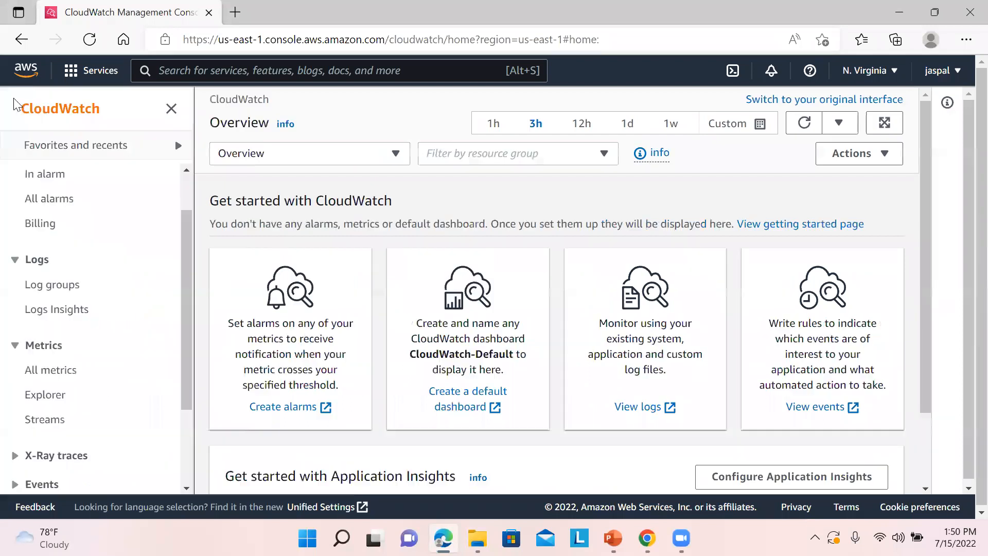
{"action": "left_click", "coordinate": [55, 292]}
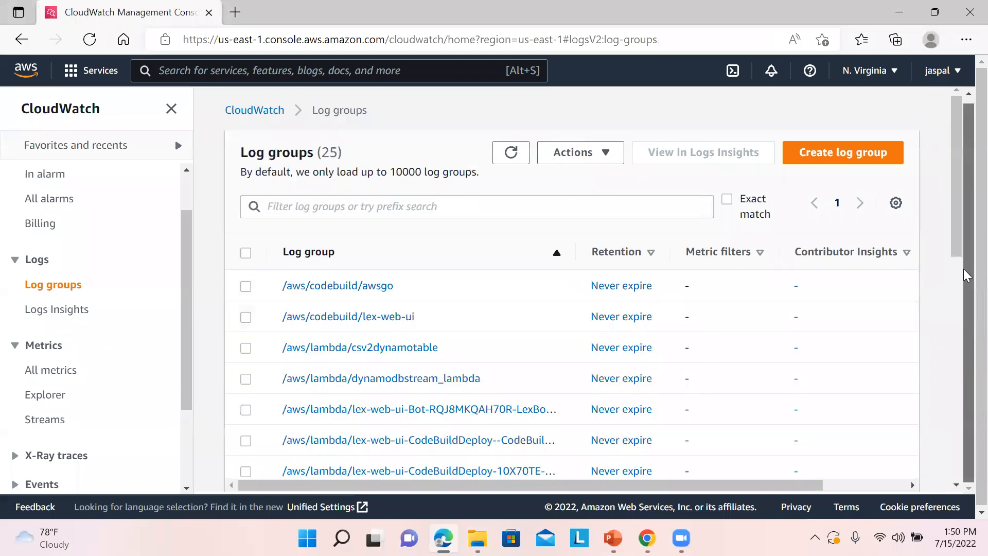
Open the metric filters of the /aws/lambda/s3importdydb log group from the log groups list.
{"action": "scroll", "coordinate": [957, 309], "scroll_direction": "down", "scroll_amount": 5}
{"action": "left_click_drag", "start_coordinate": [952, 353], "coordinate": [942, 448]}
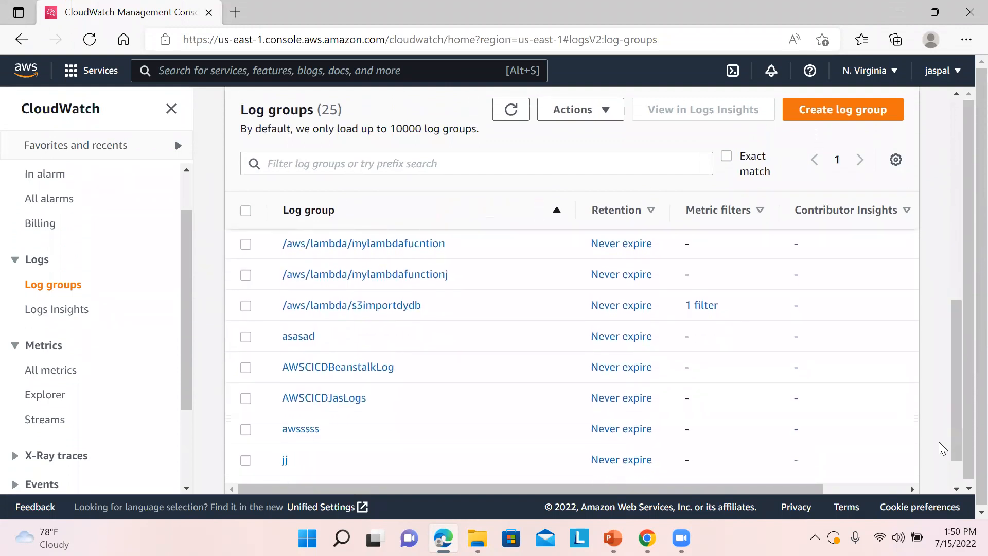
{"action": "left_click", "coordinate": [412, 309]}
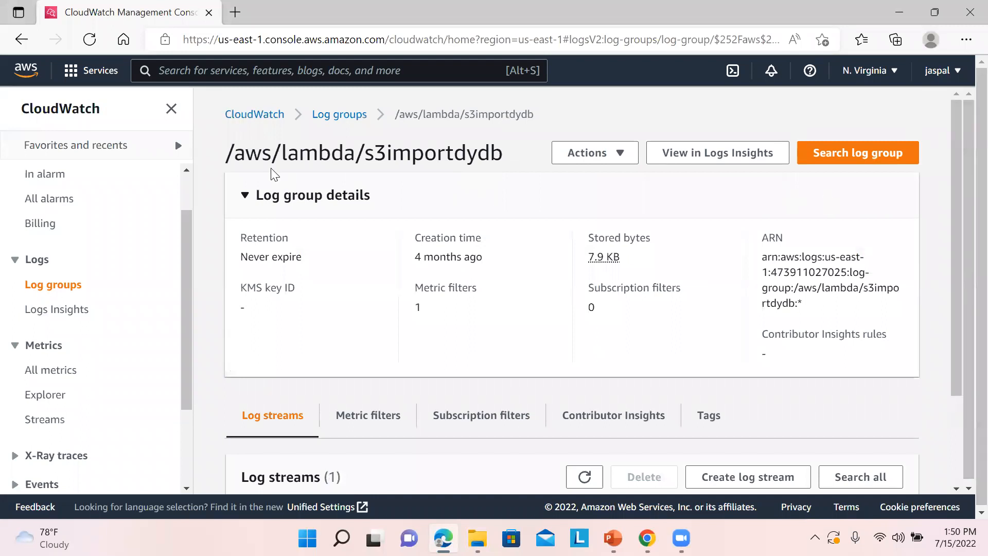
{"action": "left_click", "coordinate": [22, 40]}
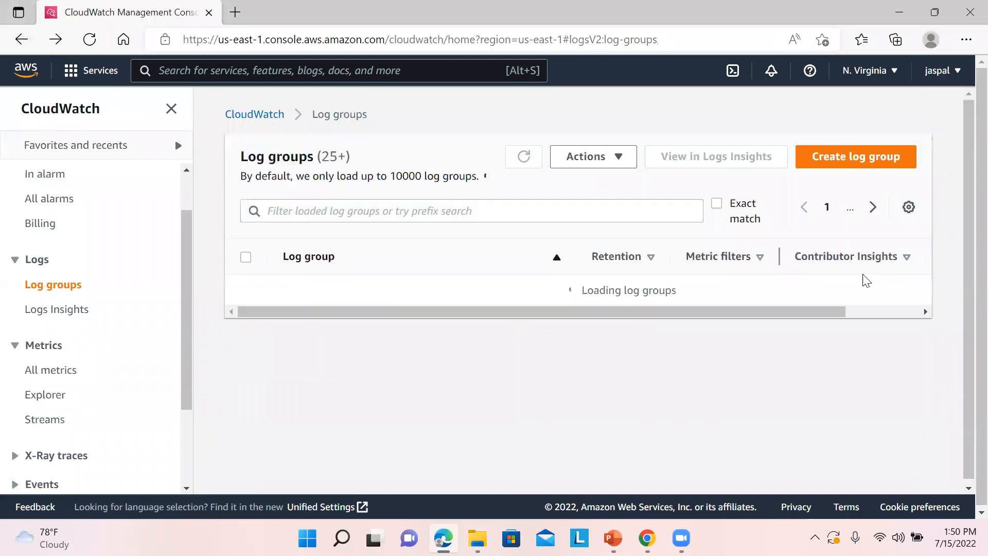
{"action": "left_click_drag", "start_coordinate": [956, 231], "coordinate": [956, 424]}
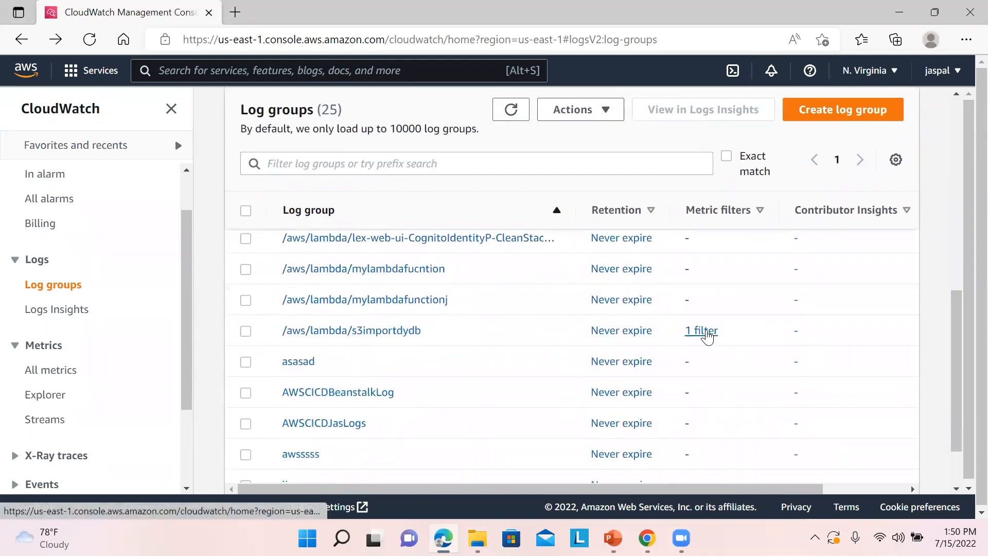
{"action": "left_click", "coordinate": [702, 331]}
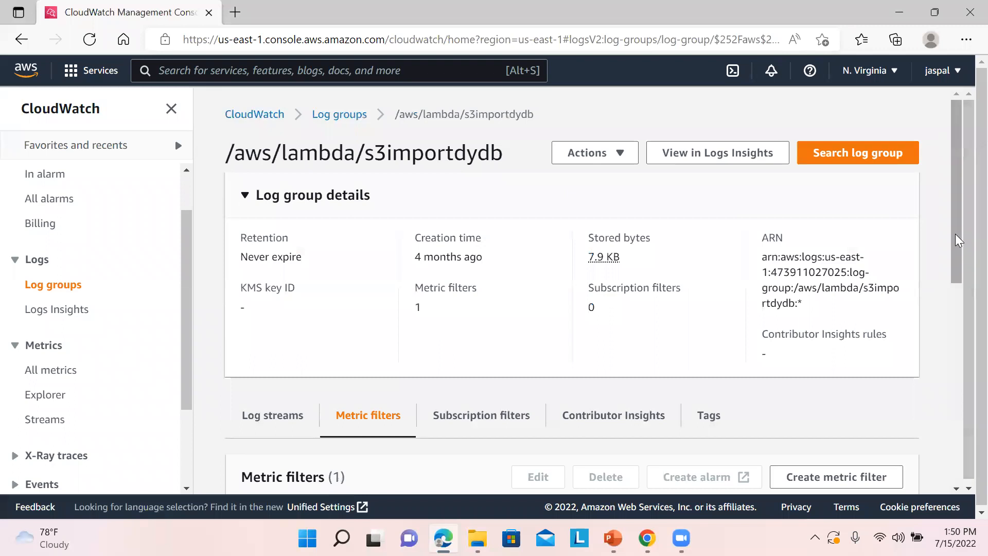
{"action": "left_click_drag", "start_coordinate": [956, 275], "coordinate": [953, 415]}
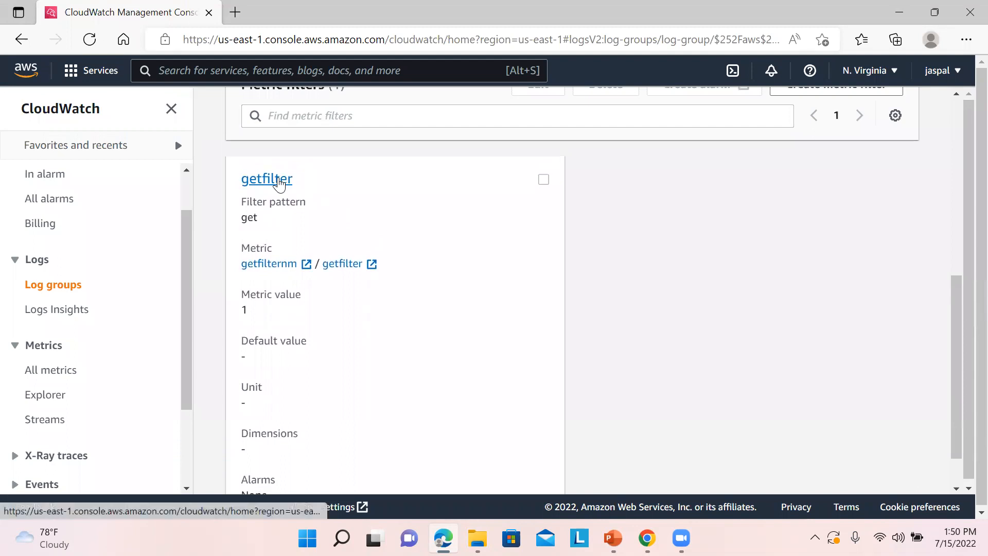
Open the getfilter metric filter for editing, review its pattern and metric details, and save it without edits.
{"action": "left_click", "coordinate": [275, 179]}
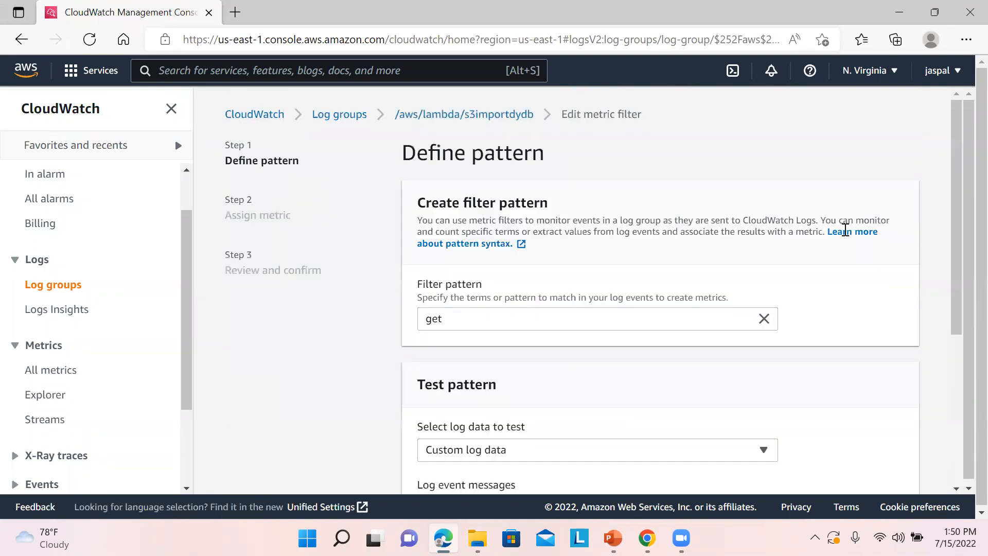
{"action": "left_click_drag", "start_coordinate": [955, 210], "coordinate": [952, 394]}
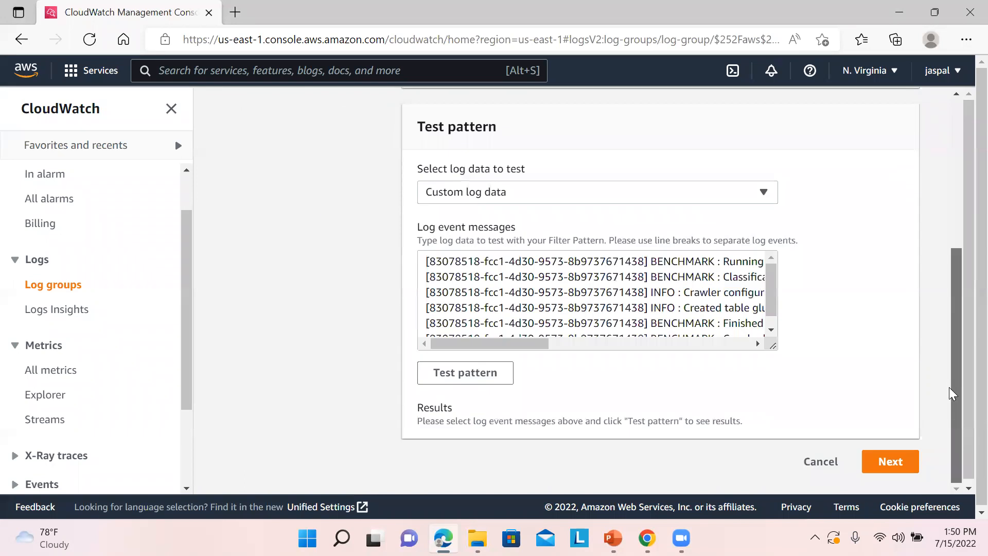
{"action": "left_click", "coordinate": [770, 293]}
{"action": "left_click_drag", "start_coordinate": [770, 277], "coordinate": [772, 308]}
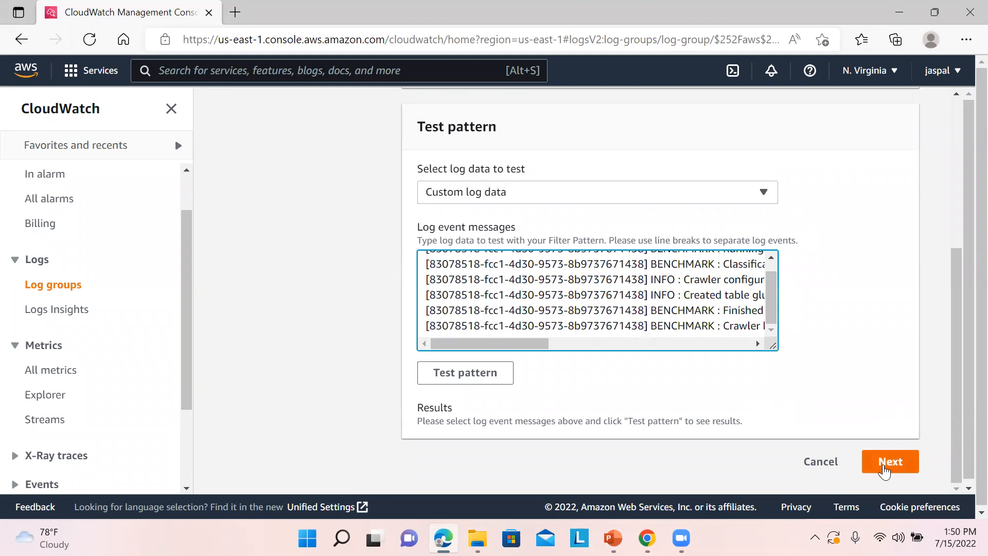
{"action": "left_click", "coordinate": [884, 469]}
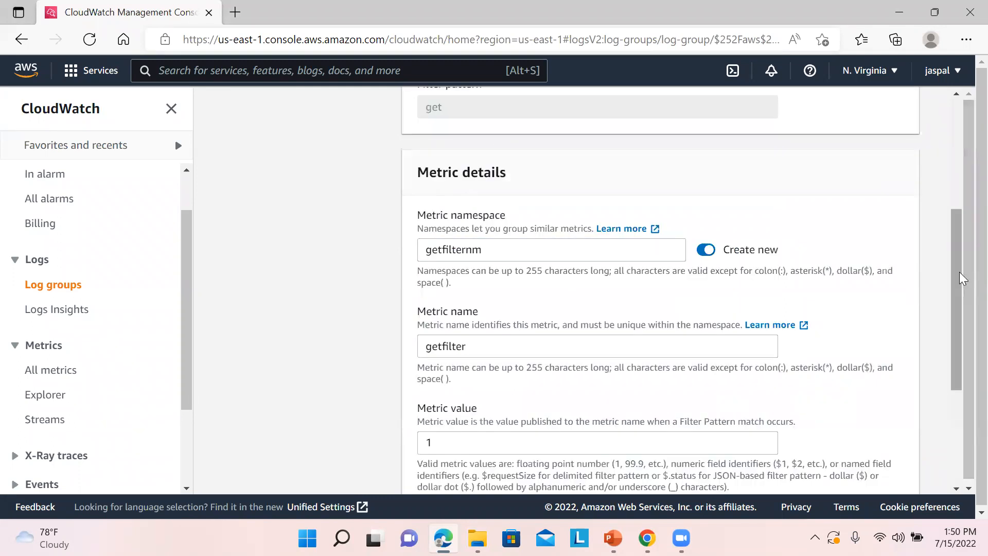
{"action": "left_click_drag", "start_coordinate": [956, 283], "coordinate": [947, 396]}
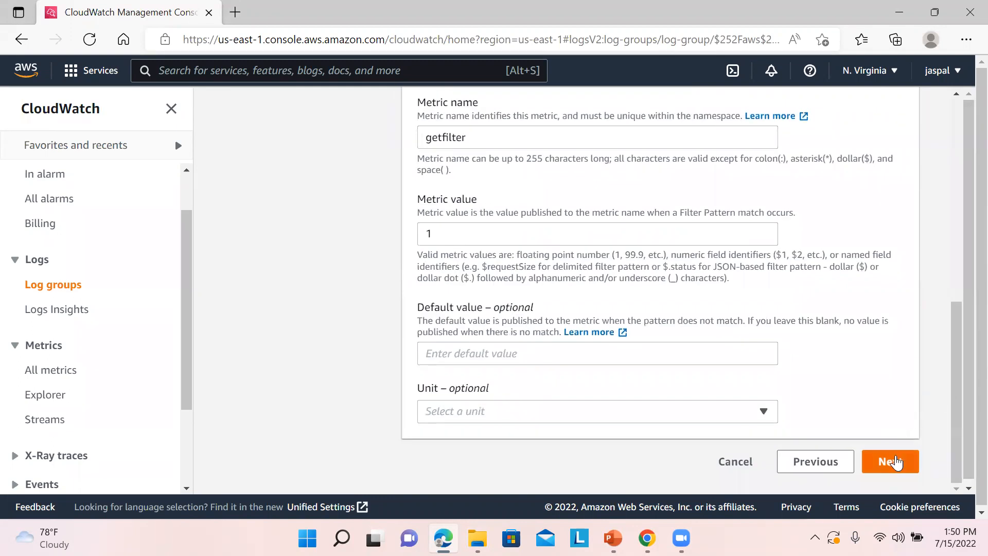
{"action": "left_click", "coordinate": [894, 461]}
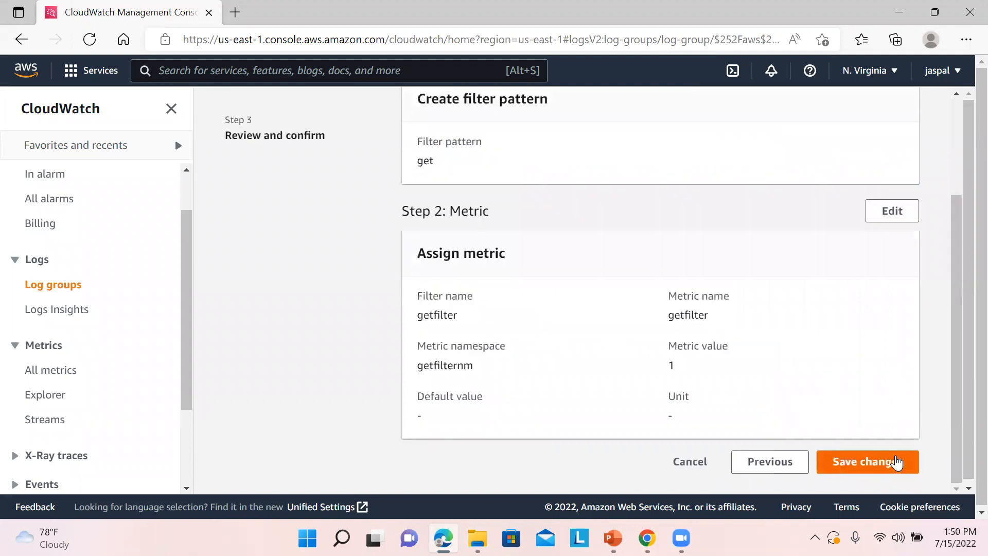
{"action": "left_click", "coordinate": [896, 461]}
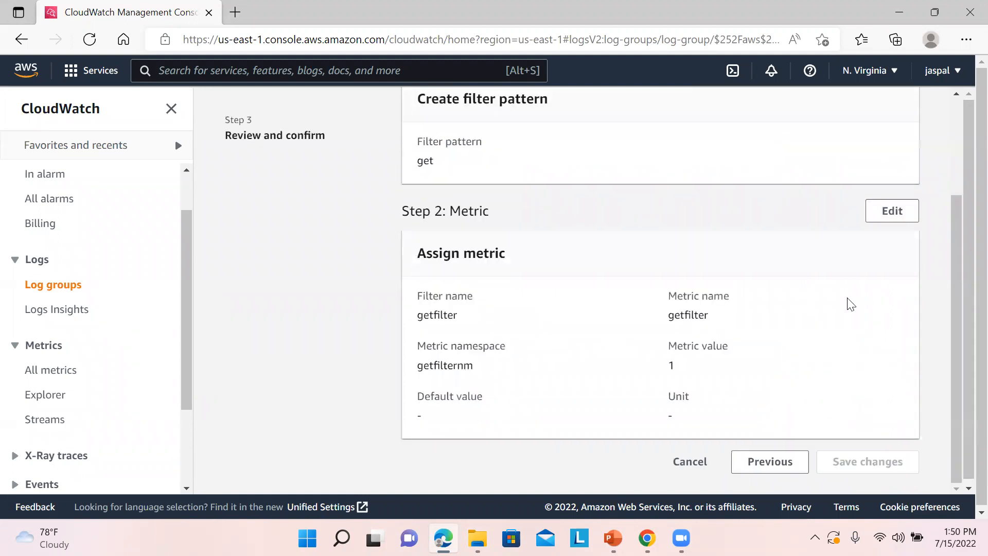
View the getfilter metric on the Metrics page from its filter card, and return to the log group.
{"action": "left_click_drag", "start_coordinate": [952, 244], "coordinate": [950, 463]}
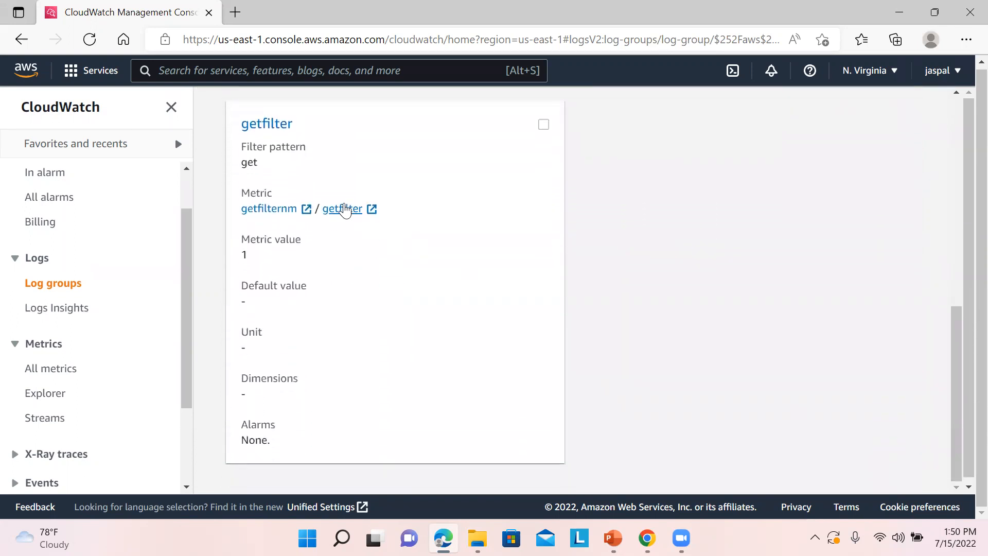
{"action": "left_click", "coordinate": [345, 209]}
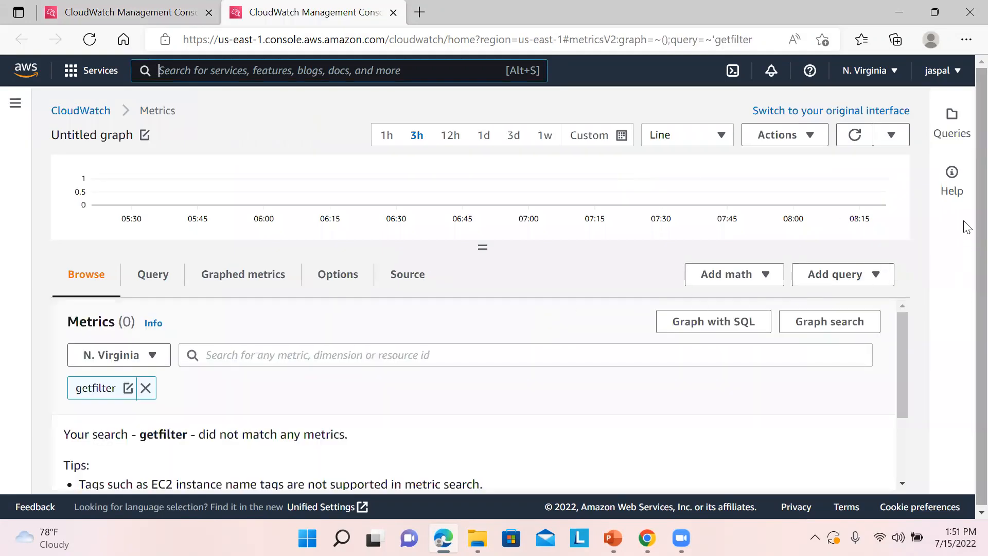
{"action": "left_click_drag", "start_coordinate": [902, 345], "coordinate": [906, 451]}
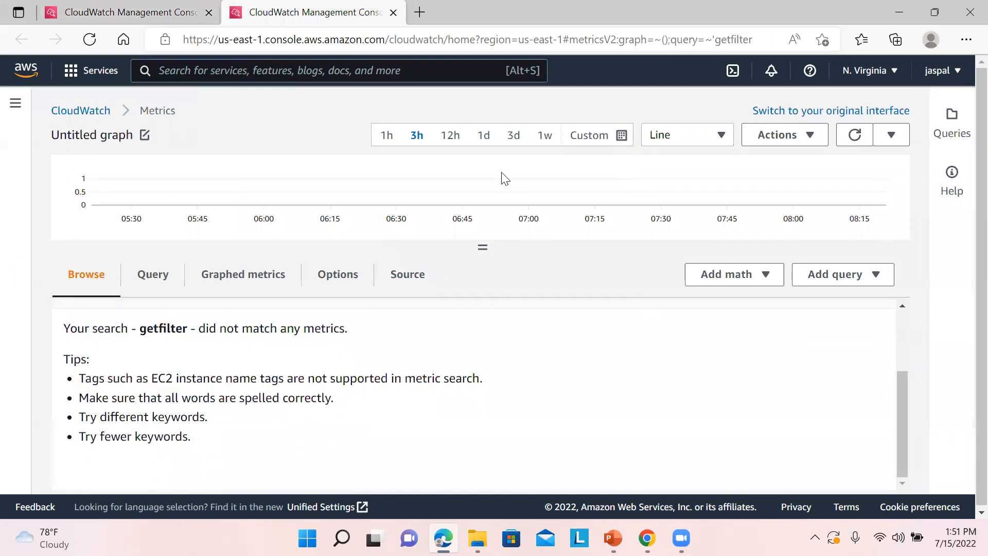
{"action": "left_click", "coordinate": [392, 12]}
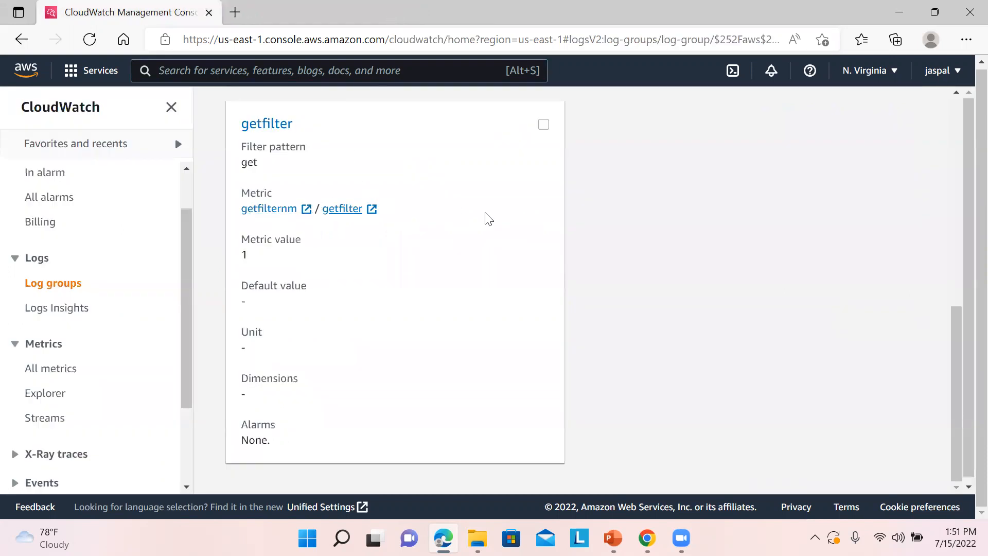
Open the 2022/03/24 log stream of the log group and look through its log events.
{"action": "left_click_drag", "start_coordinate": [954, 369], "coordinate": [953, 287]}
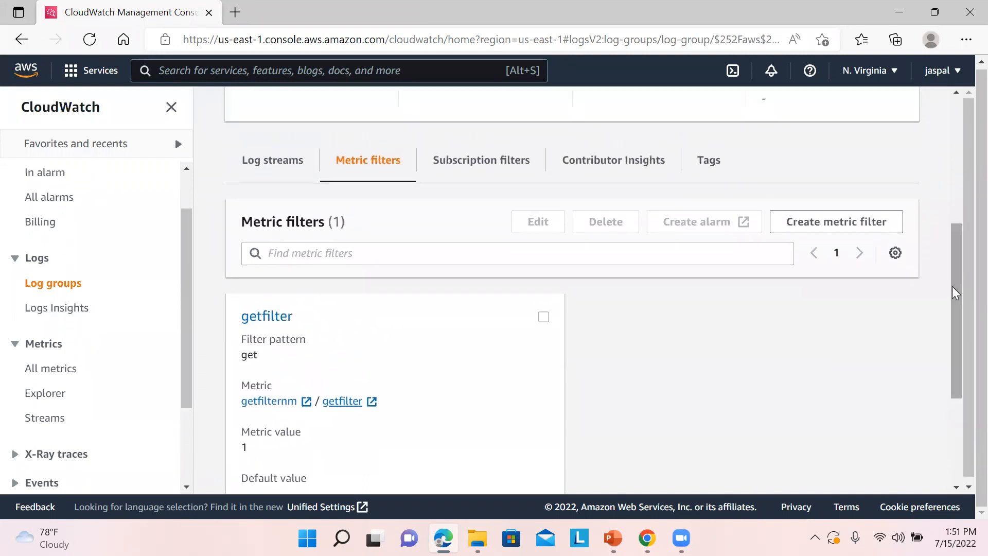
{"action": "left_click", "coordinate": [287, 164]}
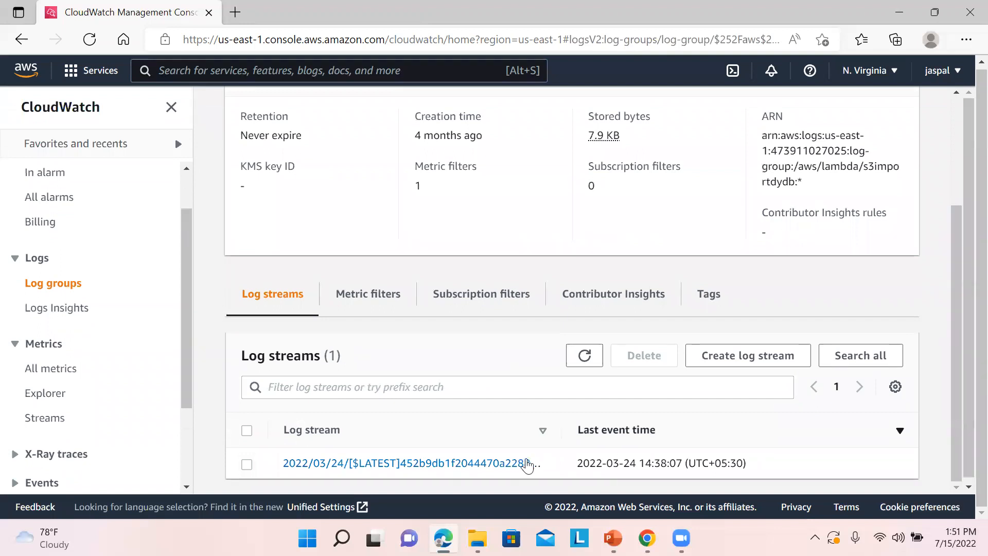
{"action": "left_click", "coordinate": [504, 463]}
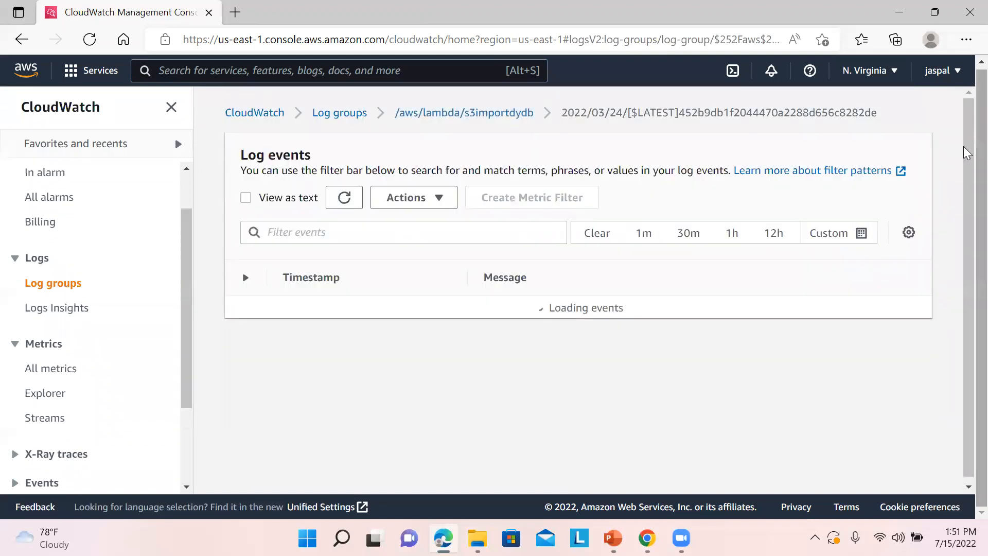
{"action": "left_click_drag", "start_coordinate": [963, 169], "coordinate": [963, 168]}
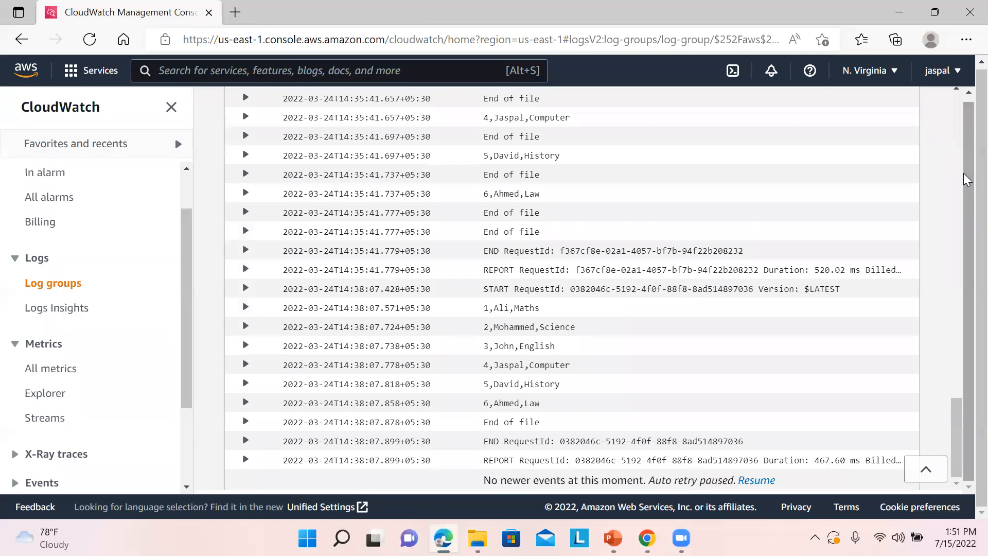
{"action": "left_click_drag", "start_coordinate": [959, 415], "coordinate": [941, 96]}
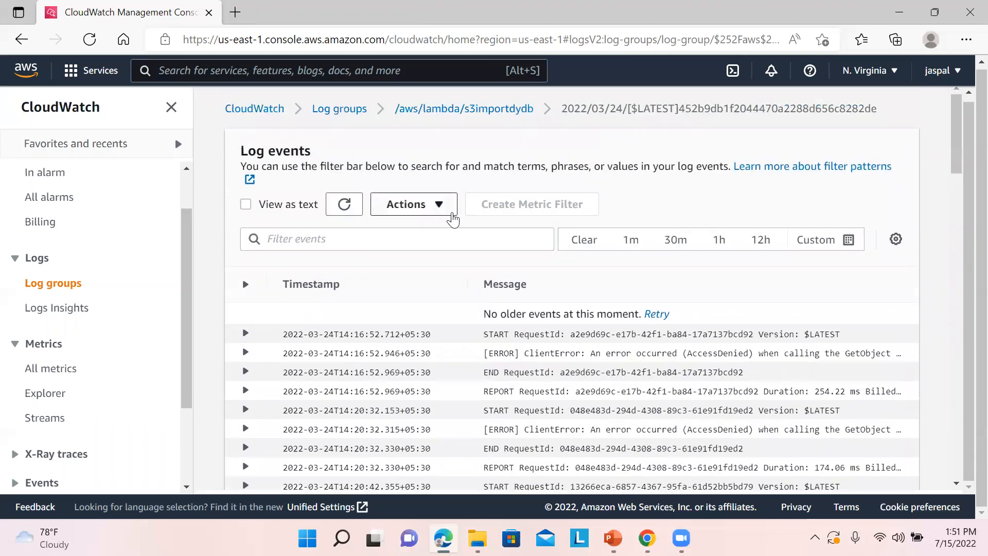
Review the actions available for the log events, including the export and table display options.
{"action": "left_click", "coordinate": [430, 213]}
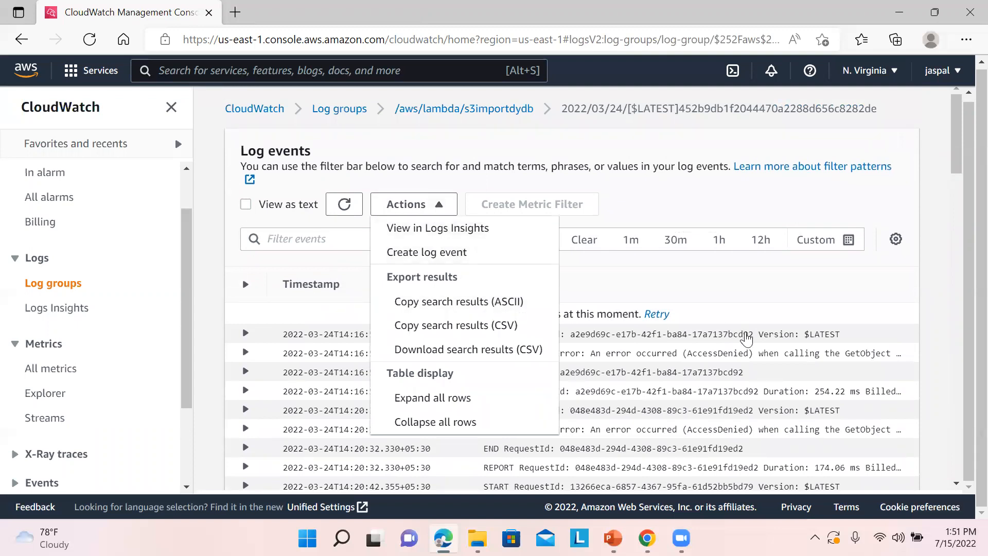
{"action": "left_click_drag", "start_coordinate": [955, 164], "coordinate": [958, 194]}
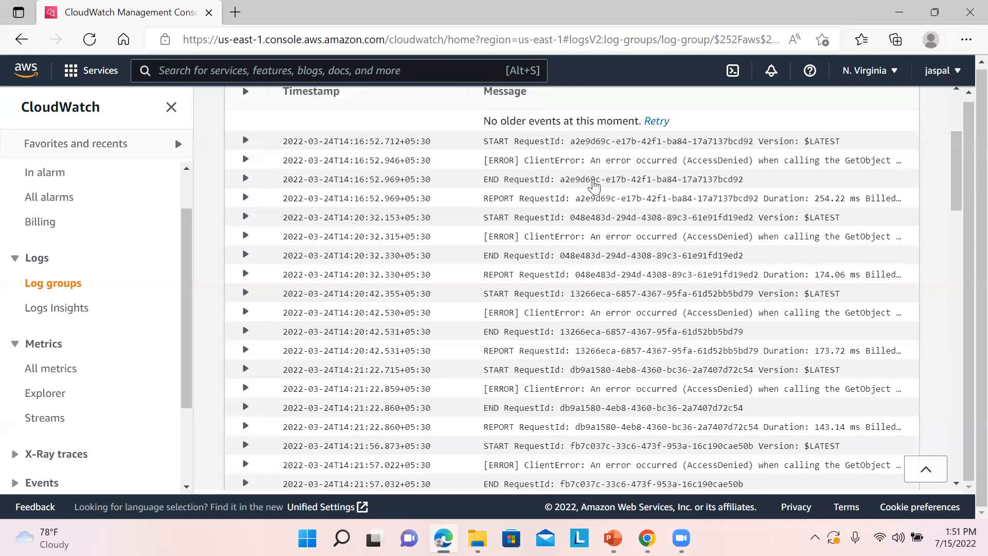
{"action": "scroll", "coordinate": [442, 196], "scroll_direction": "up", "scroll_amount": 4}
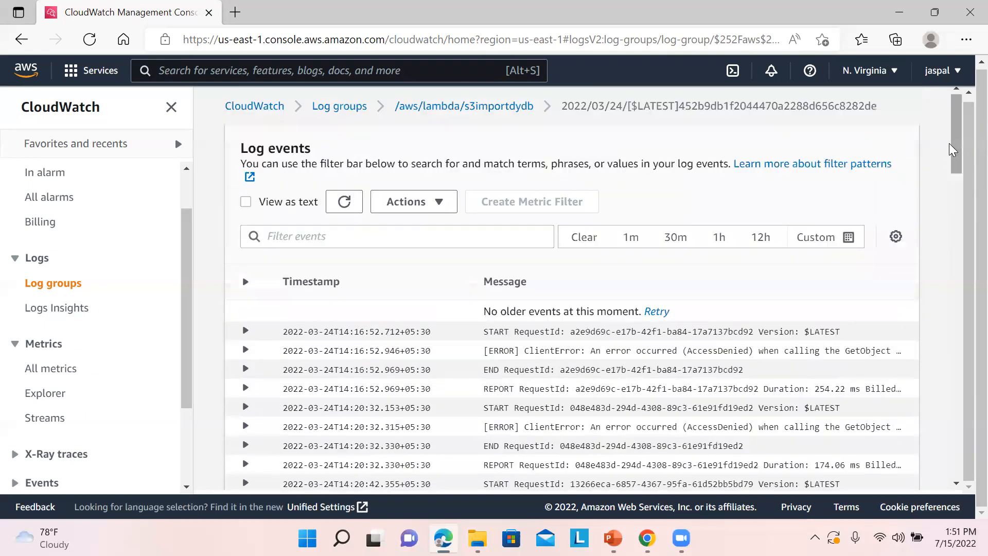
{"action": "left_click", "coordinate": [398, 202]}
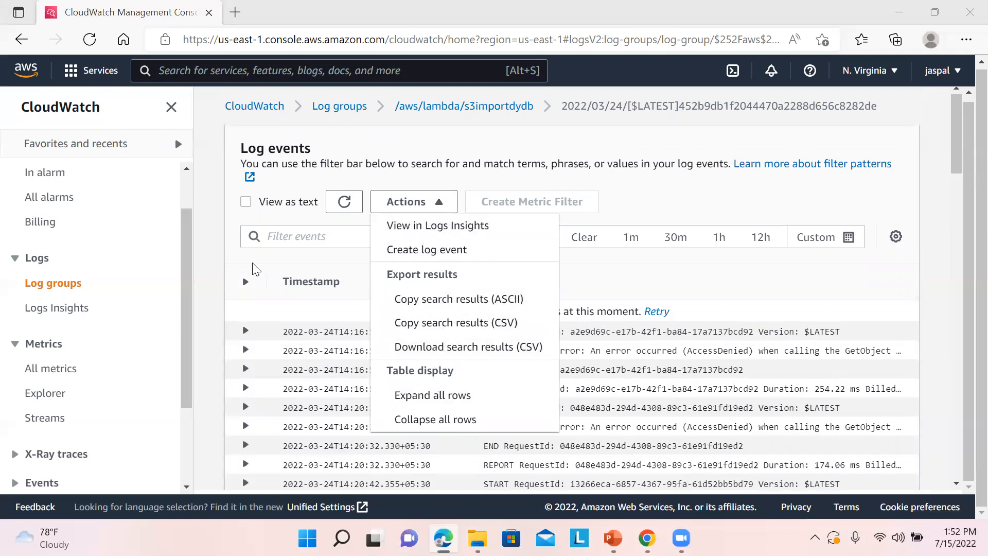
Open Logs Insights, view the default query, and check where billing is reached from the account options.
{"action": "left_click", "coordinate": [56, 314]}
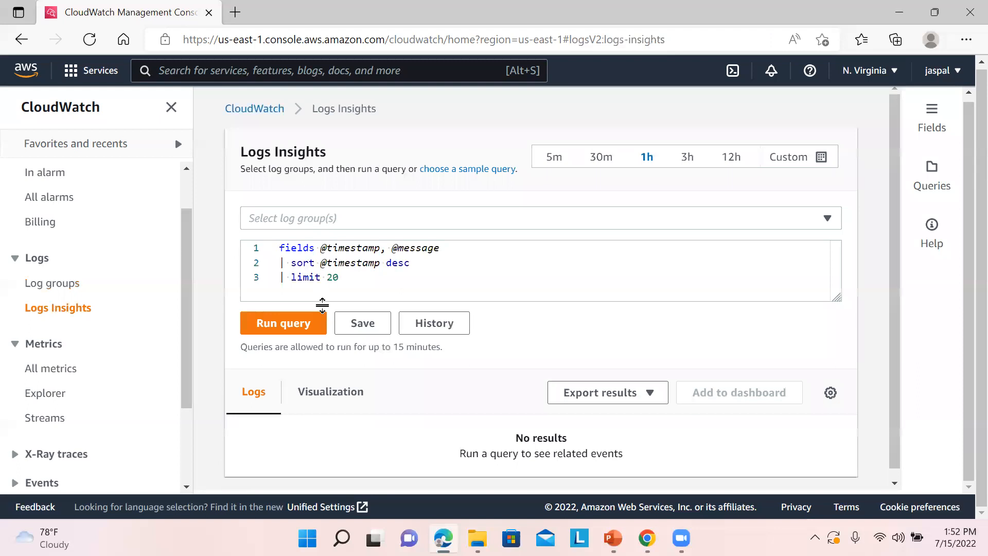
{"action": "left_click", "coordinate": [510, 287]}
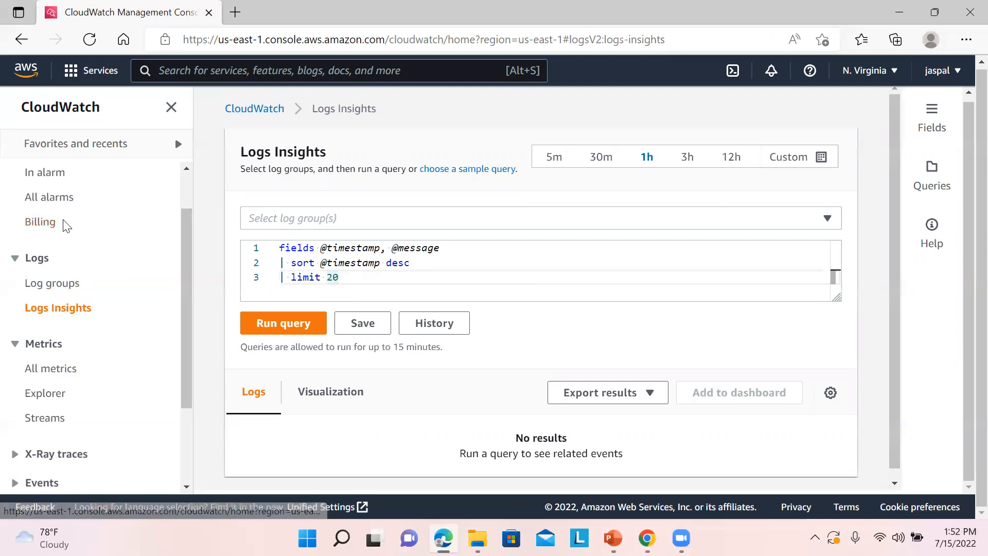
{"action": "left_click", "coordinate": [956, 77]}
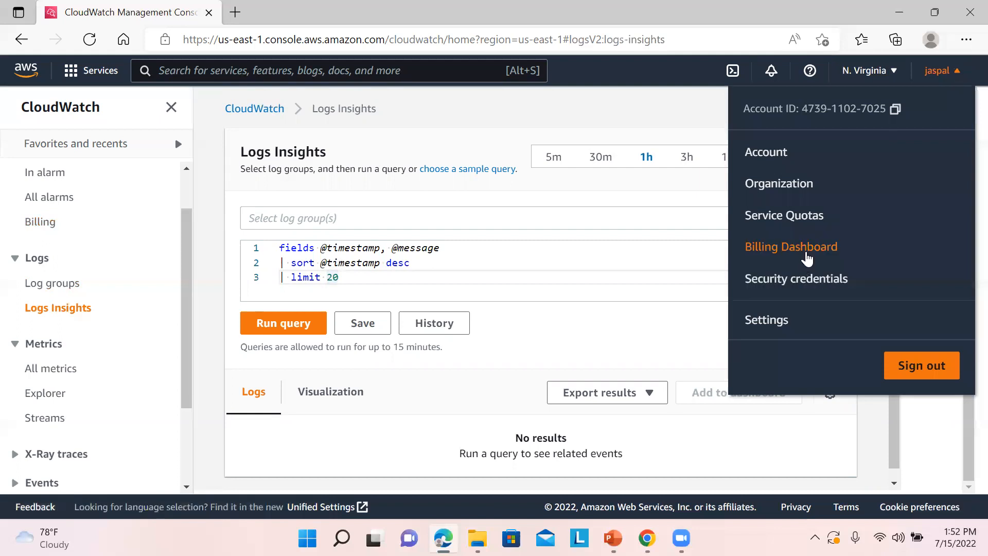
{"action": "left_click", "coordinate": [556, 261]}
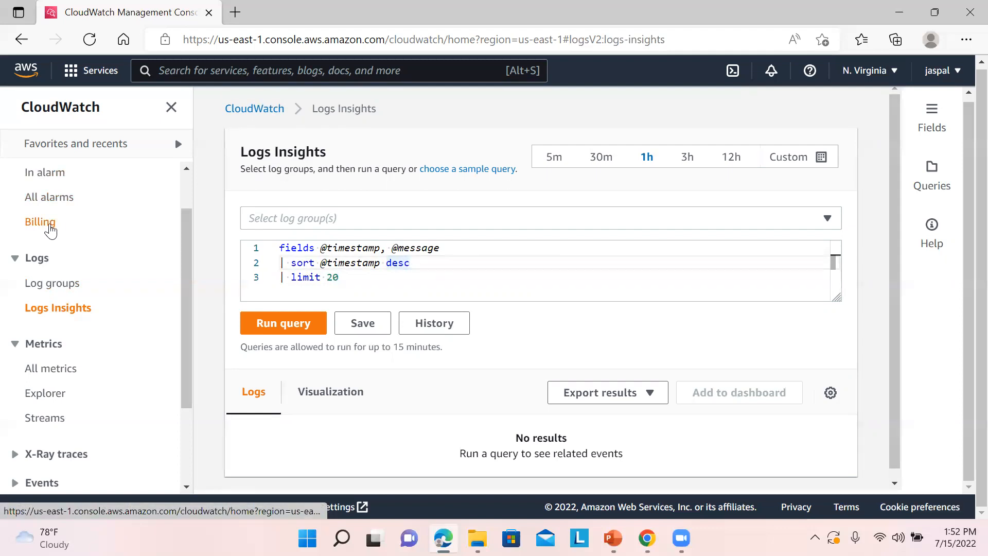
{"action": "mouse_move", "coordinate": [186, 303]}
{"action": "left_mouse_down"}
{"action": "mouse_move", "coordinate": [185, 385]}
{"action": "mouse_move", "coordinate": [184, 299]}
{"action": "left_mouse_up"}
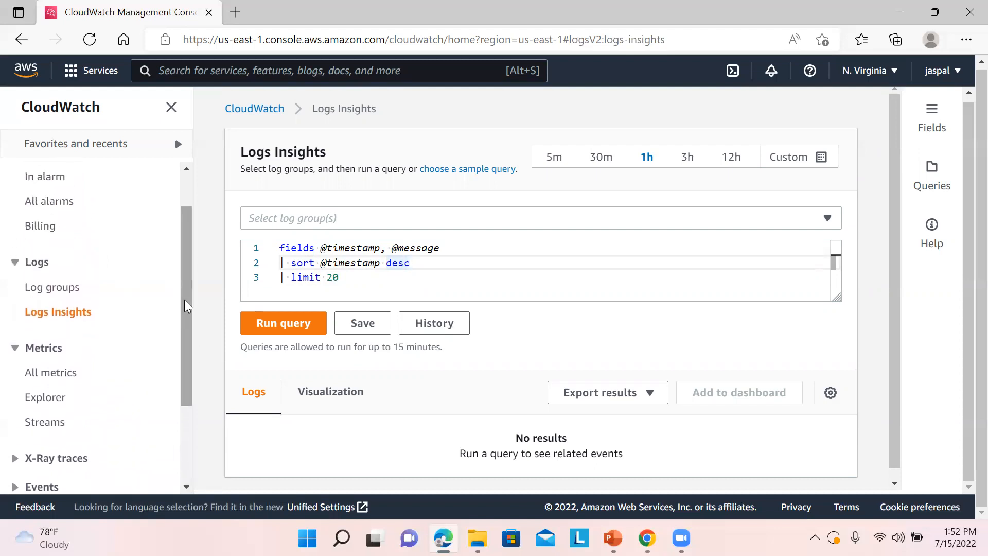
Load the saved query cwquery from the CWquery folder, run it, and look at its results.
{"action": "left_click", "coordinate": [932, 186]}
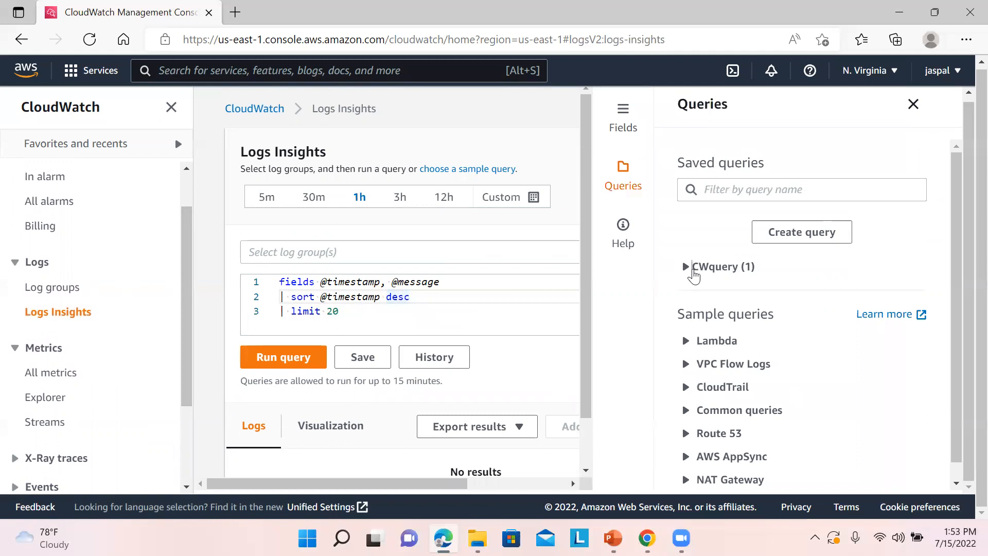
{"action": "left_click", "coordinate": [694, 273]}
{"action": "left_click", "coordinate": [722, 291]}
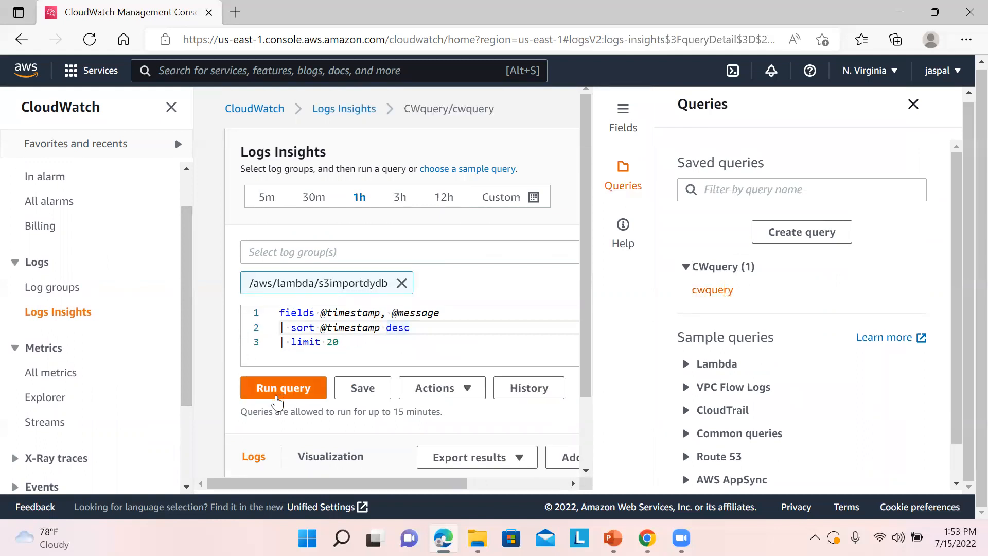
{"action": "left_click", "coordinate": [278, 390]}
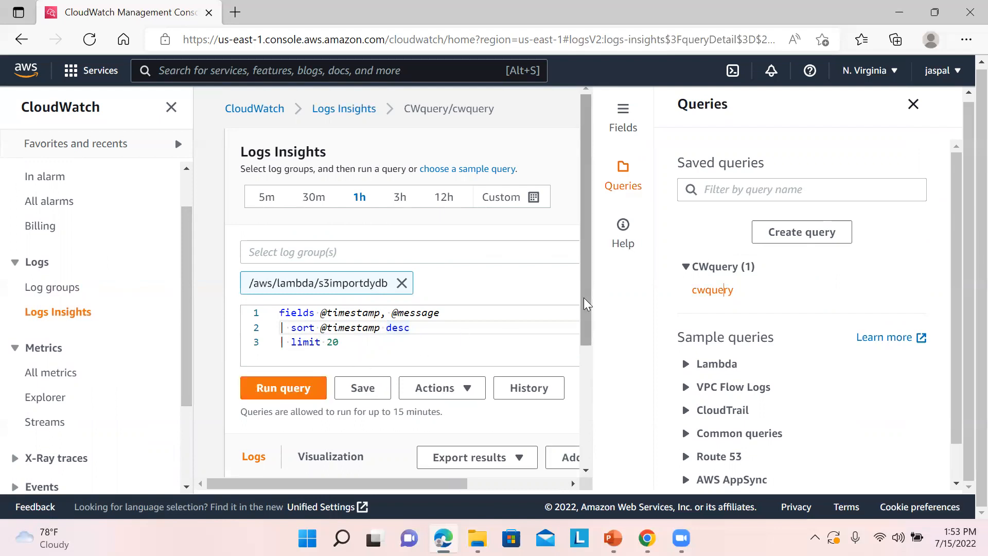
{"action": "scroll", "coordinate": [587, 363], "scroll_direction": "down", "scroll_amount": 1}
{"action": "scroll", "coordinate": [587, 362], "scroll_direction": "down", "scroll_amount": 1}
{"action": "scroll", "coordinate": [587, 399], "scroll_direction": "up", "scroll_amount": 2}
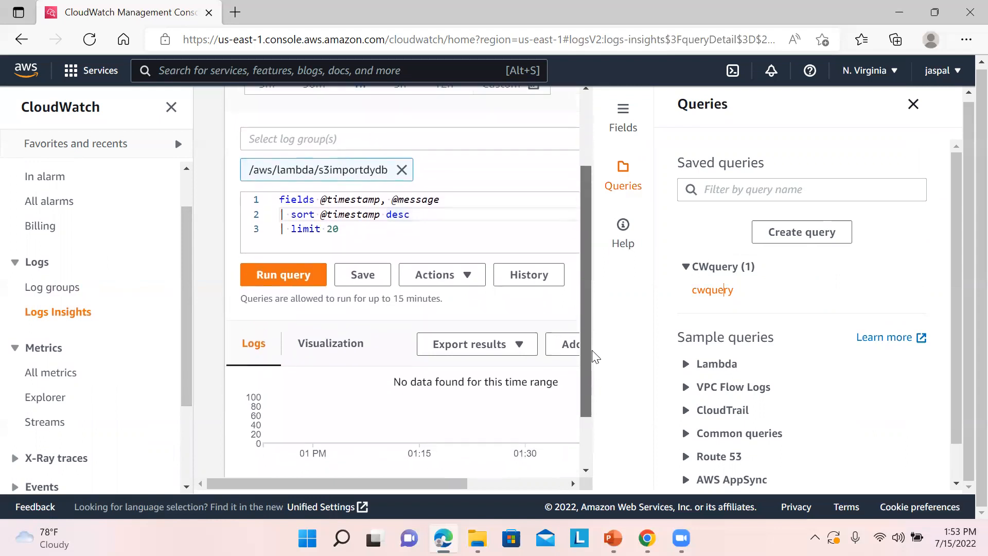
Close the list of saved and sample queries to make room for the custom time range choices.
{"action": "left_click", "coordinate": [513, 200]}
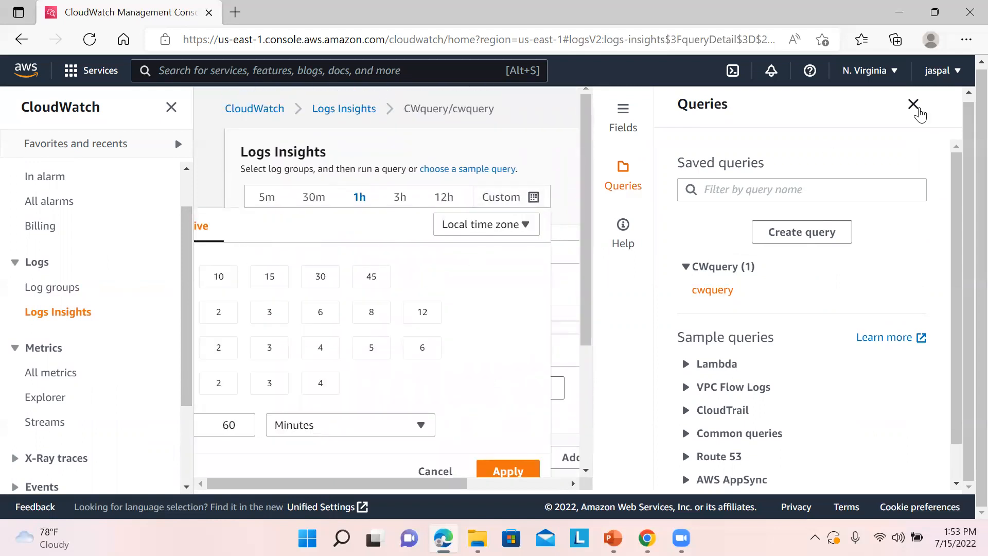
{"action": "left_click", "coordinate": [914, 106]}
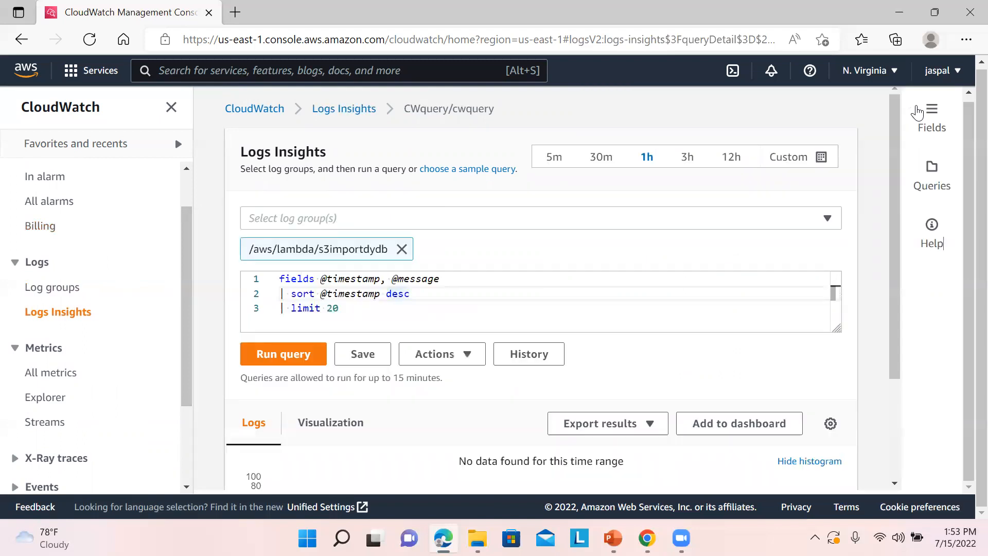
{"action": "left_click", "coordinate": [814, 164]}
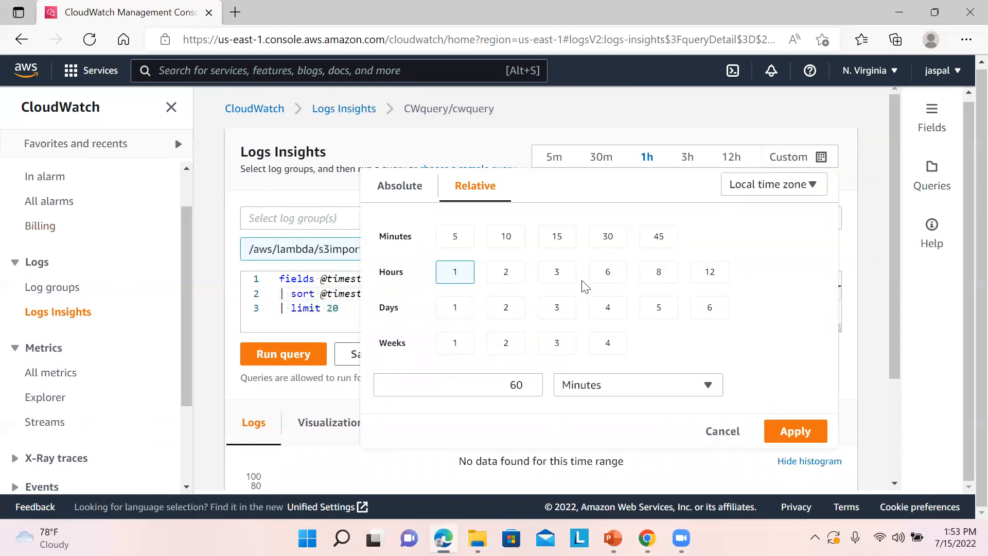
{"action": "left_click", "coordinate": [415, 203]}
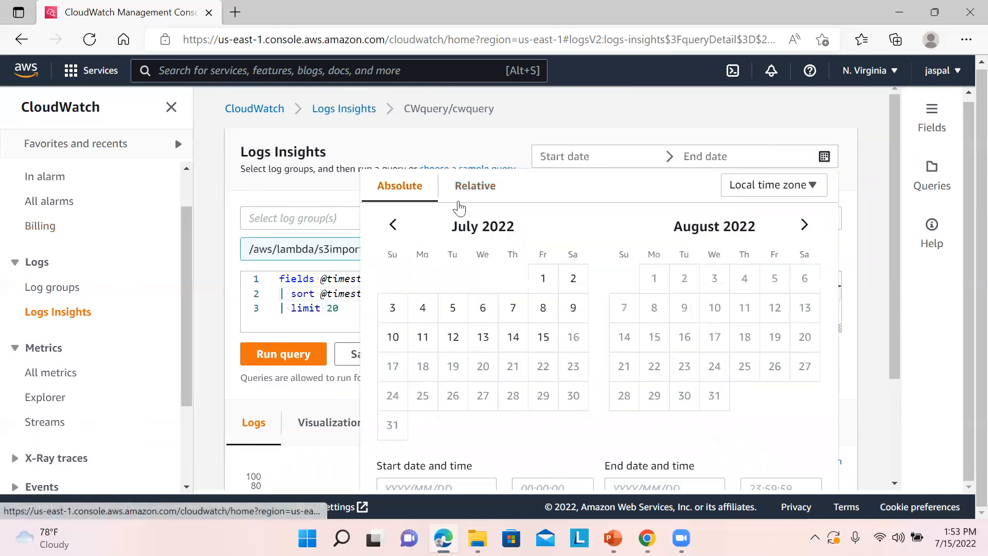
{"action": "left_click", "coordinate": [393, 226]}
{"action": "left_click", "coordinate": [393, 227]}
{"action": "left_click", "coordinate": [393, 226]}
{"action": "left_click", "coordinate": [393, 226]}
{"action": "left_click", "coordinate": [393, 227]}
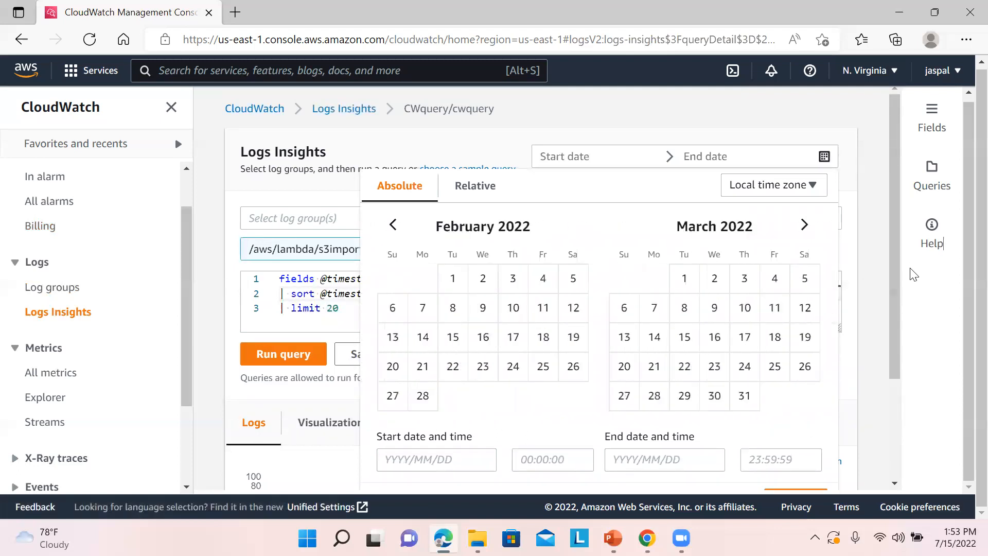
{"action": "left_click_drag", "start_coordinate": [898, 282], "coordinate": [899, 331]}
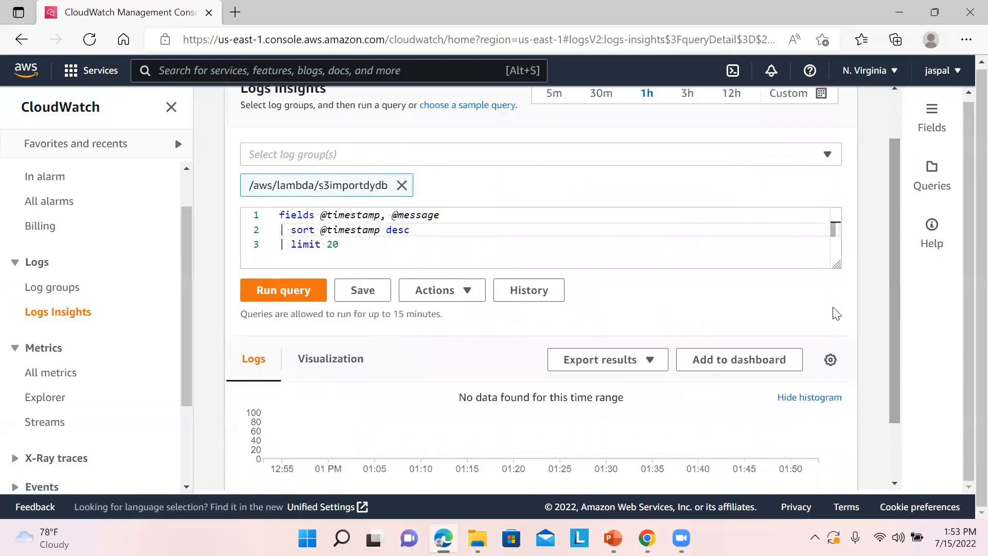
Start an absolute custom time range for the query with the start date 2022/01/03.
{"action": "left_click", "coordinate": [801, 98]}
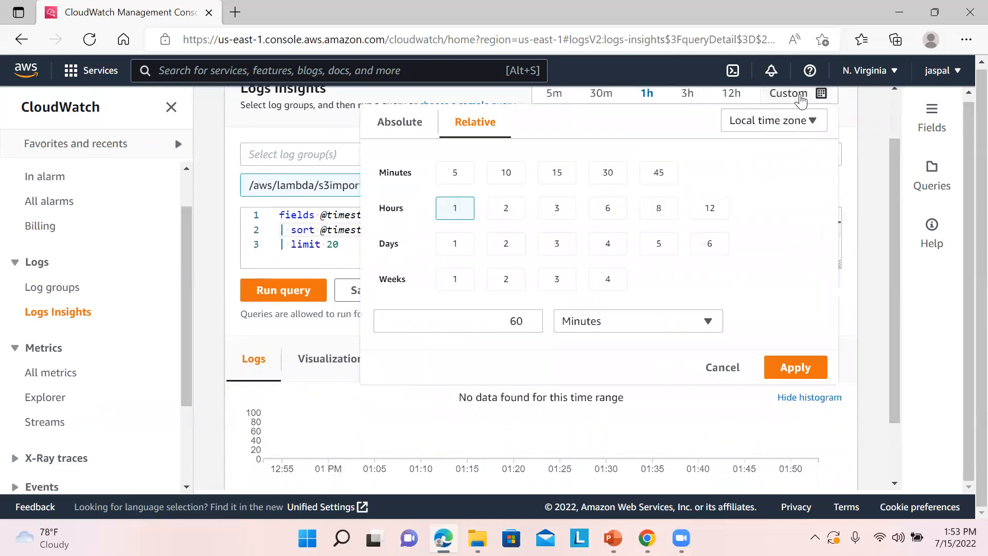
{"action": "left_click", "coordinate": [401, 126]}
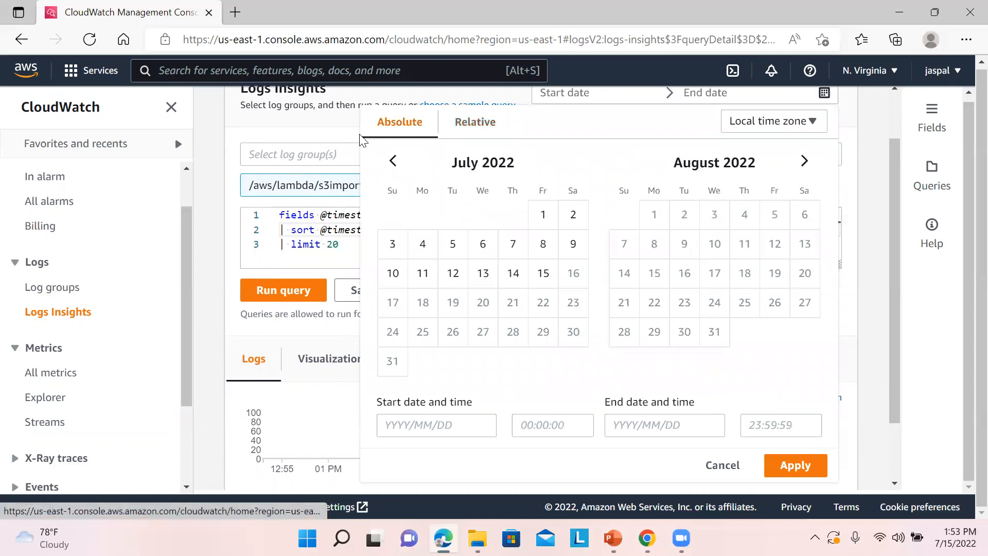
{"action": "left_click", "coordinate": [392, 162]}
{"action": "left_click", "coordinate": [392, 161]}
{"action": "left_click", "coordinate": [392, 162]}
{"action": "left_click", "coordinate": [392, 161]}
{"action": "left_click", "coordinate": [392, 162]}
{"action": "left_click", "coordinate": [392, 161]}
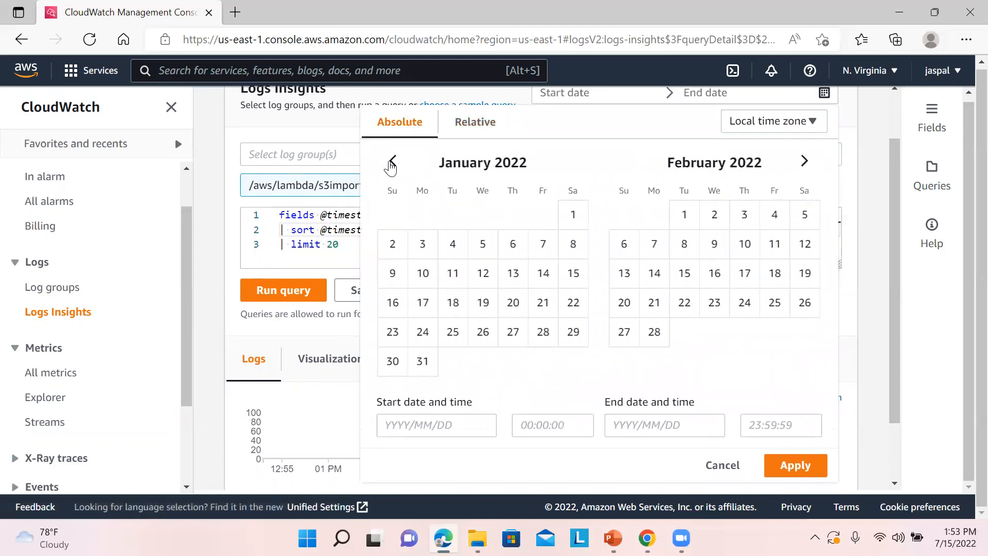
{"action": "left_click", "coordinate": [423, 244]}
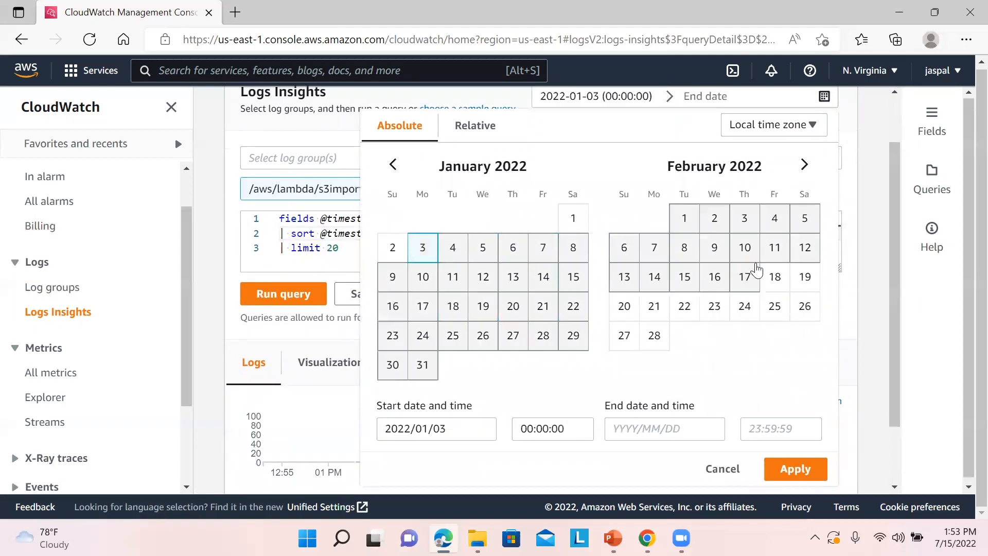
Set the end date of the time range to 2022/07/07 and apply the range.
{"action": "left_click", "coordinate": [805, 166]}
{"action": "left_click", "coordinate": [804, 166]}
{"action": "left_click", "coordinate": [805, 165]}
{"action": "left_click", "coordinate": [805, 165]}
{"action": "left_click", "coordinate": [805, 165]}
{"action": "left_click", "coordinate": [804, 166]}
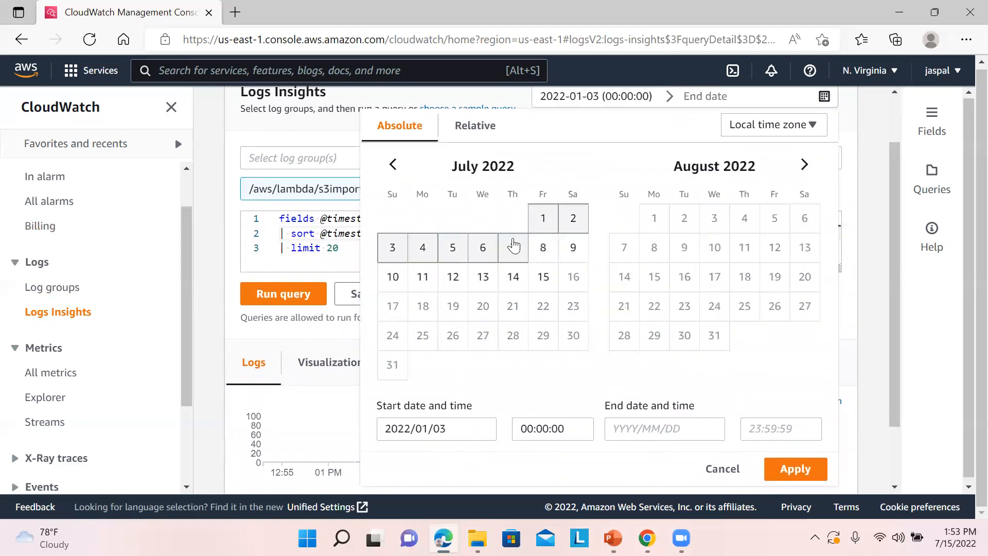
{"action": "left_click", "coordinate": [513, 246]}
{"action": "left_click", "coordinate": [787, 469]}
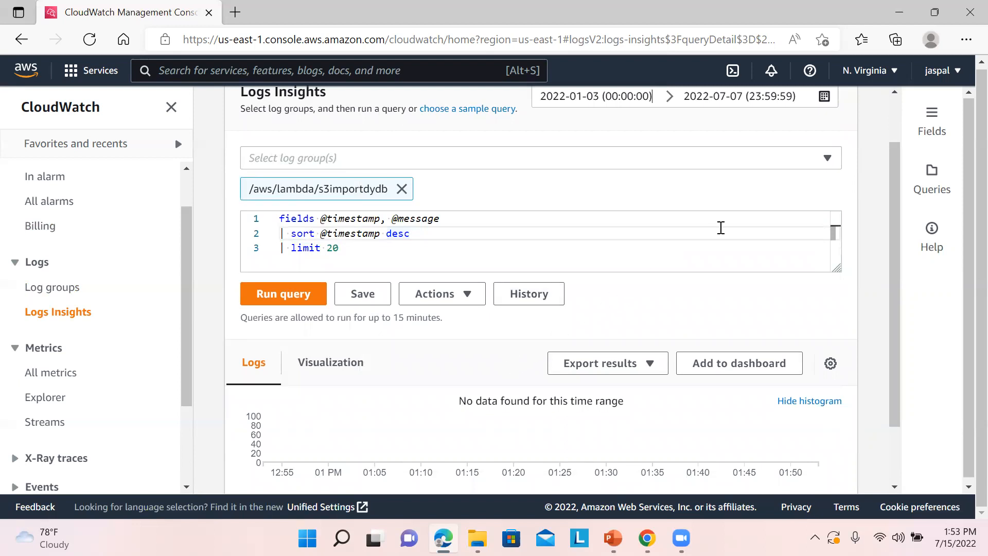
Run the query on /aws/lambda/s3importdydb over the custom time range and look at its results.
{"action": "left_click", "coordinate": [296, 298]}
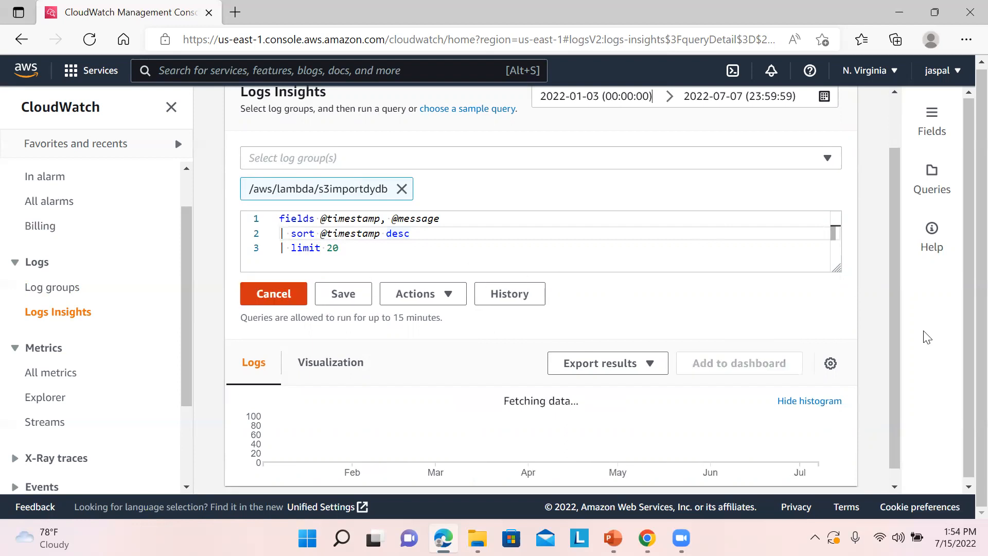
{"action": "left_click_drag", "start_coordinate": [899, 262], "coordinate": [870, 196]}
{"action": "scroll", "coordinate": [869, 197], "scroll_direction": "up", "scroll_amount": 4}
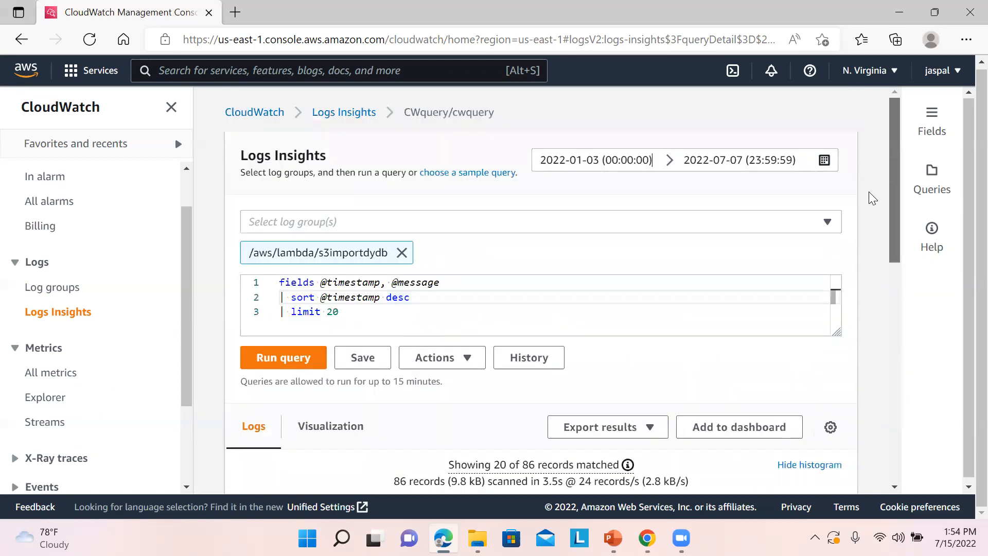
Return to the list of log groups and look over its entries.
{"action": "left_click", "coordinate": [55, 288]}
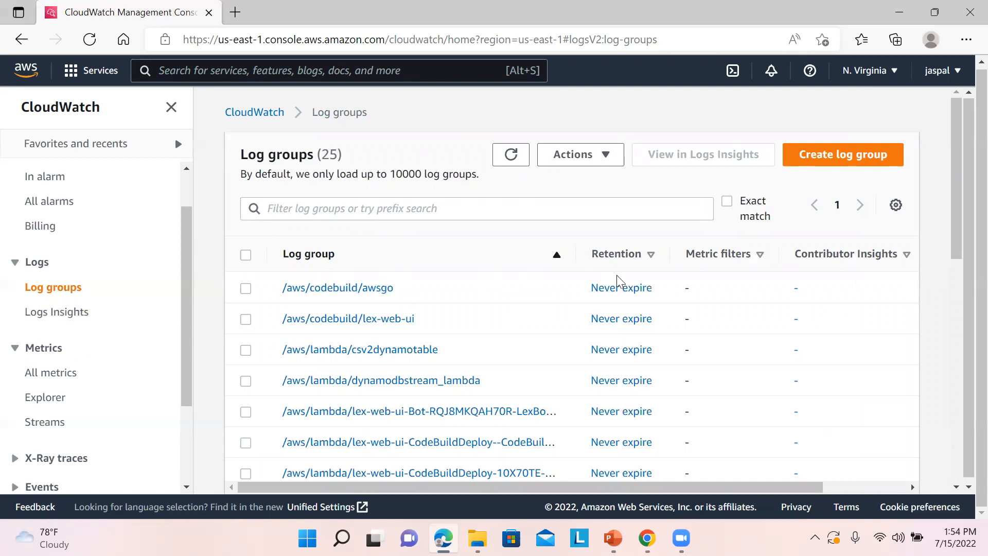
{"action": "left_click_drag", "start_coordinate": [954, 211], "coordinate": [935, 166]}
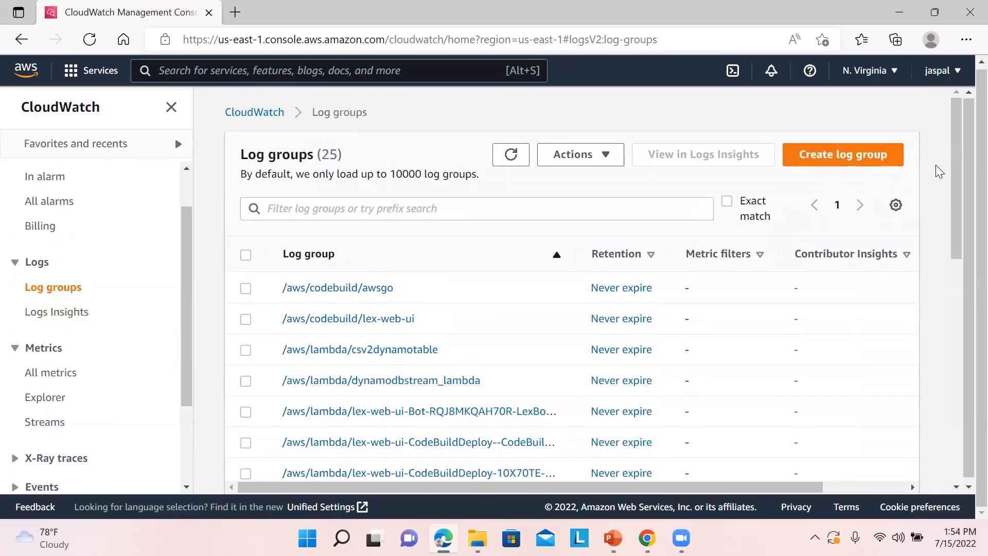